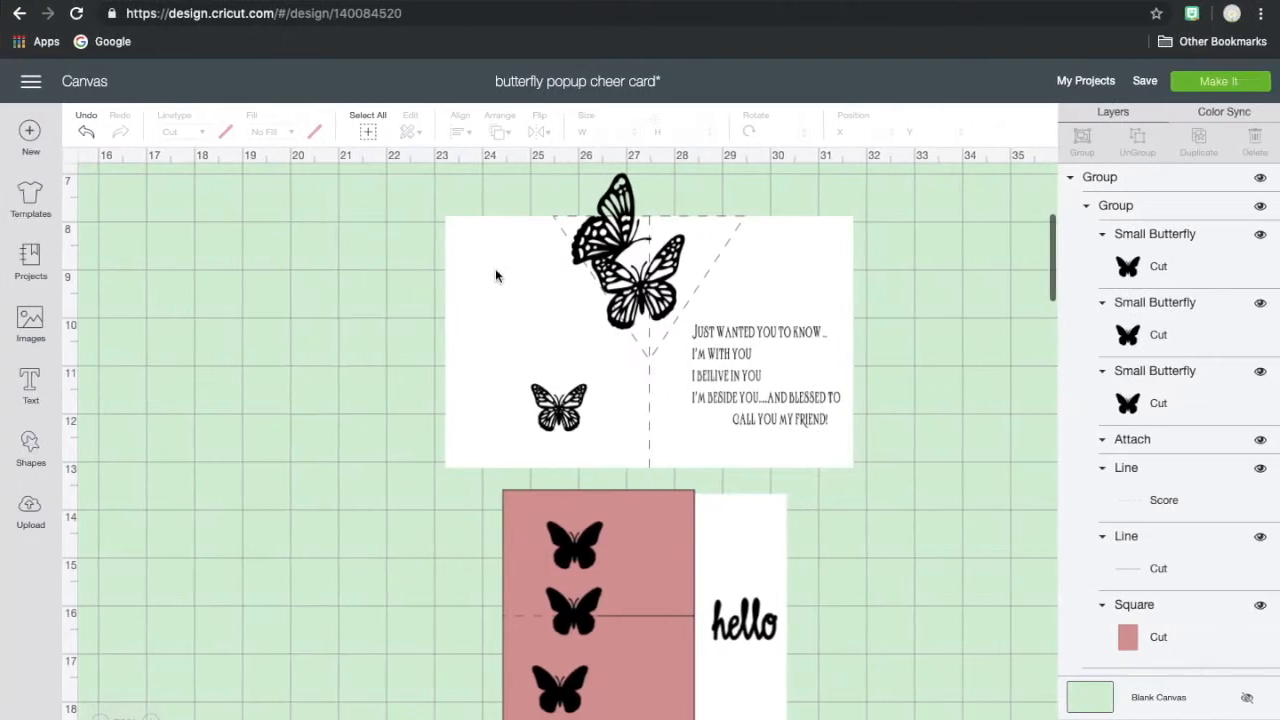
- Move the finished butterfly card and the pink insert group aside to free canvas space
left_click_drag(495, 268, 780, 274)
left_click_drag(674, 528, 812, 538)
left_click(789, 308)
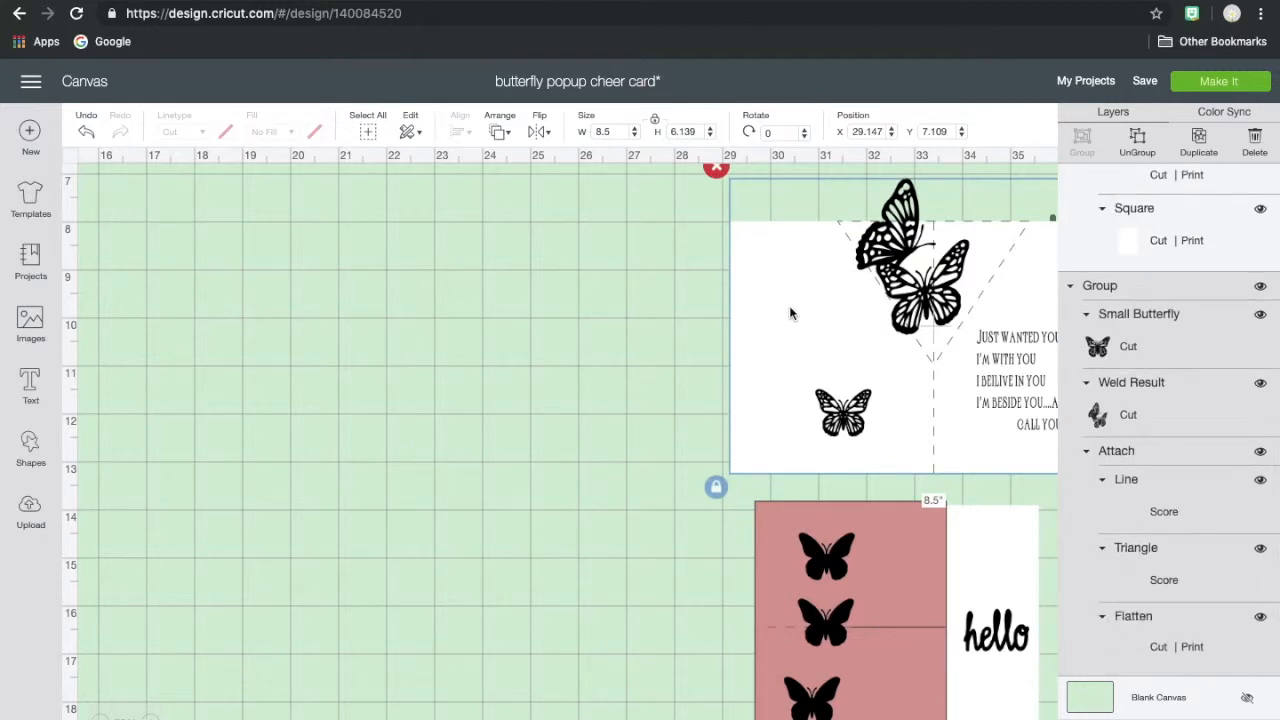
- Add a square shape to the canvas
left_click(36, 444)
left_click(99, 333)
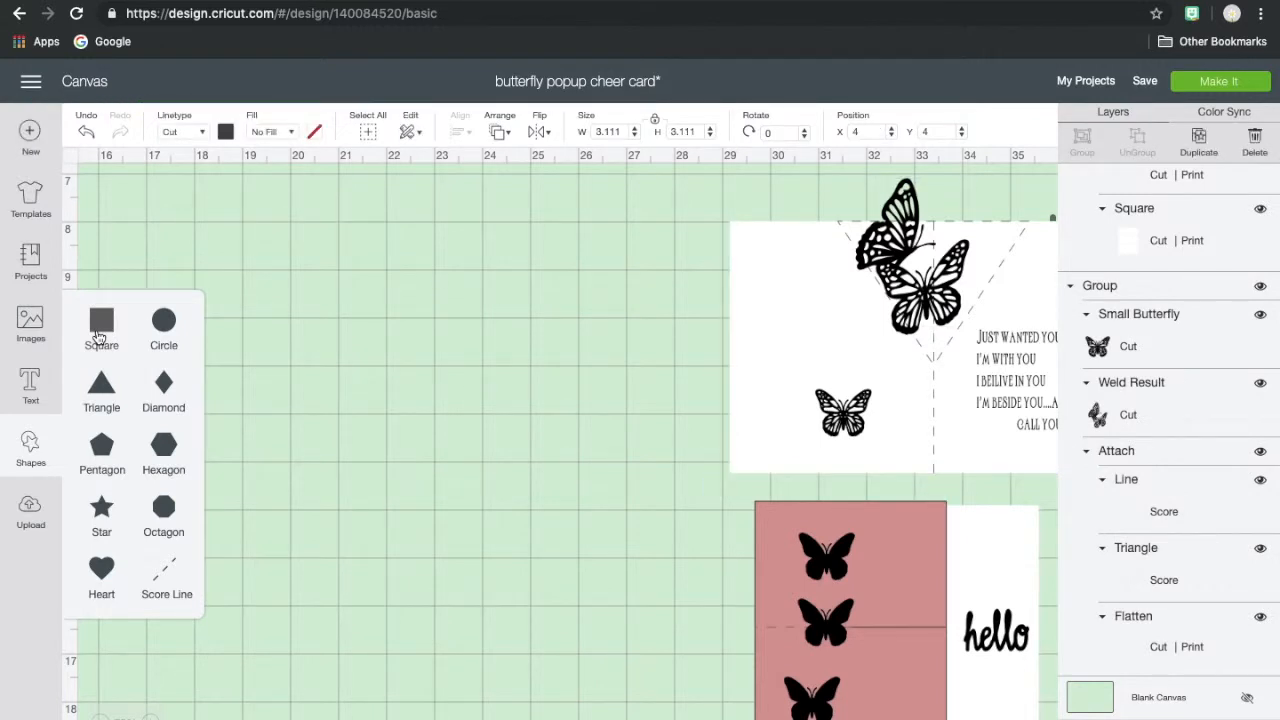
left_click(51, 677)
- Bring the finished card and the pink insert group nearer to the new square, to about X 16
scroll(210, 564, "left", 7)
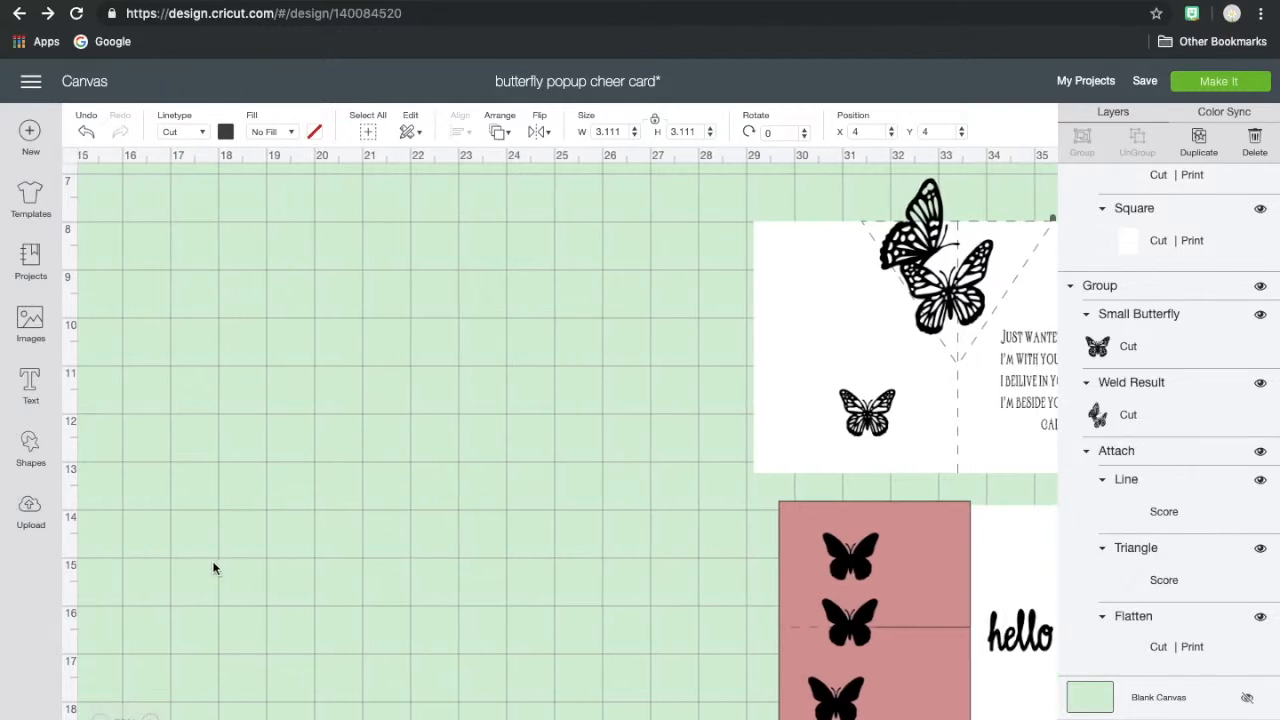
scroll(221, 572, "up", 4)
scroll(526, 465, "right", 6)
scroll(526, 465, "down", 2)
left_click(545, 380)
left_click_drag(890, 705, 232, 483)
scroll(232, 483, "left", 2)
scroll(232, 483, "left", 10)
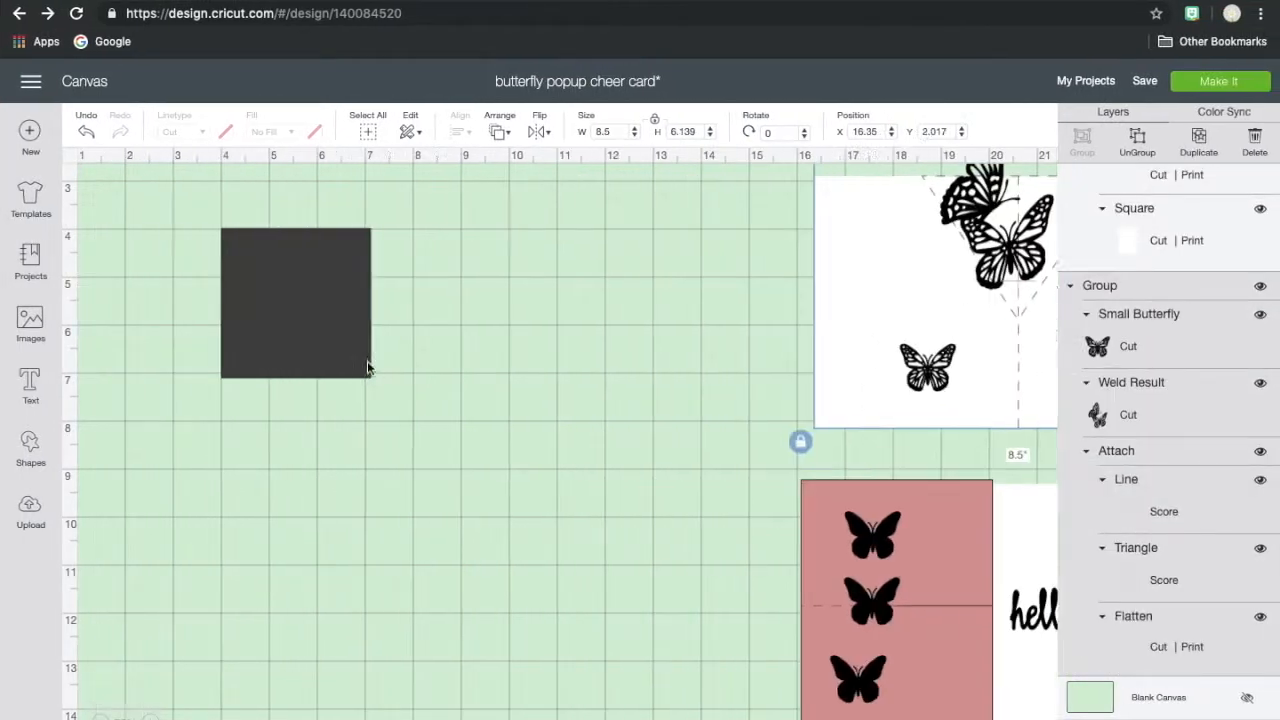
- Change the new square's material color to white
left_click(365, 366)
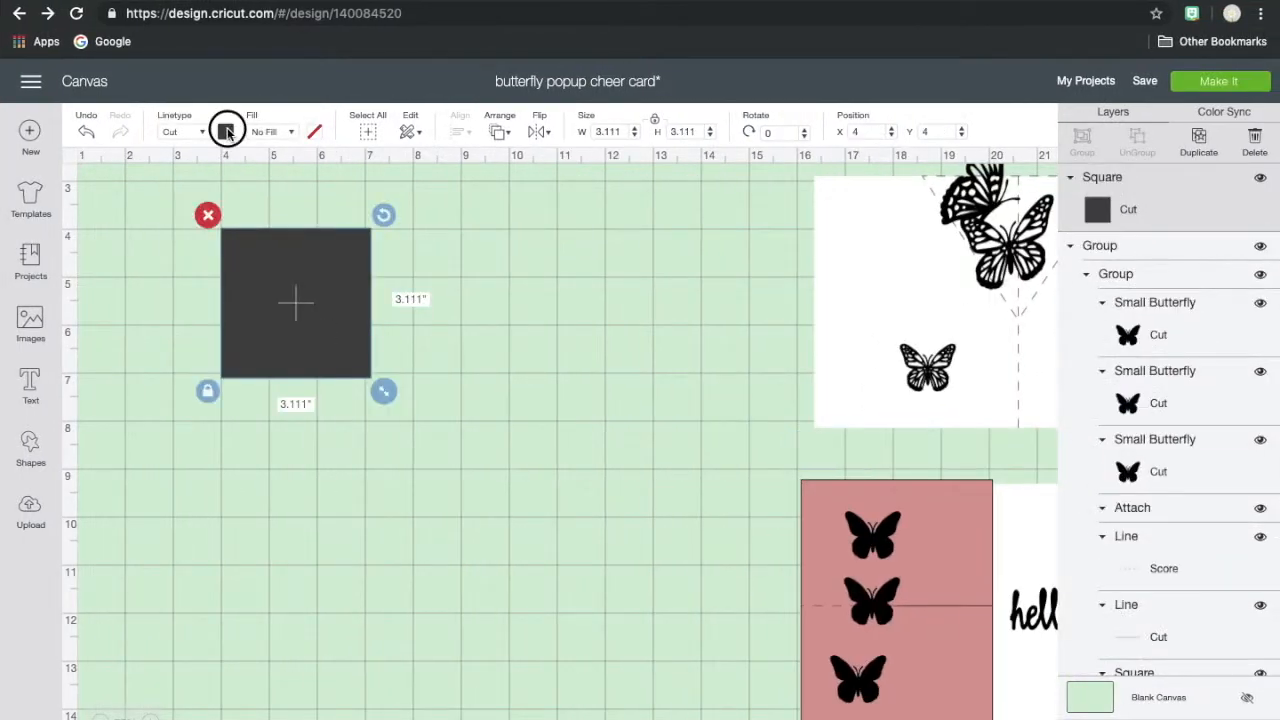
left_click(225, 131)
left_click(245, 197)
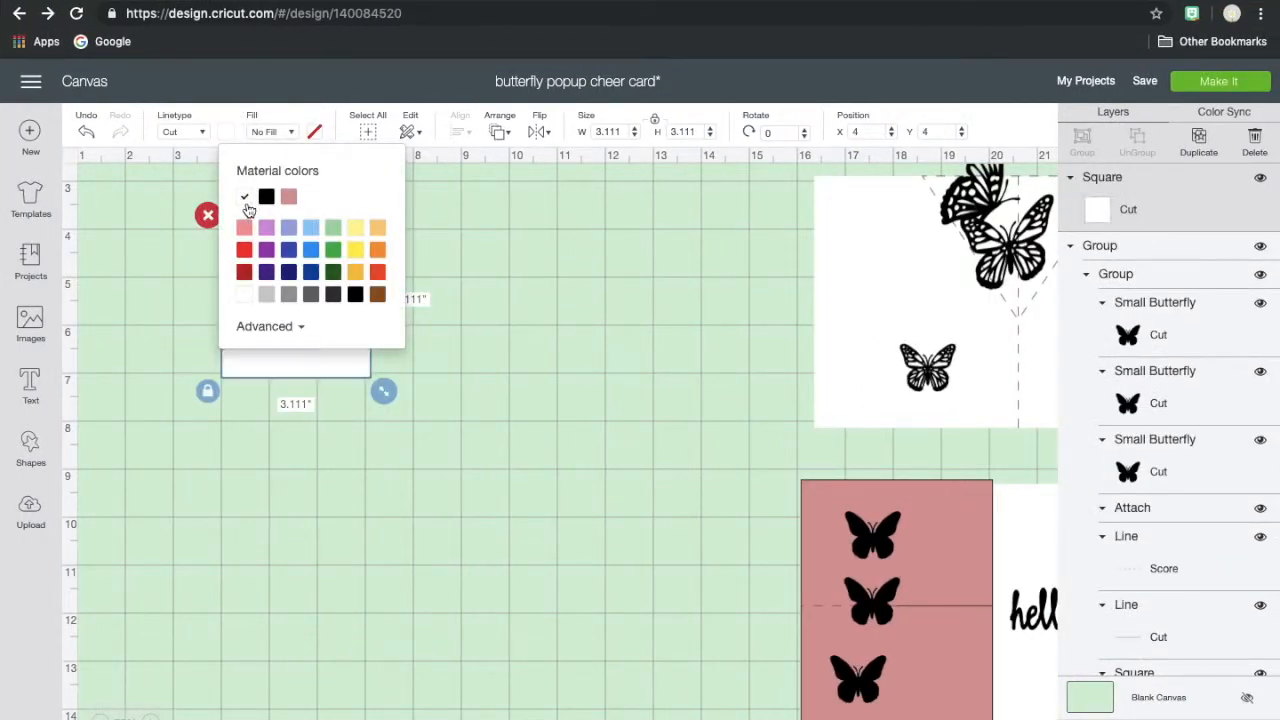
left_click(325, 380)
left_click(328, 366)
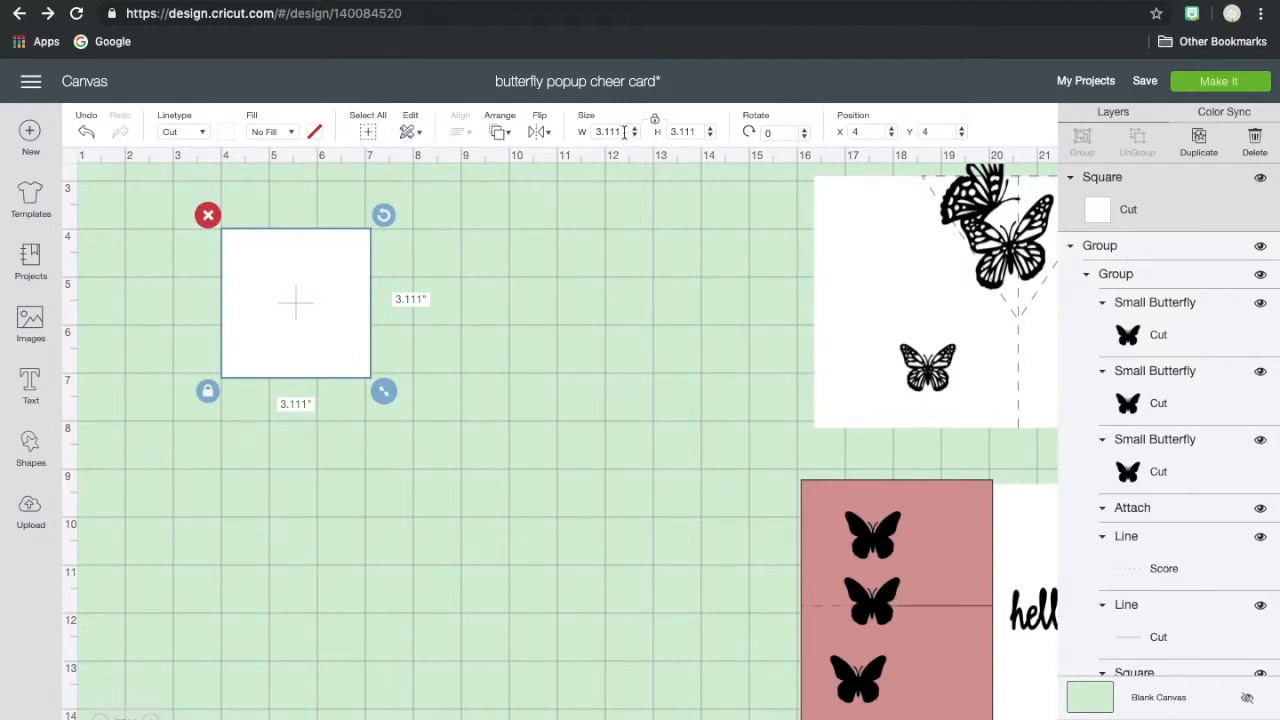
- Unlock the white square's proportions and resize it to 8.5 inches wide by 5.5 inches high
left_click(654, 119)
double_click(598, 131)
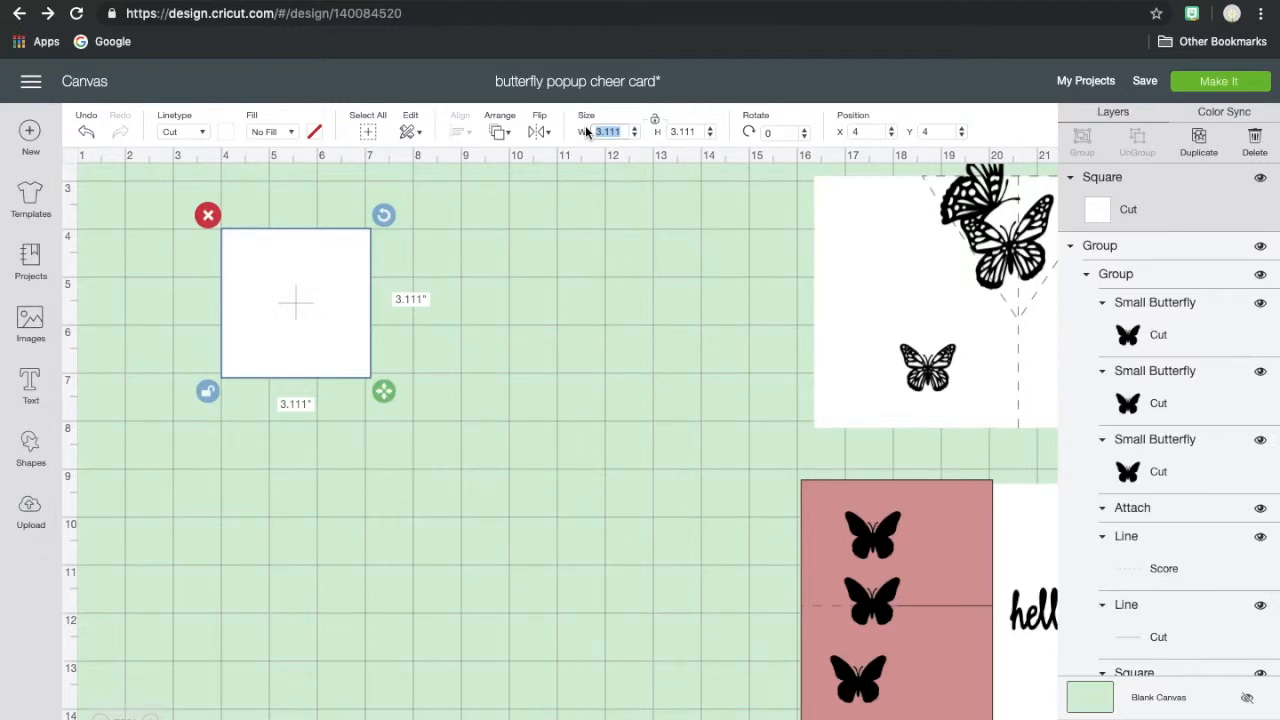
type("8.5")
left_click_drag(703, 131, 665, 131)
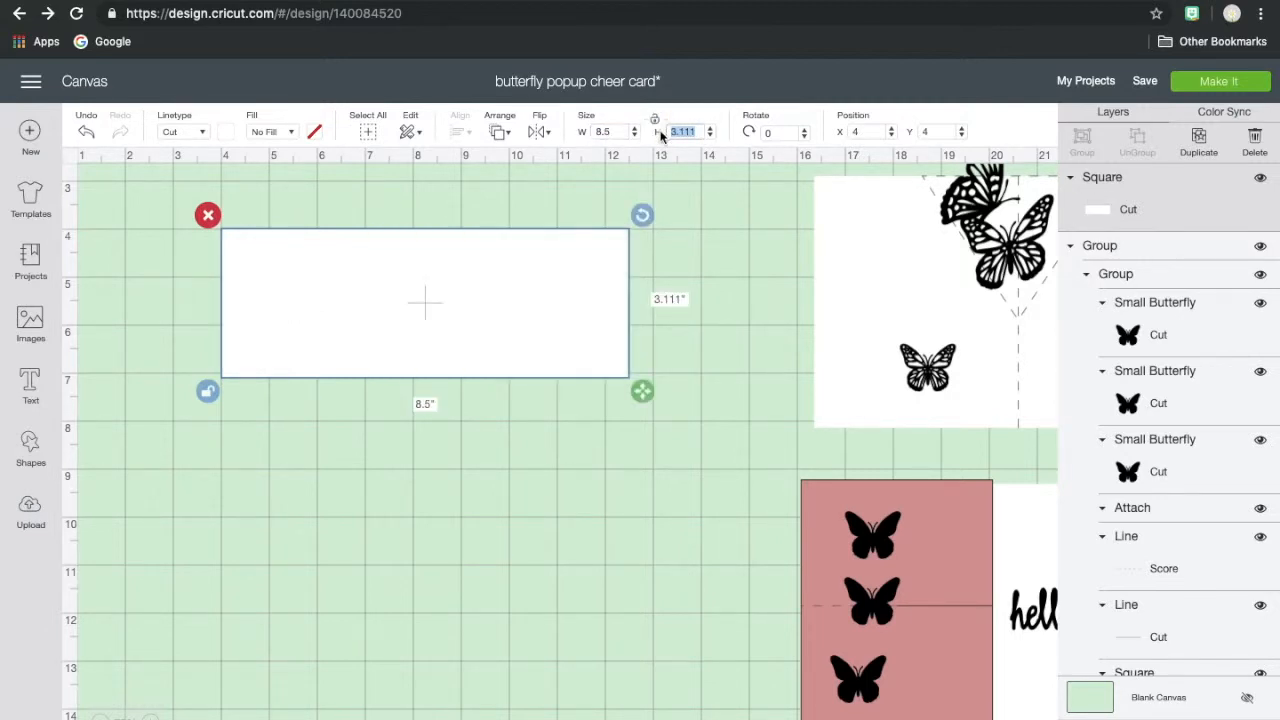
type("5.5")
key("Tab")
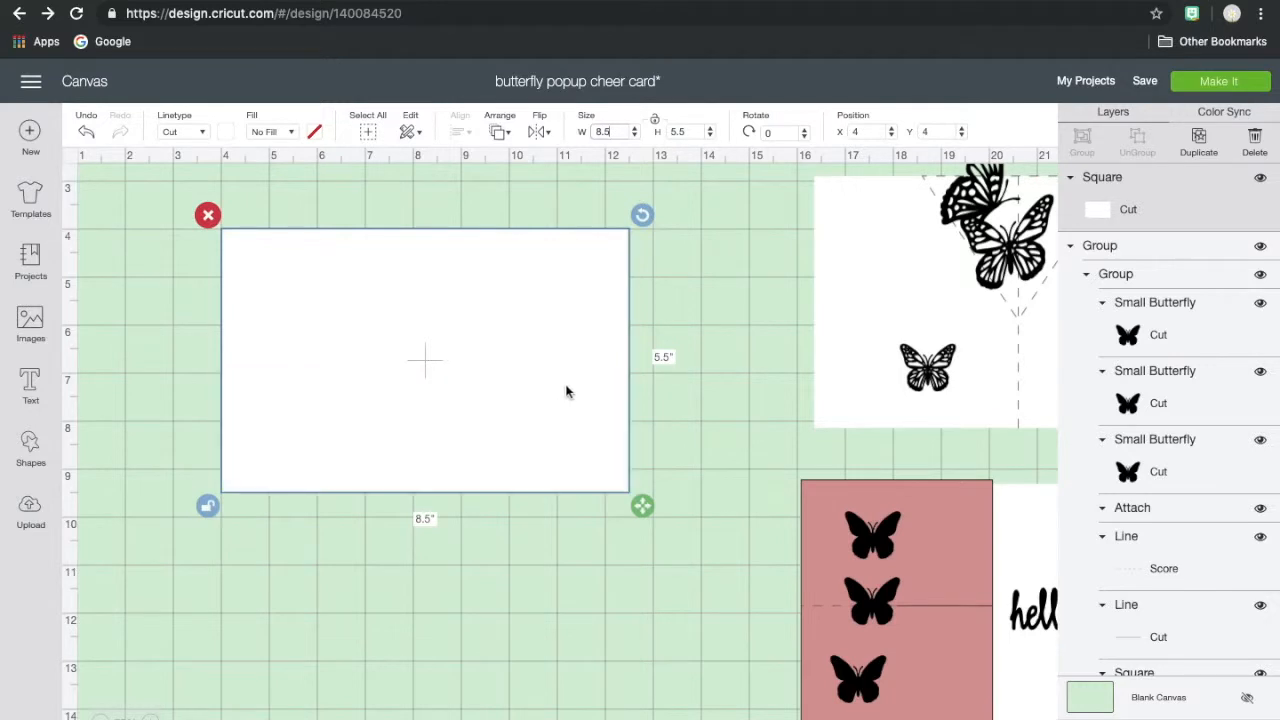
- Position the white card base at the canvas origin, X 0 and Y 0
left_click_drag(869, 131, 846, 133)
type("0")
left_click_drag(943, 131, 914, 132)
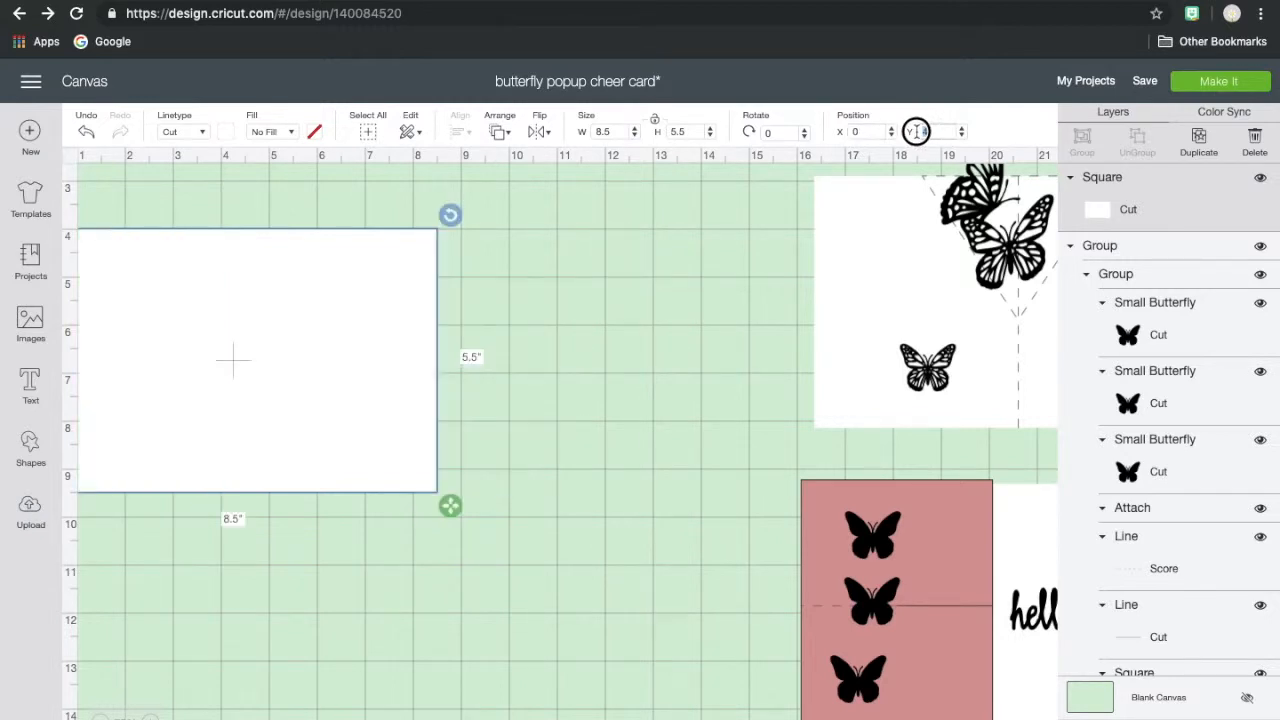
left_click(862, 133)
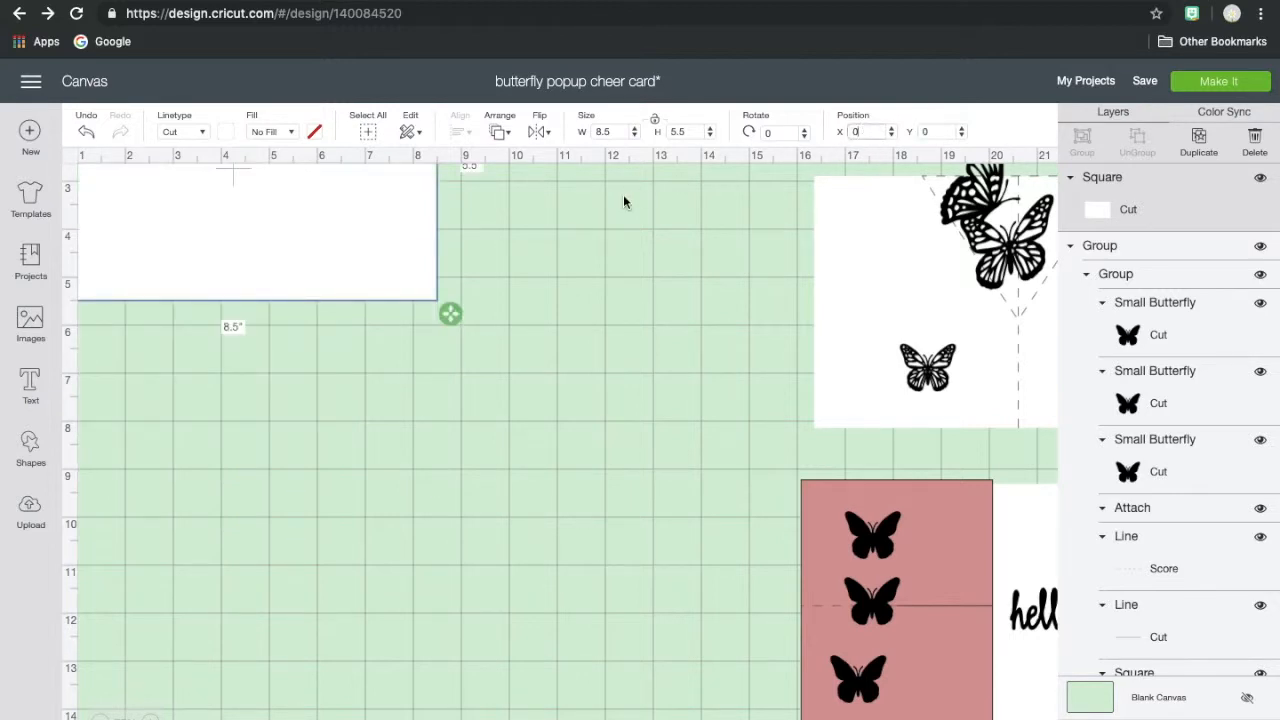
scroll(542, 228, "up", 3)
scroll(542, 228, "left", 2)
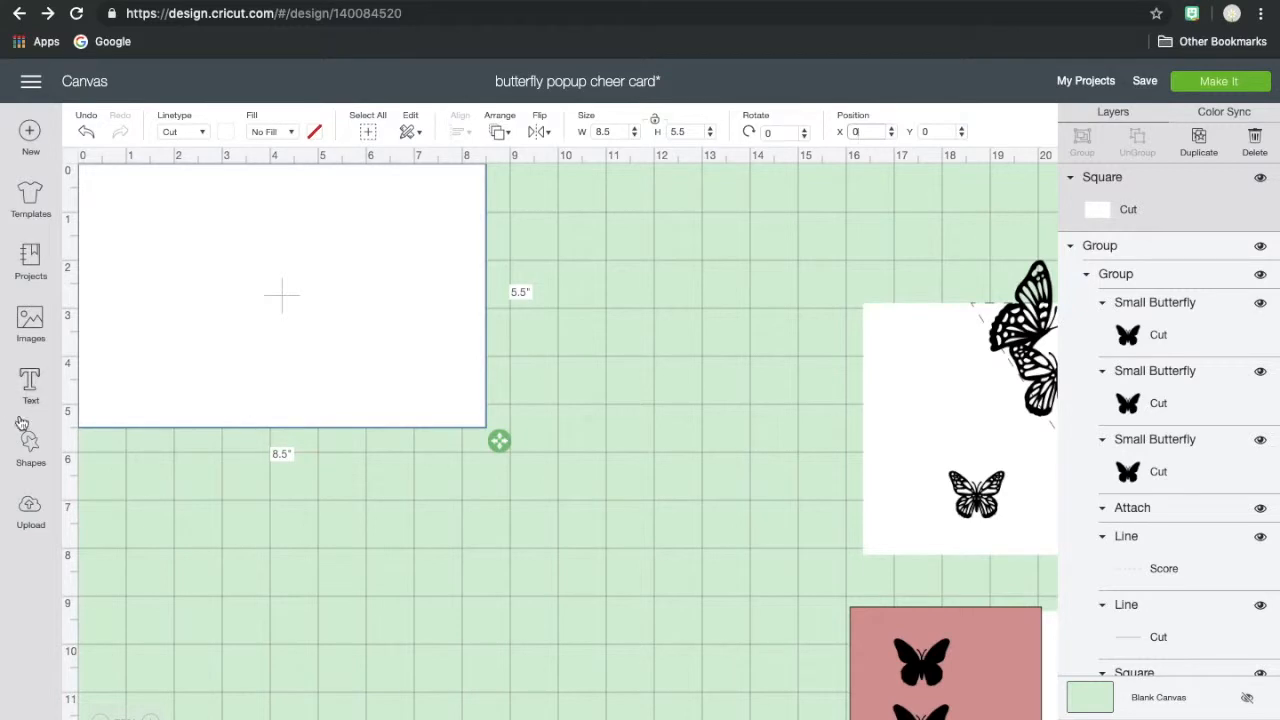
- Add a score line and position it at X 4.25, Y 0 on the card base
left_click(30, 462)
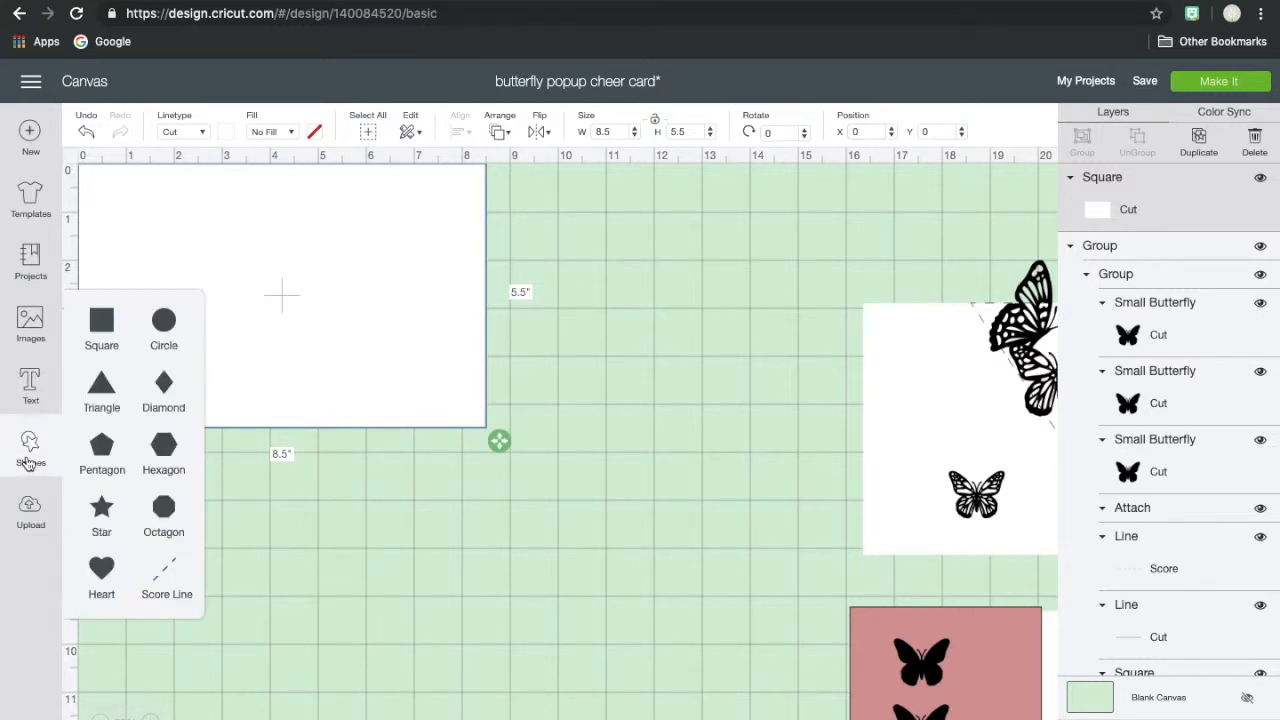
left_click(163, 572)
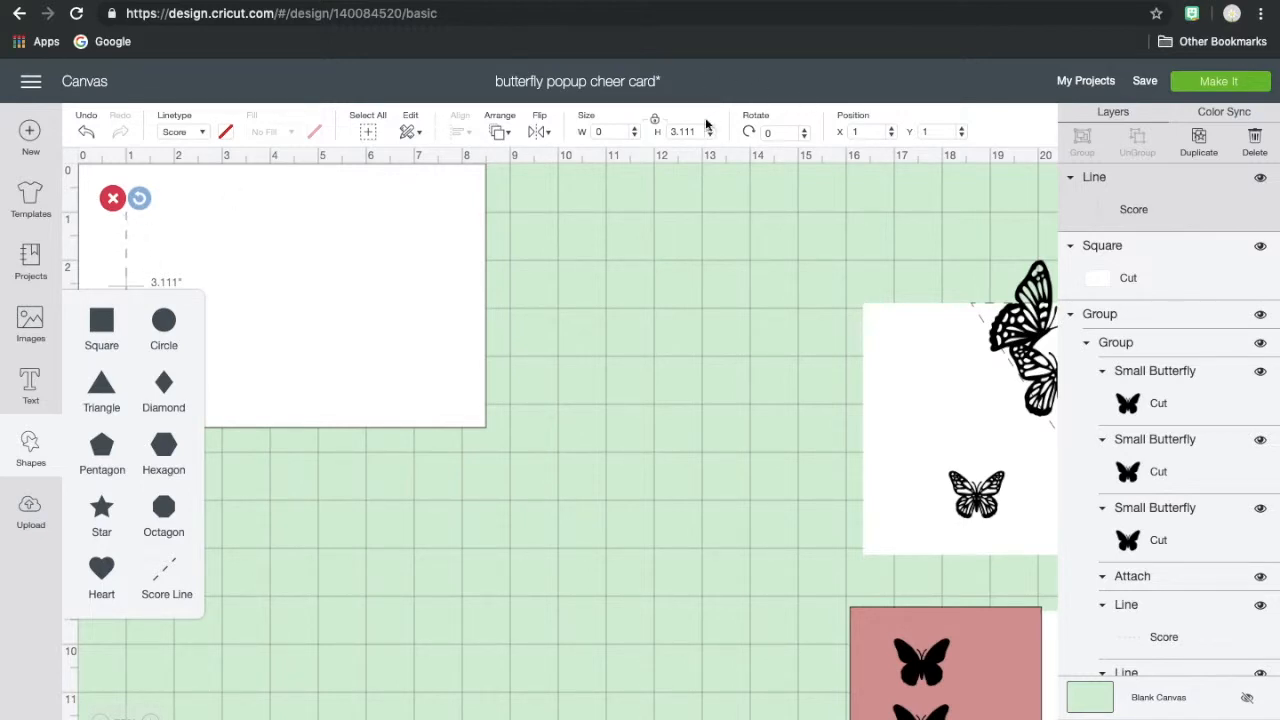
left_click_drag(788, 134, 752, 136)
left_click_drag(871, 134, 845, 135)
type("4.25")
left_click_drag(946, 131, 910, 133)
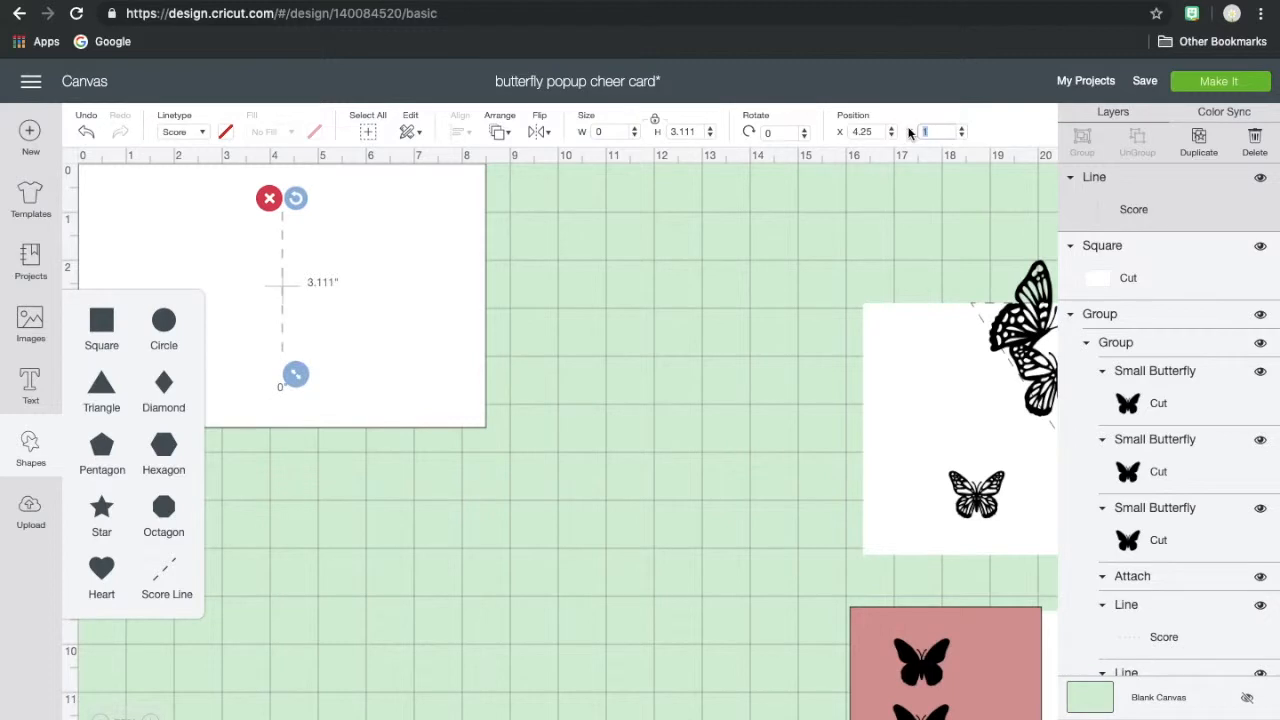
type("0")
key("Return")
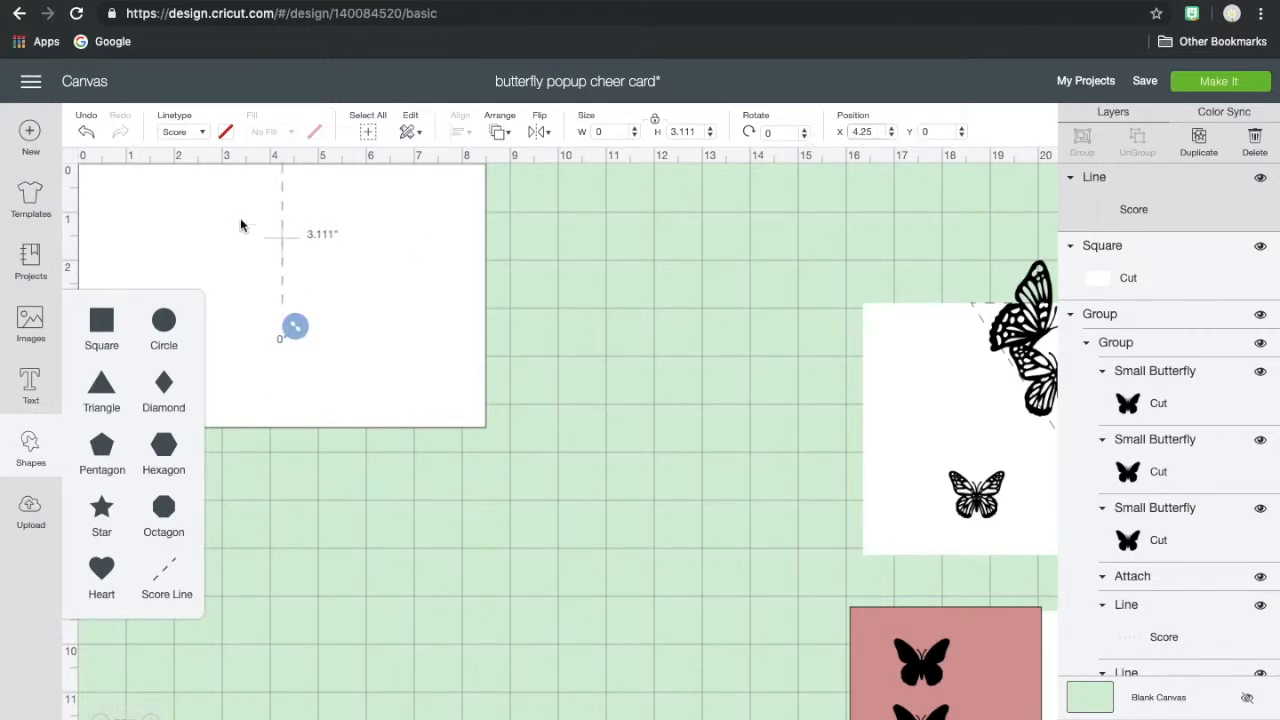
left_click(295, 490)
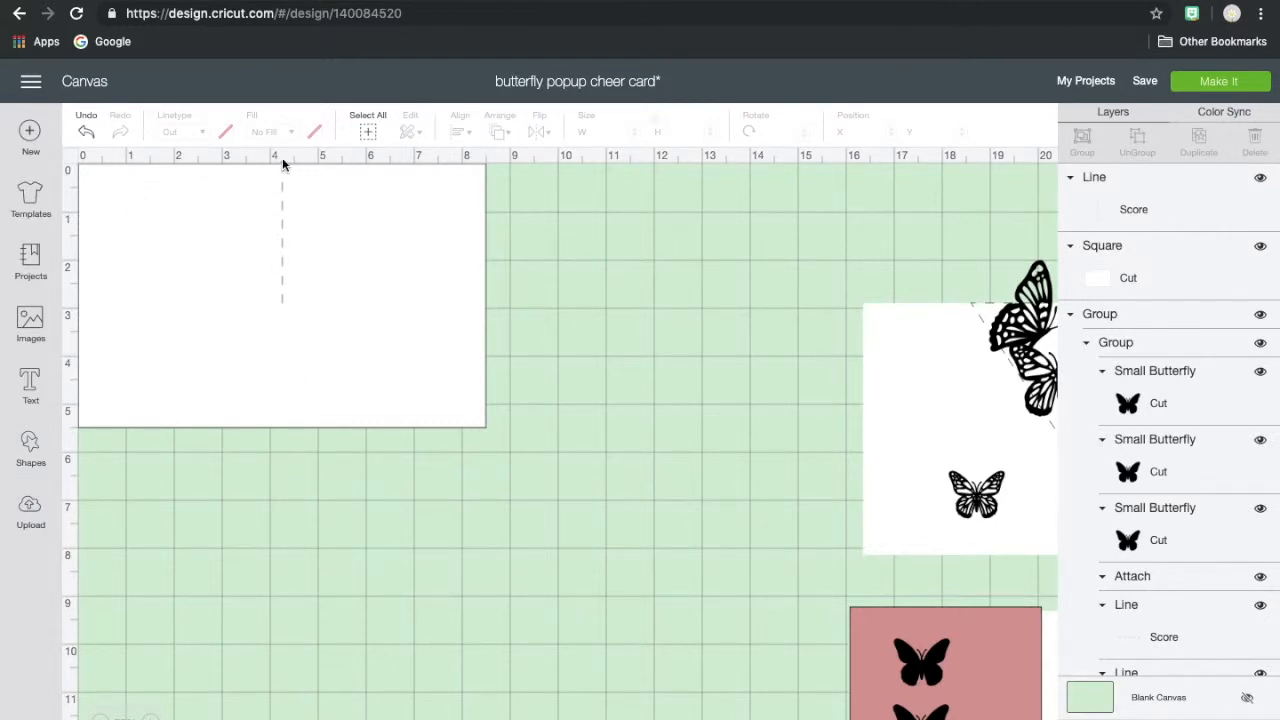
- Set the score line's height to 5.5 inches
left_click(281, 241)
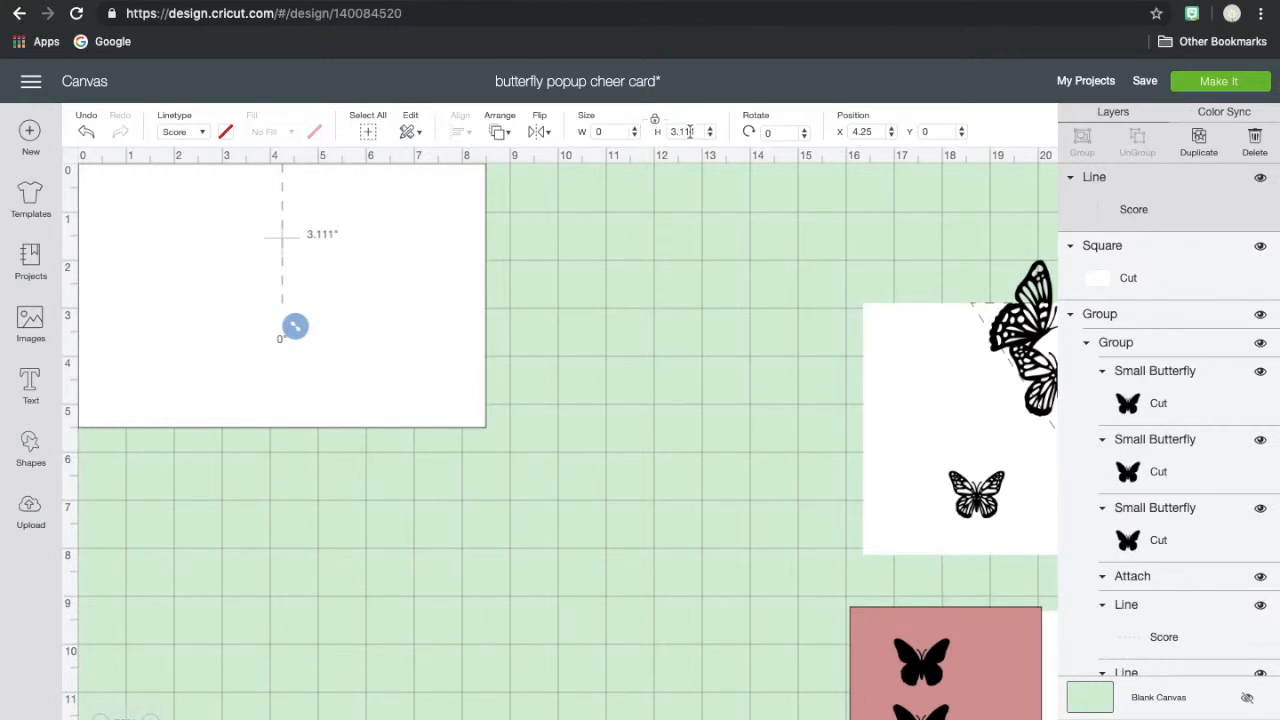
left_click_drag(703, 131, 674, 130)
type("5.5")
key("Return")
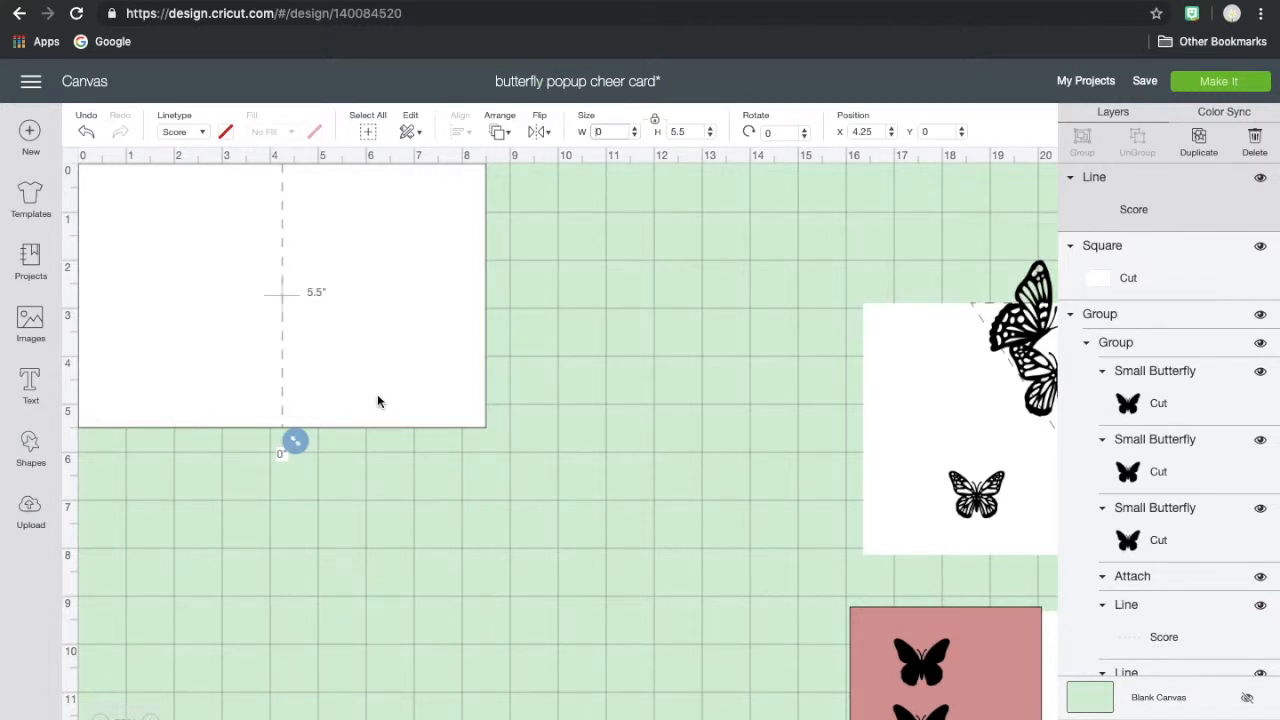
- Attach the score line to the white card base and move the attached piece to about X 3.37, Y 2.5
left_click(433, 386, "shift")
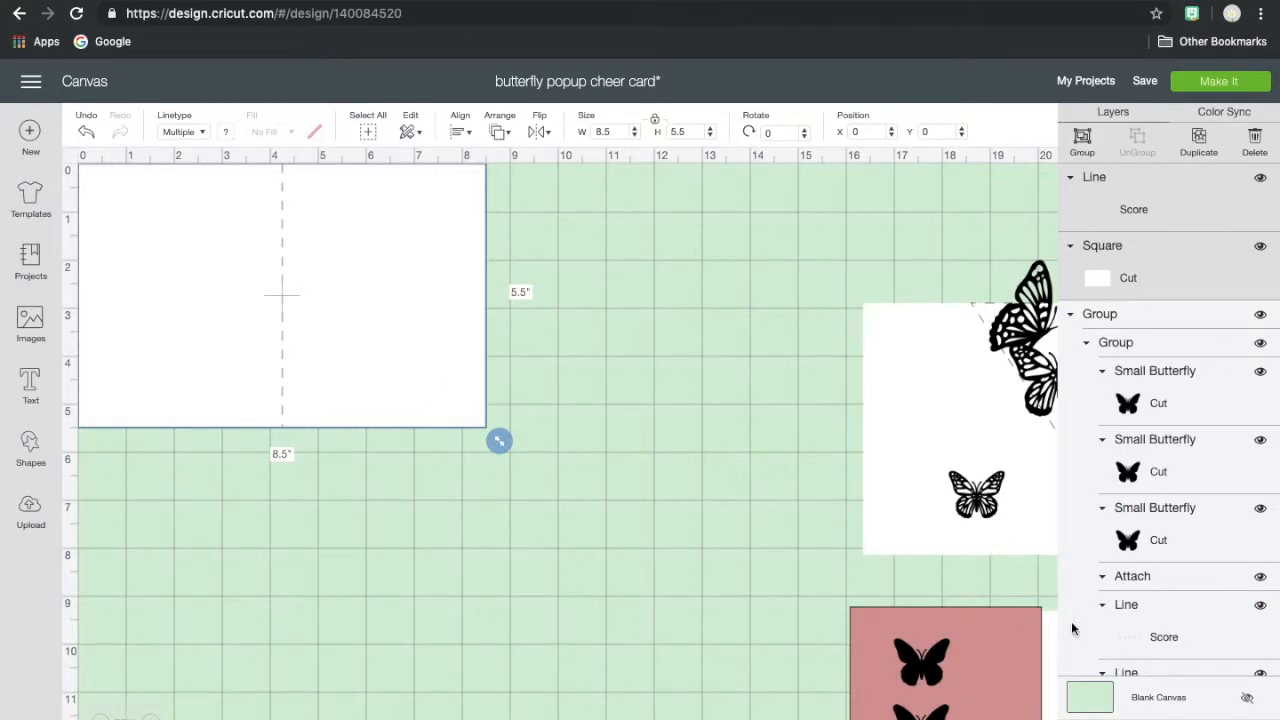
left_click(1163, 718)
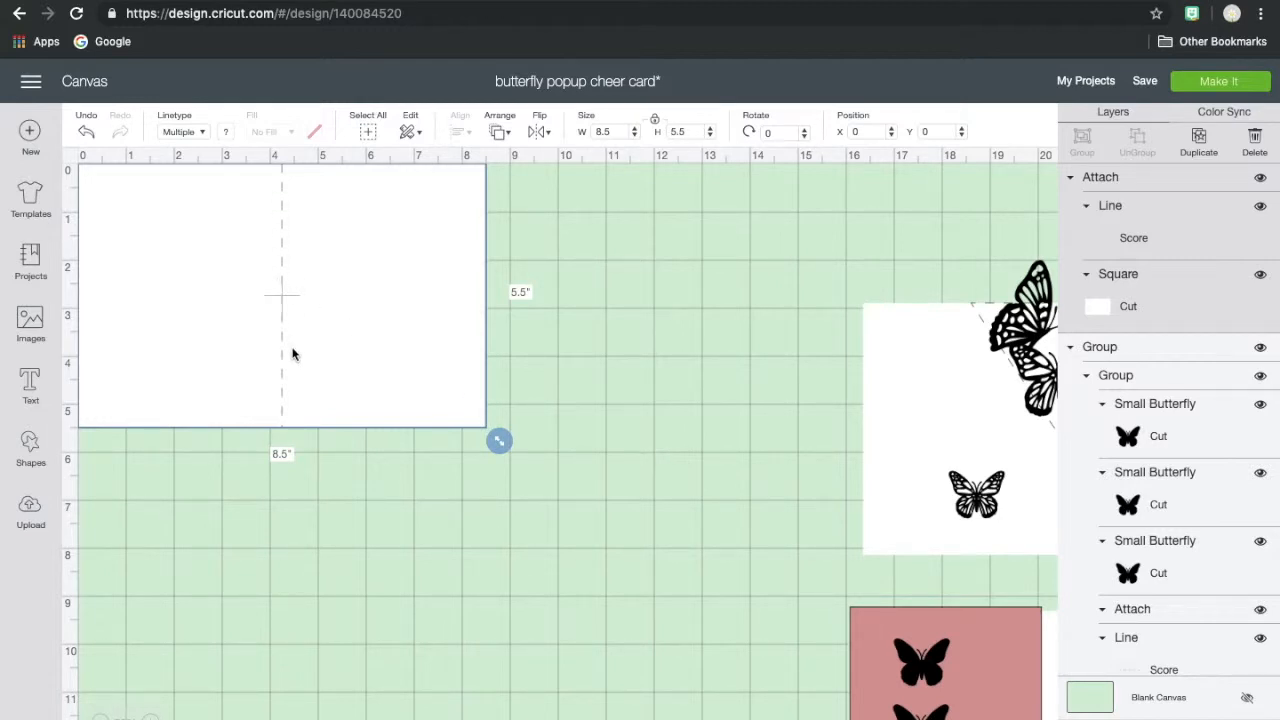
left_click_drag(440, 240, 607, 370)
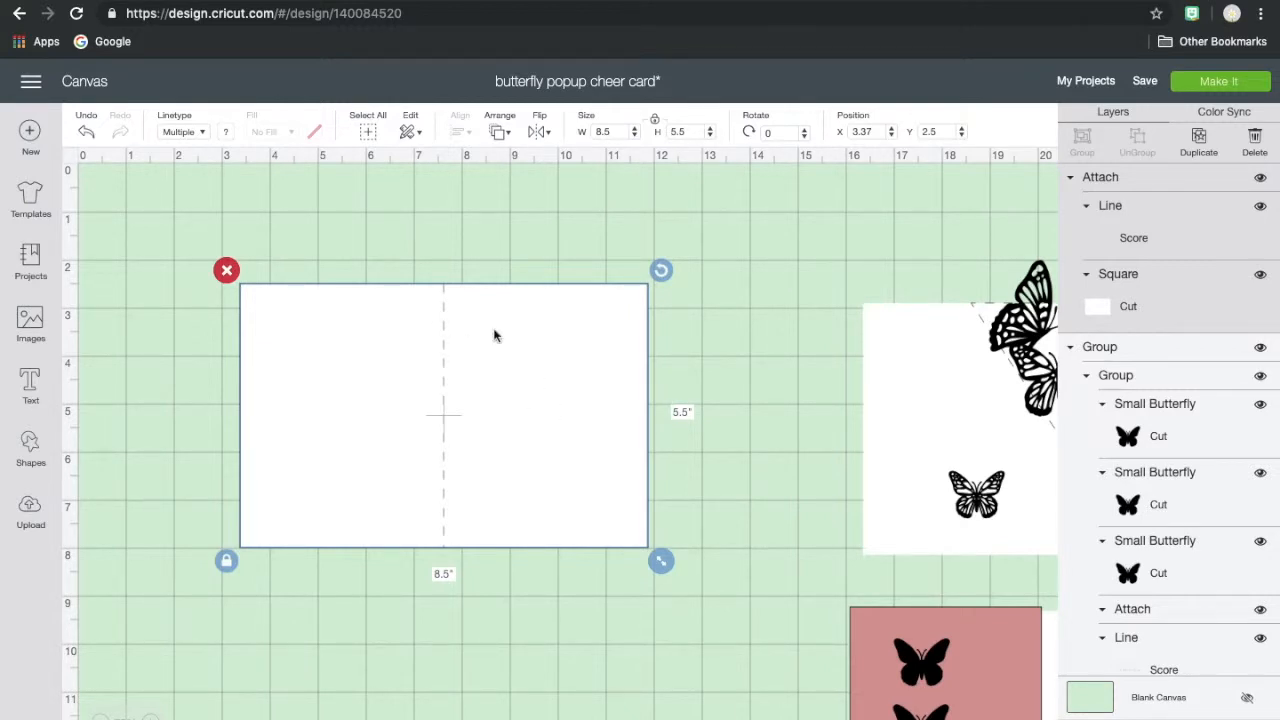
- Bring the finished butterfly card beside the new base for comparison and set it aside at about X 17.1, Y 1.8
left_click_drag(937, 349, 760, 349)
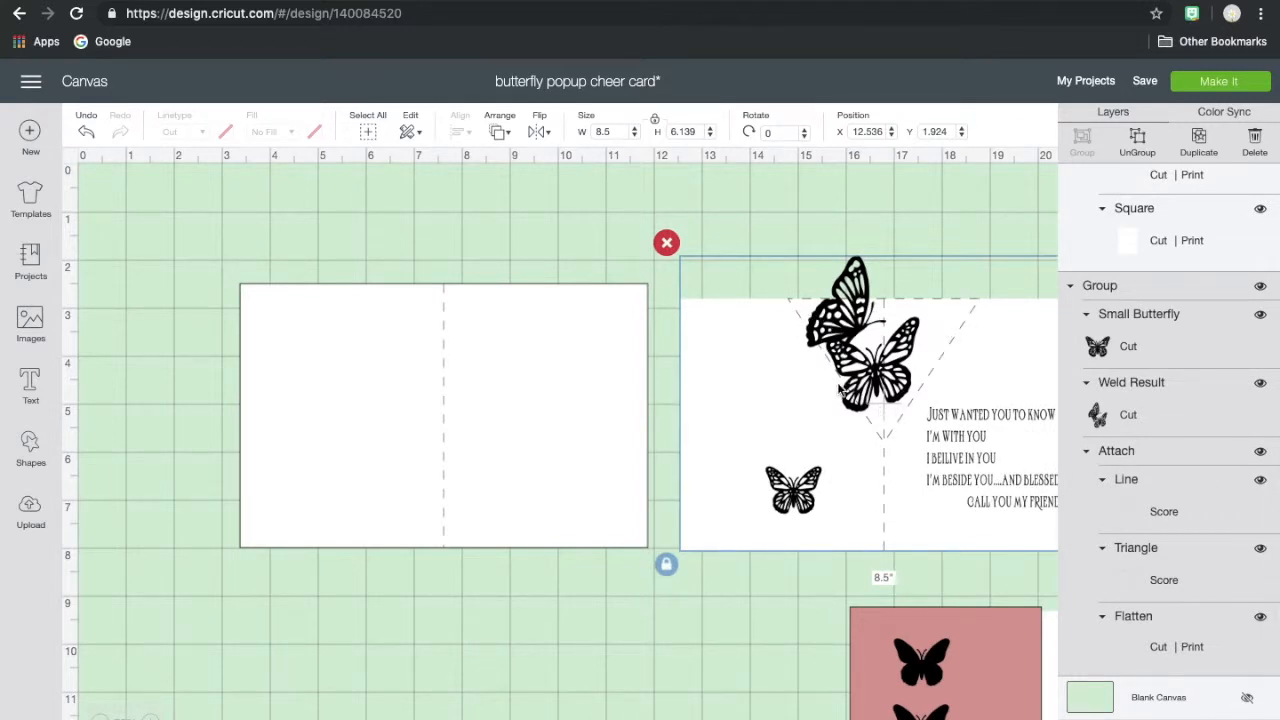
left_click(758, 355)
left_click_drag(758, 355, 980, 349)
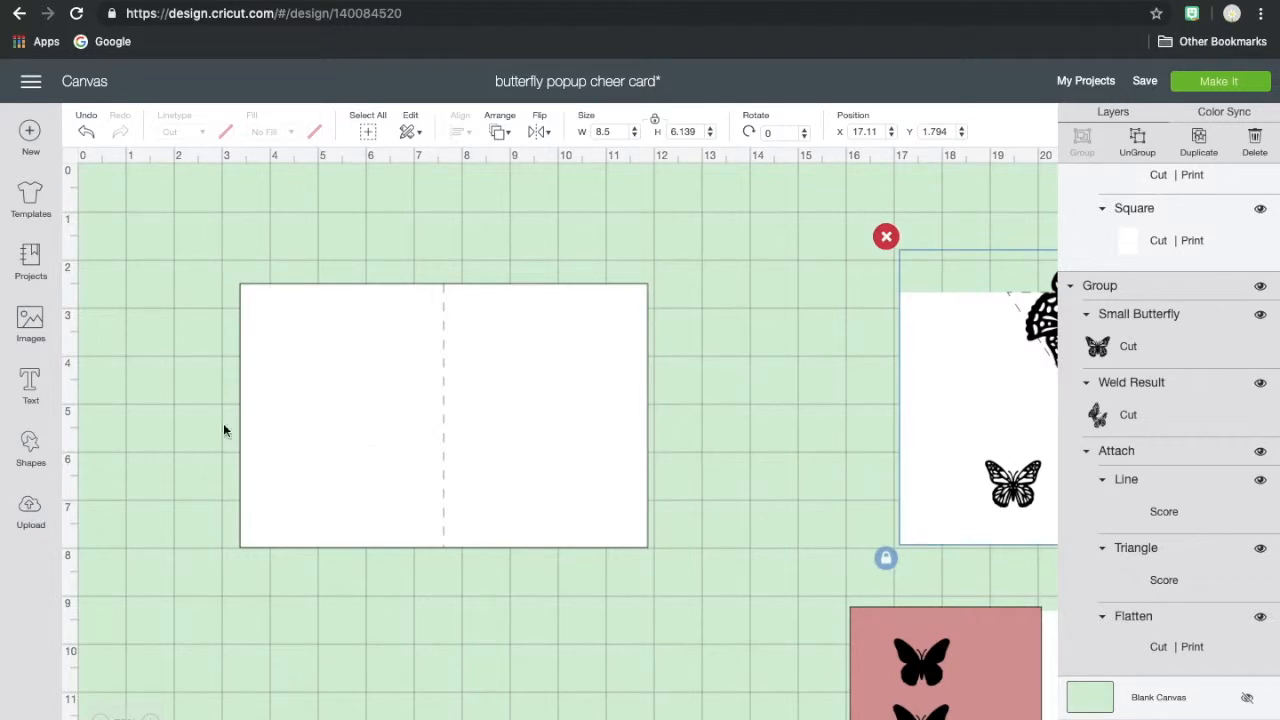
- Add a triangle shape and place it over the upper middle of the blank card base
left_click(31, 450)
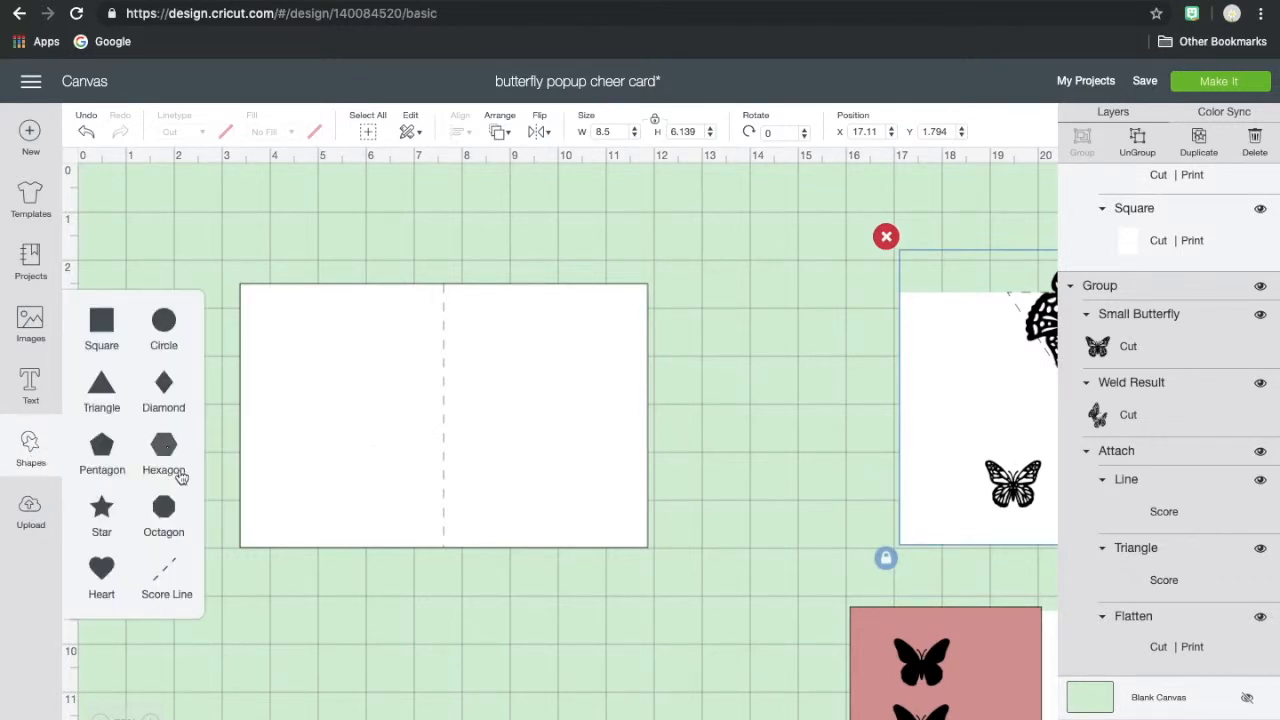
left_click(101, 388)
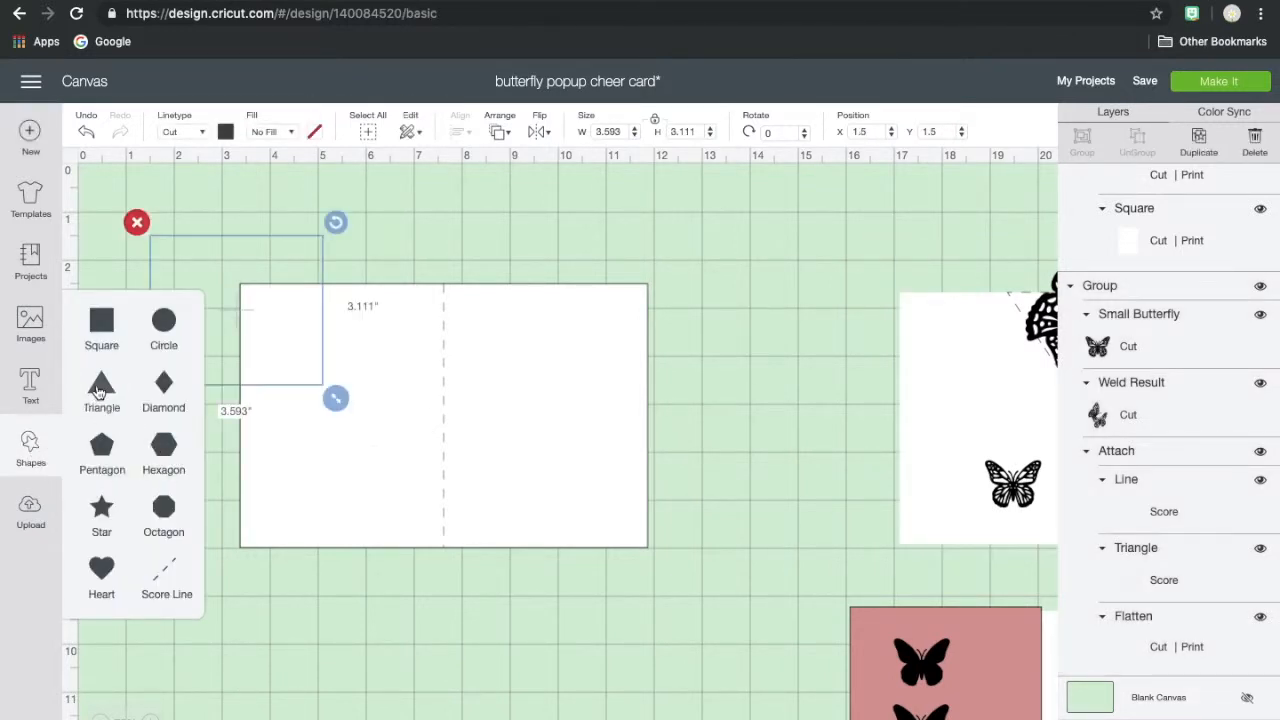
left_click_drag(241, 316, 461, 363)
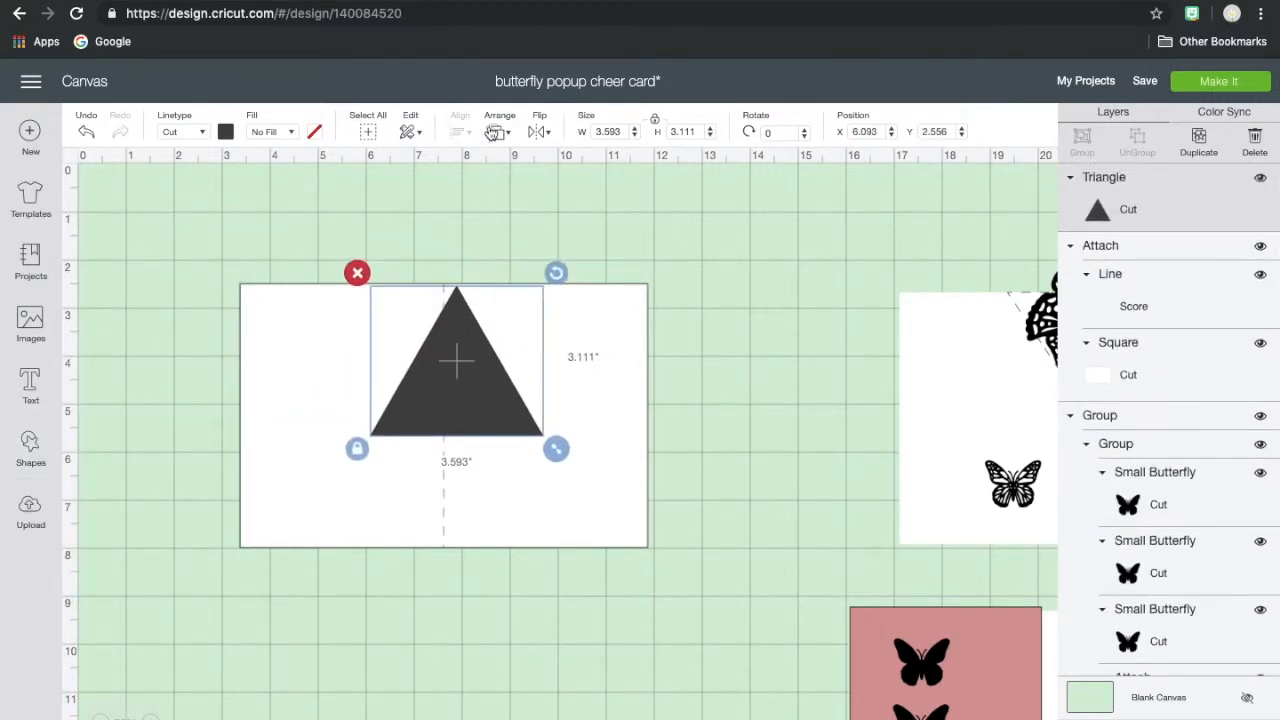
- Flip the triangle vertically and align its point with the score line and its flat edge with the card's top edge
left_click(538, 132)
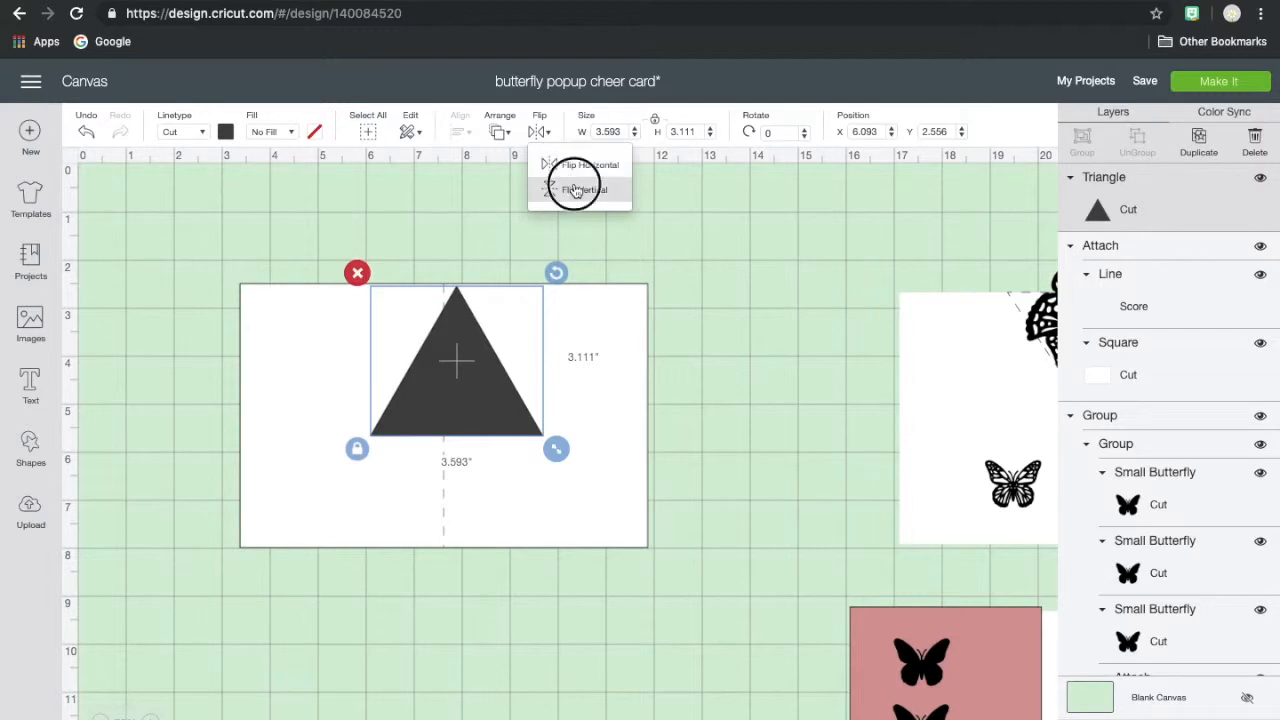
left_click(573, 188)
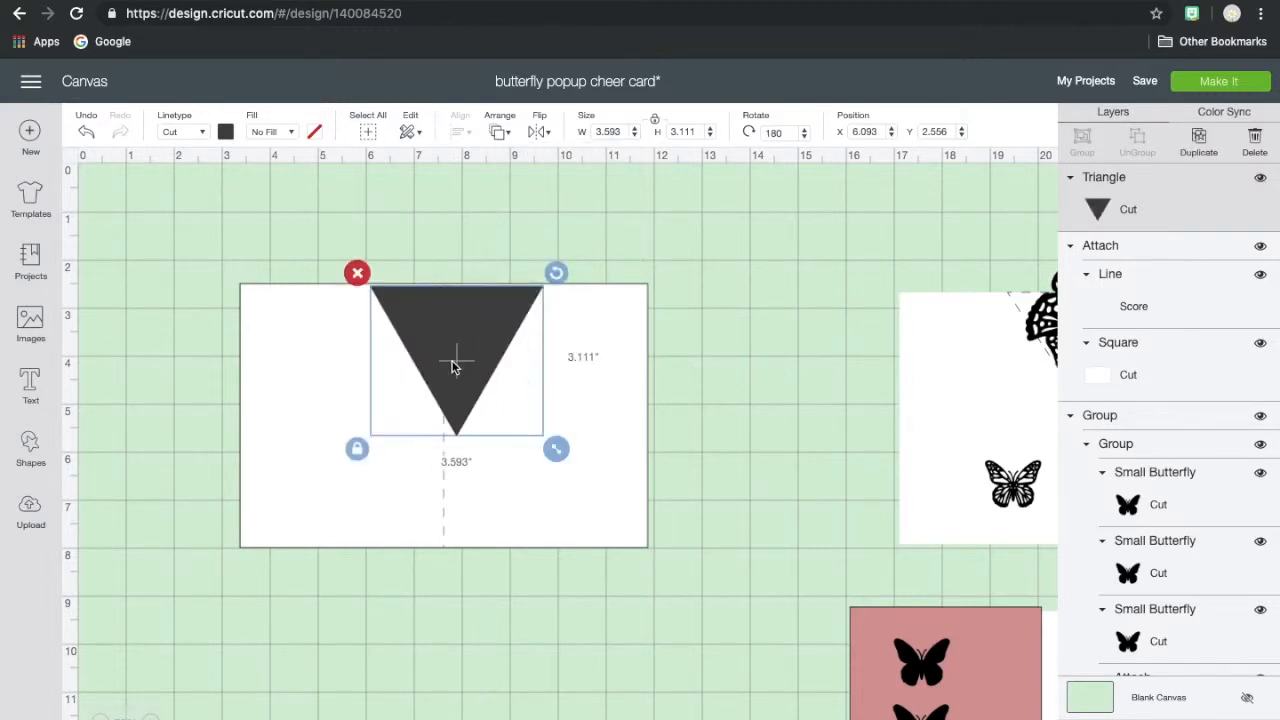
left_click_drag(454, 361, 440, 362)
left_click_drag(440, 362, 442, 360)
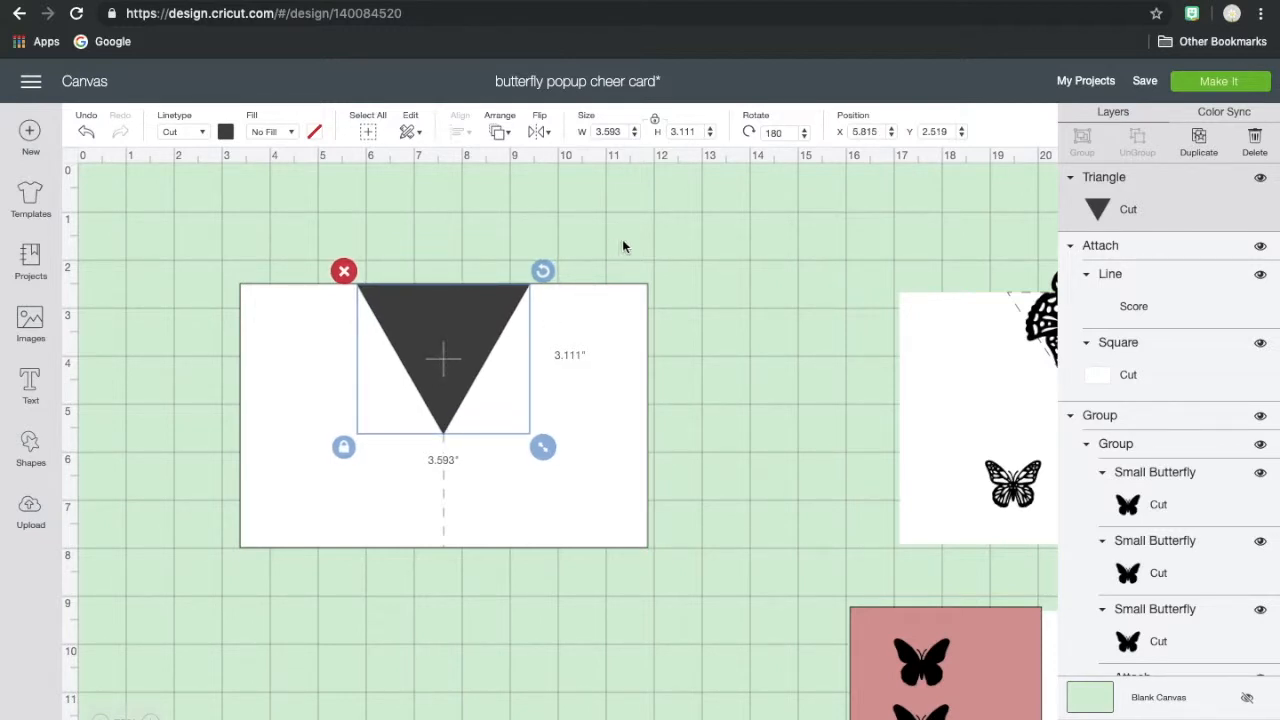
- Unlock the triangle's proportions, resize it to 3.5 inches wide by 3 inches high, and recenter it on the score line
left_click(655, 122)
left_click_drag(632, 133, 587, 137)
type("3")
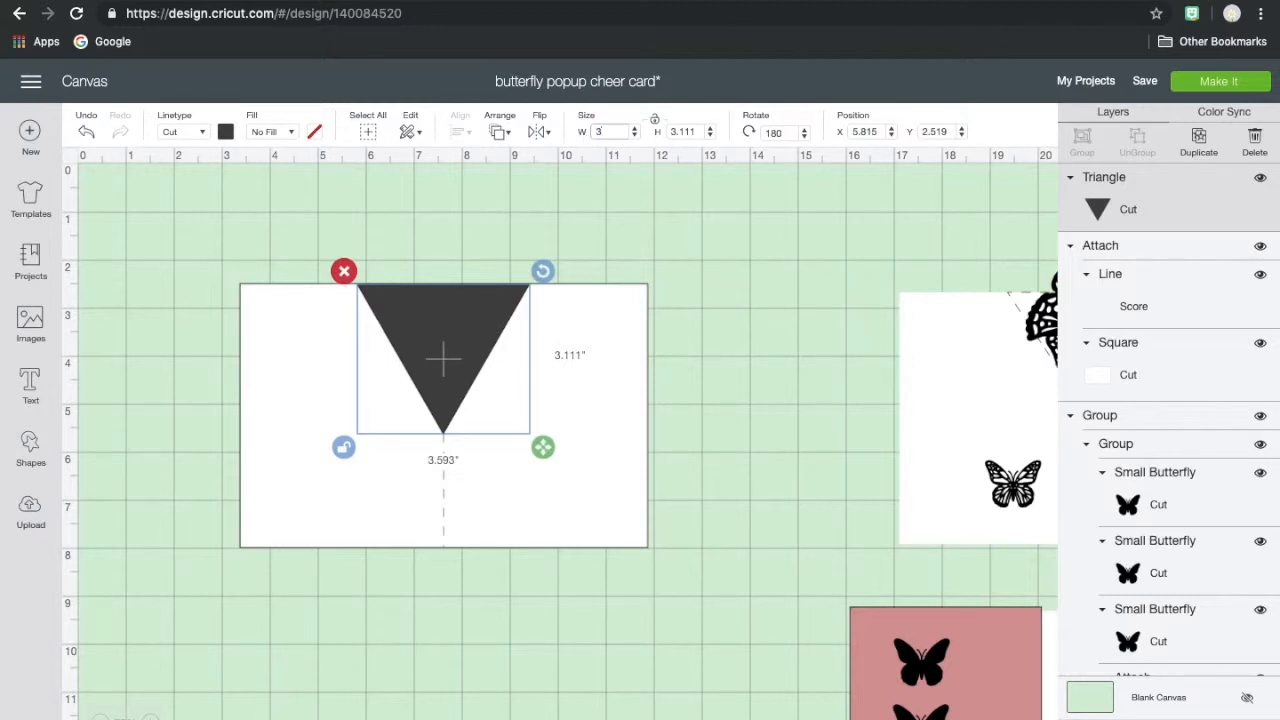
type(".5")
left_click(700, 127)
type("3")
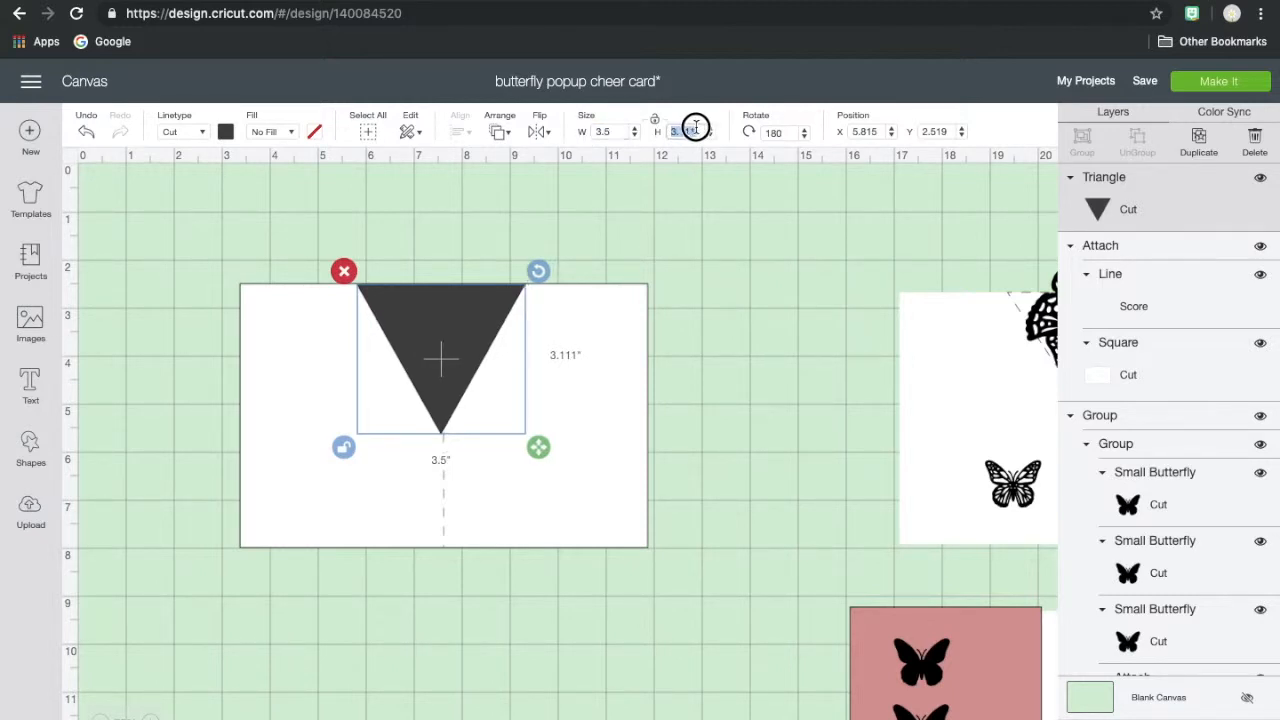
left_click(622, 131)
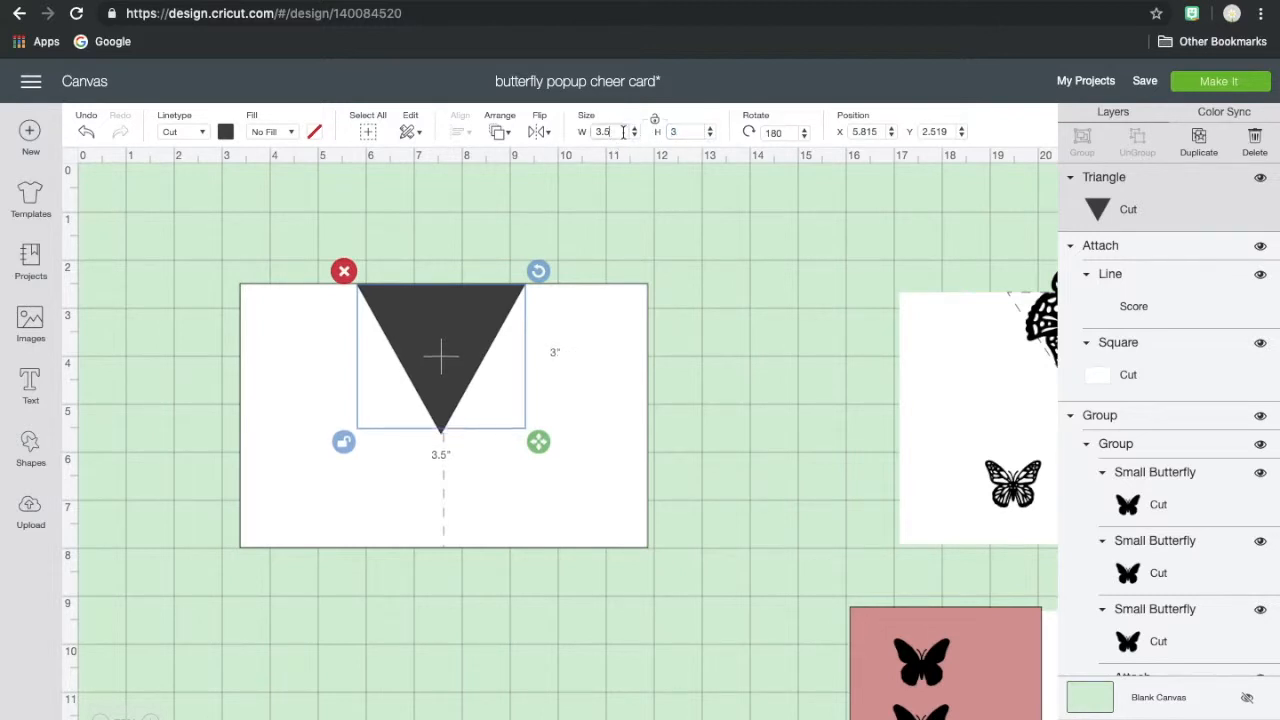
left_click_drag(457, 342, 458, 341)
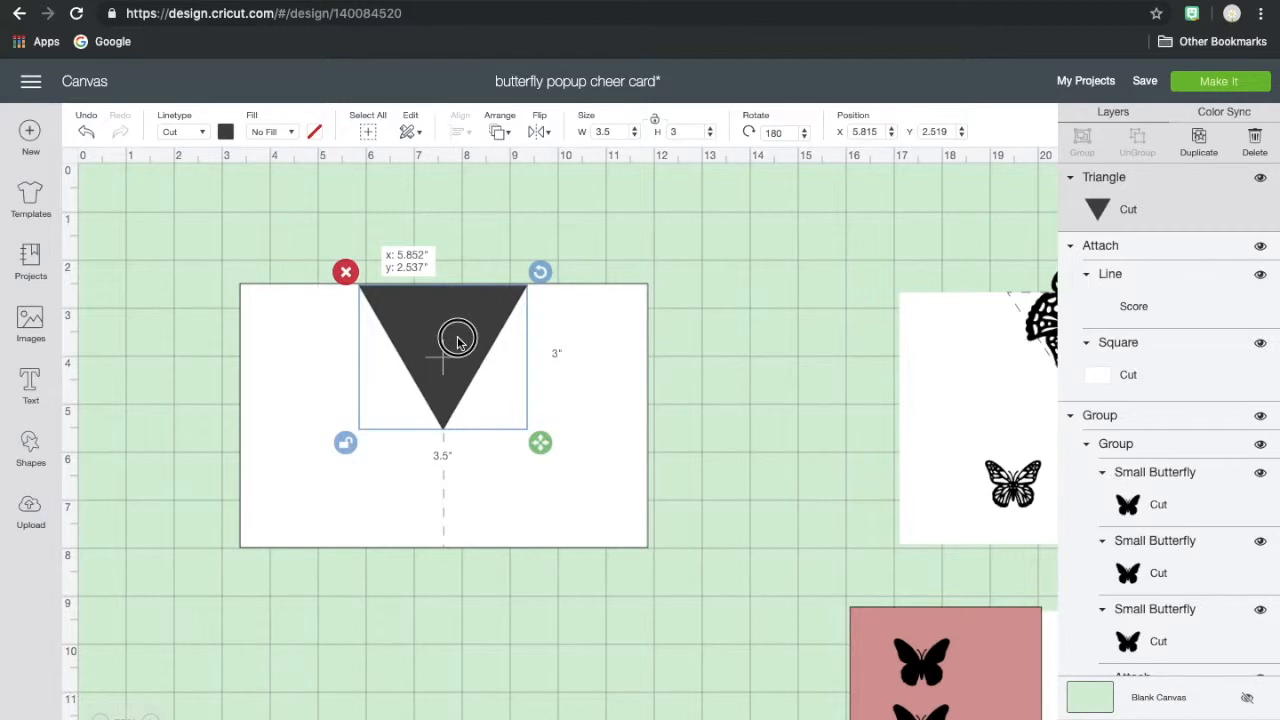
- Finish centering the triangle on the card's center line and change its line type from cut to score
left_click_drag(457, 343, 457, 343)
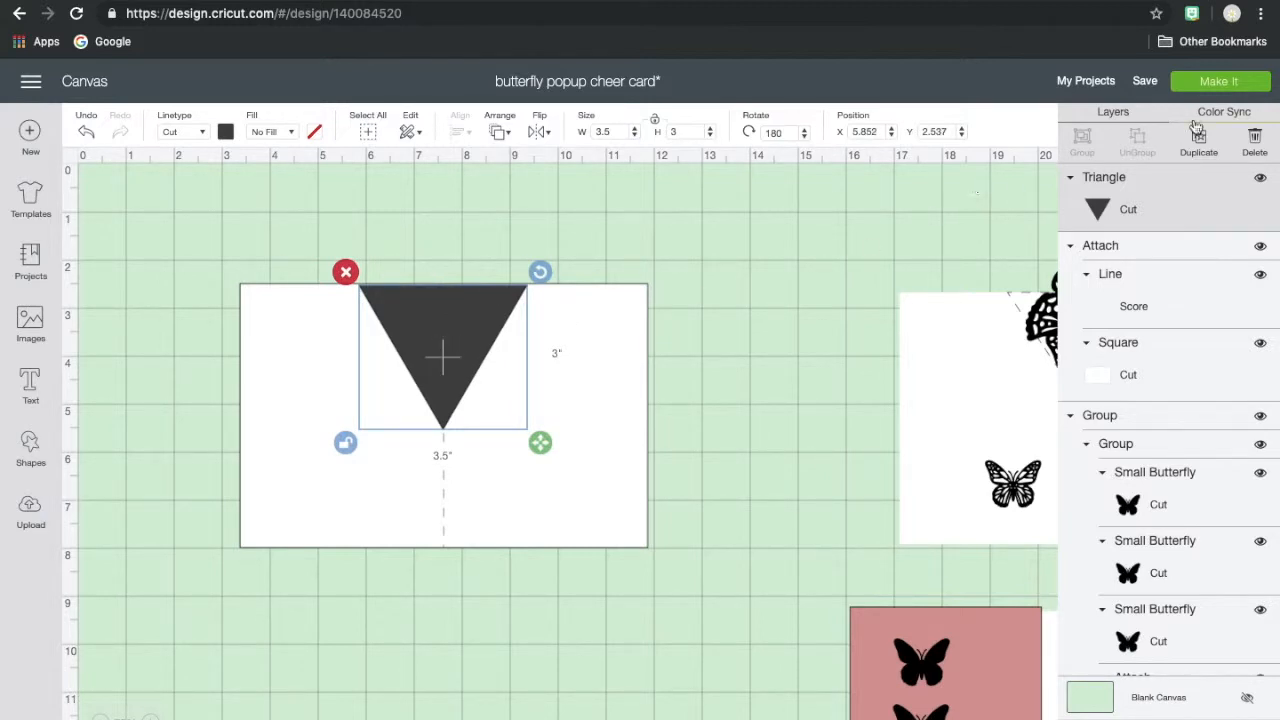
left_click(1150, 216)
left_click(1129, 217)
left_click(203, 132)
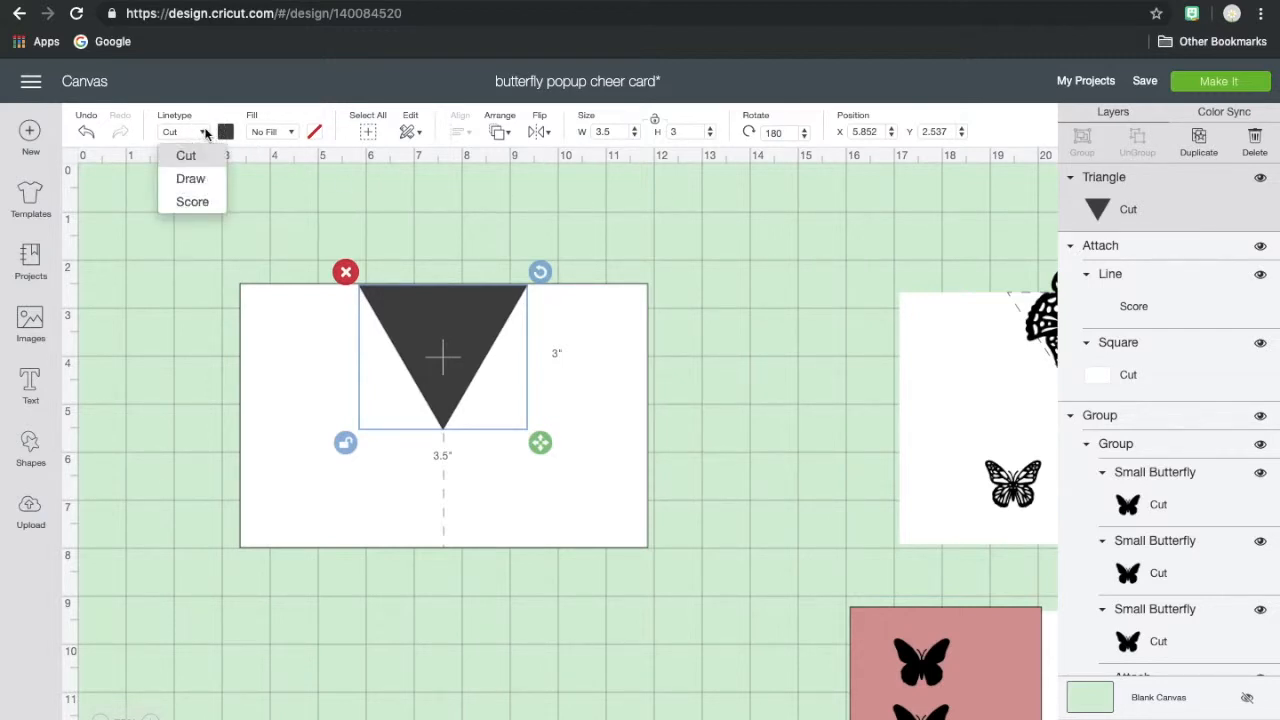
left_click(191, 203)
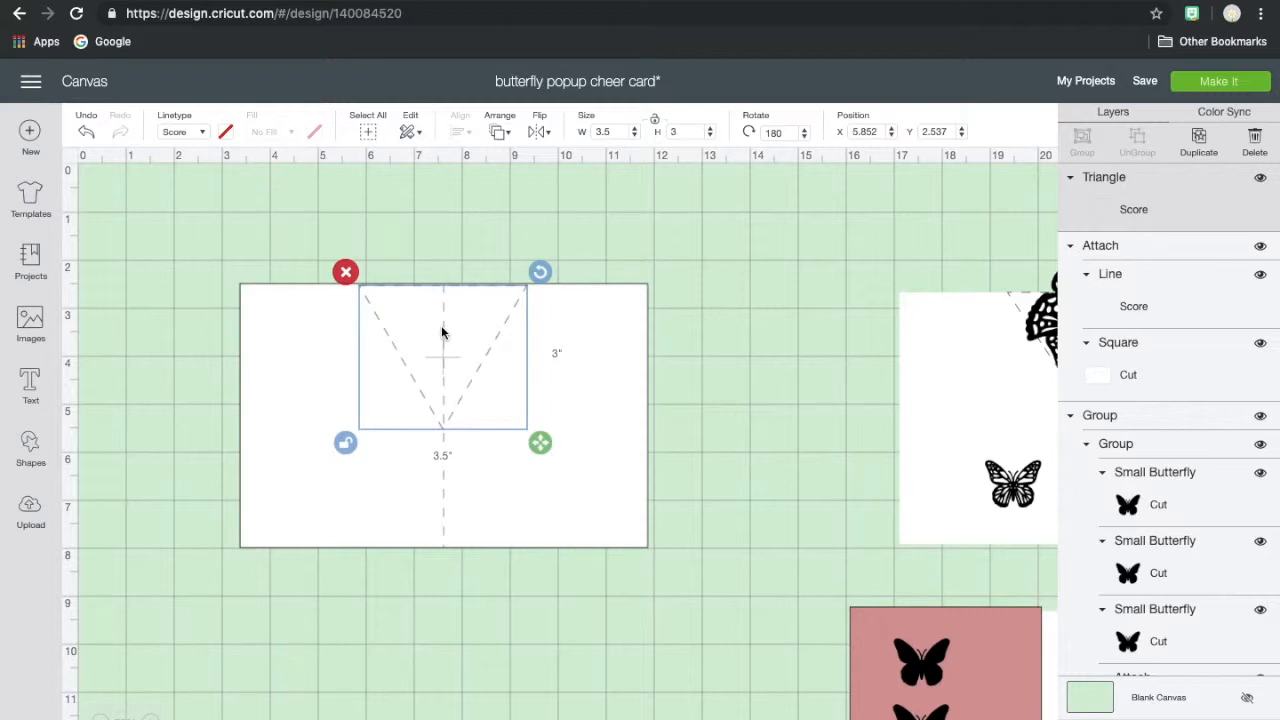
- Attach the scored triangle to the card base and move the combined piece to about X 3.6, Y 1.4
left_click(608, 505, "shift")
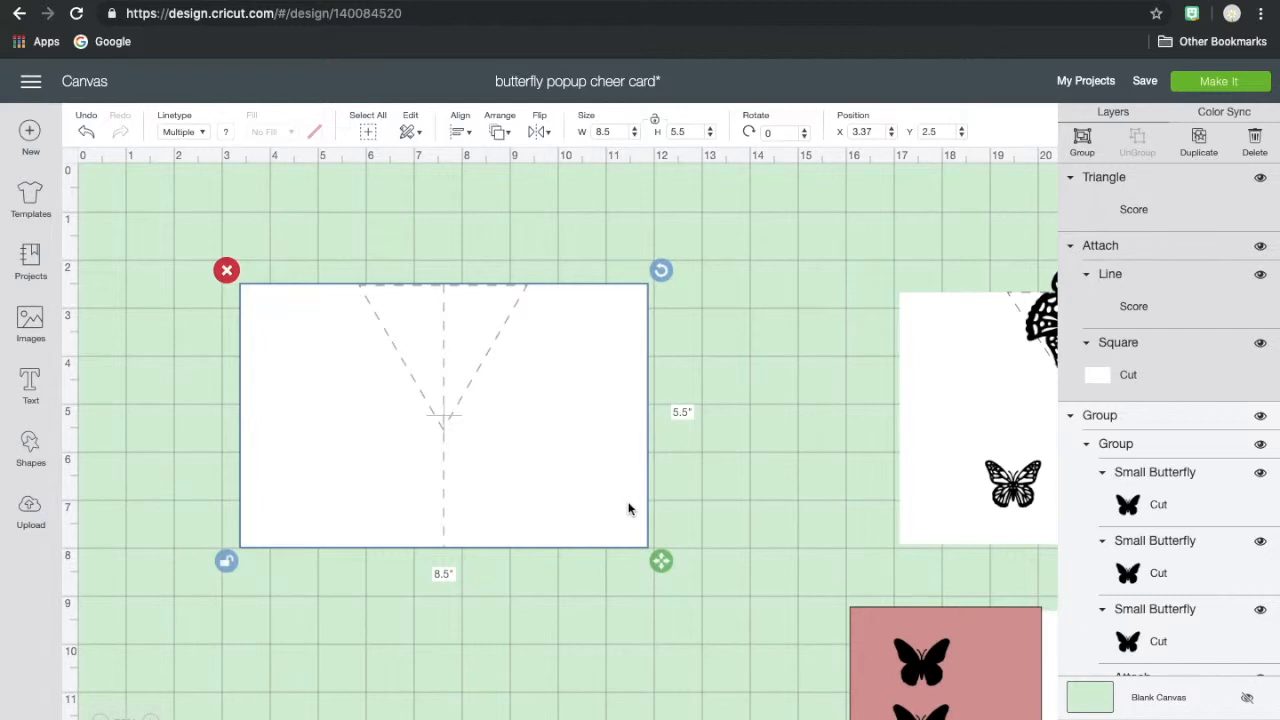
left_click(1168, 718)
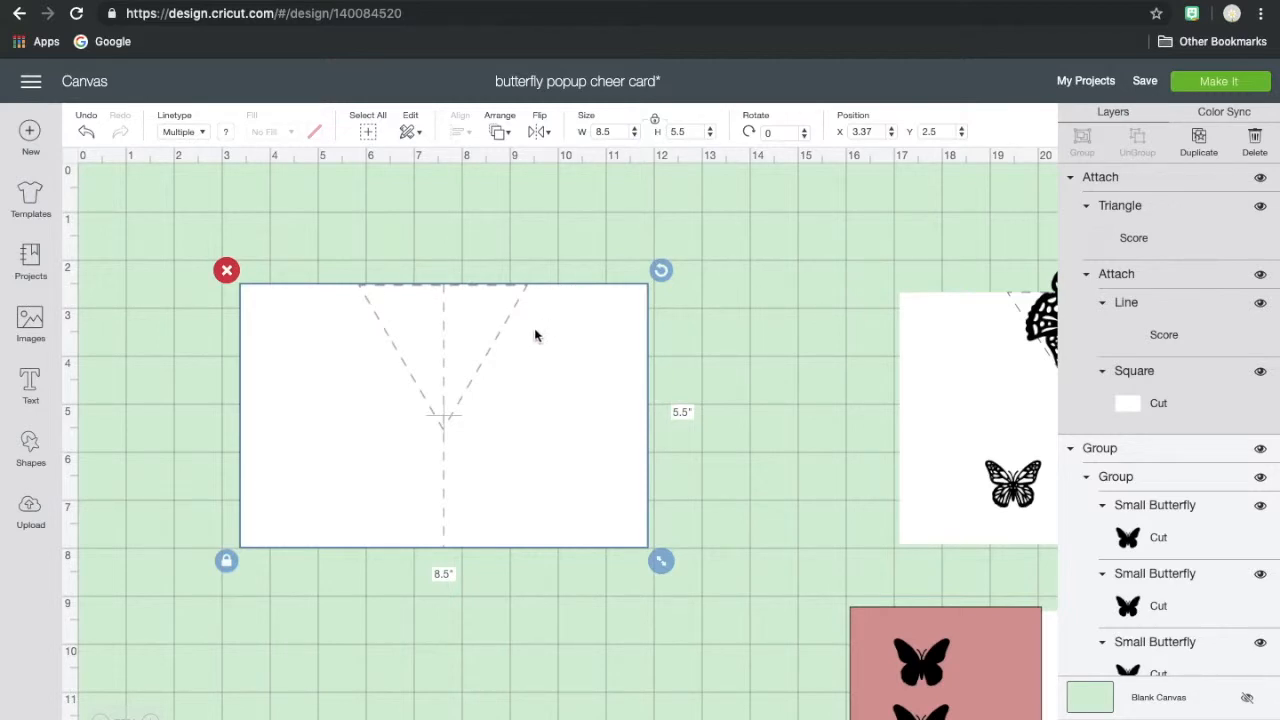
left_click_drag(510, 494, 521, 441)
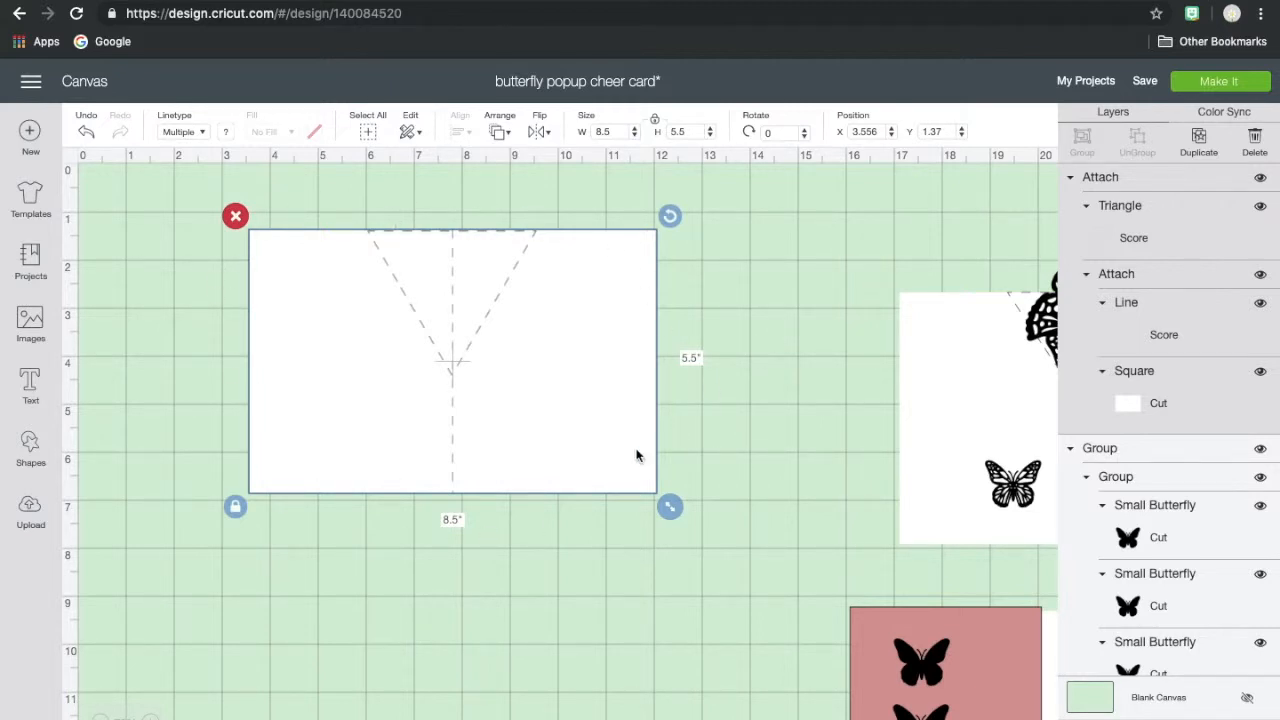
- Move the card base to about X 5.4, Y 2.2 and bring the pink butterfly insert beside it for comparison
left_click_drag(636, 456, 724, 494)
left_click(858, 636)
left_click_drag(840, 604, 755, 298)
left_click(606, 325)
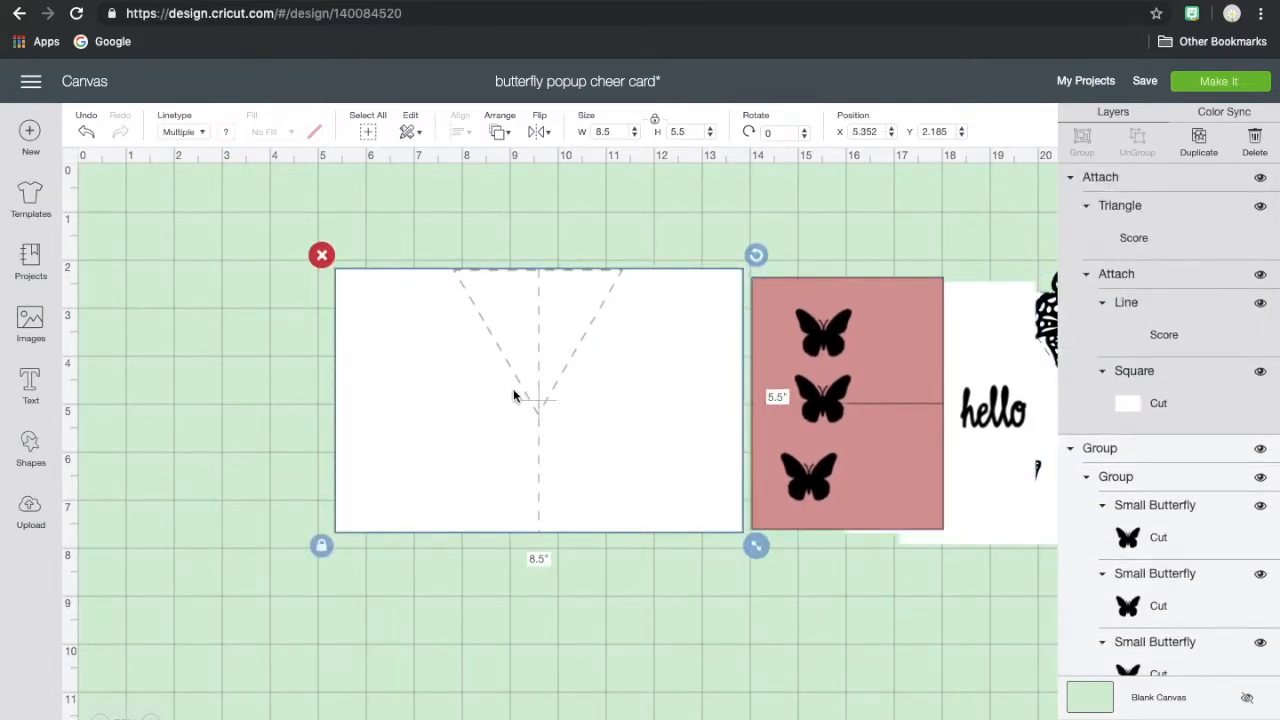
- Unlock the card base's proportions and resize it to 8.25 inches wide by 5.25 inches high
left_click(619, 130)
key("Return")
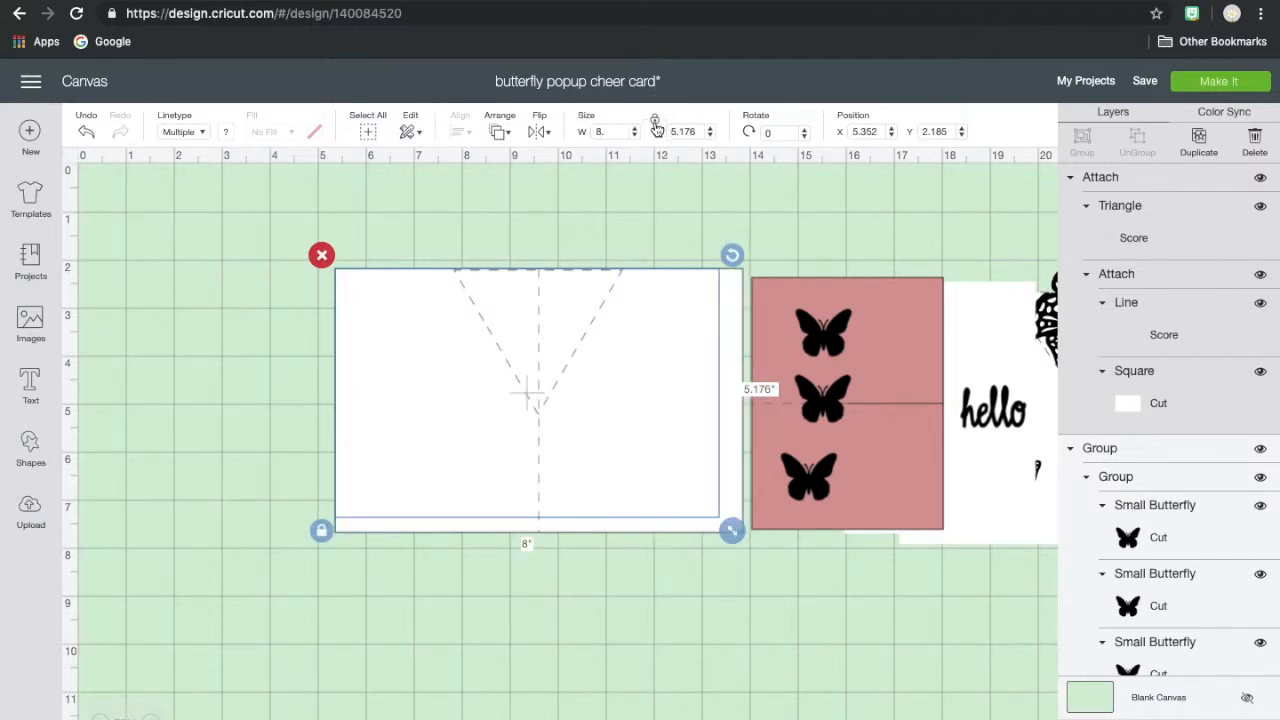
left_click(619, 132)
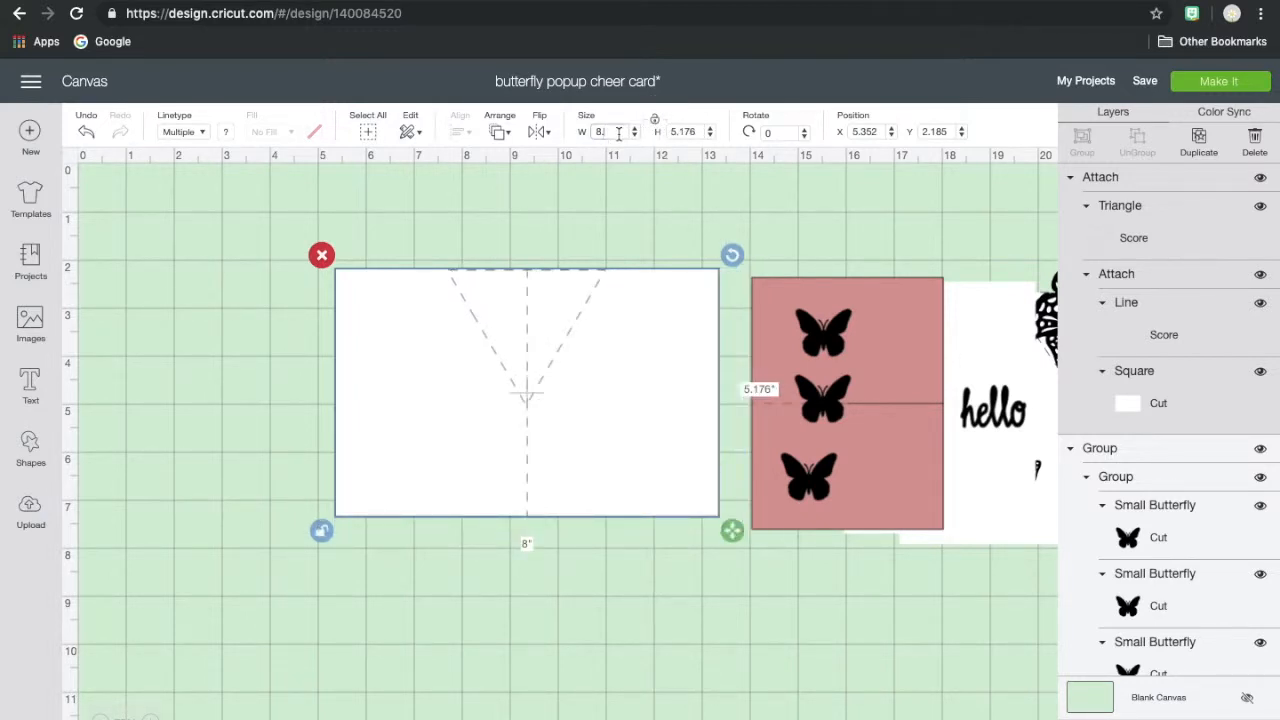
left_click(695, 133)
type("5.")
type("25")
- Set the new card base aside below the finished card and move the pink insert group to about X 14.6, Y 1
left_click_drag(655, 353, 648, 401)
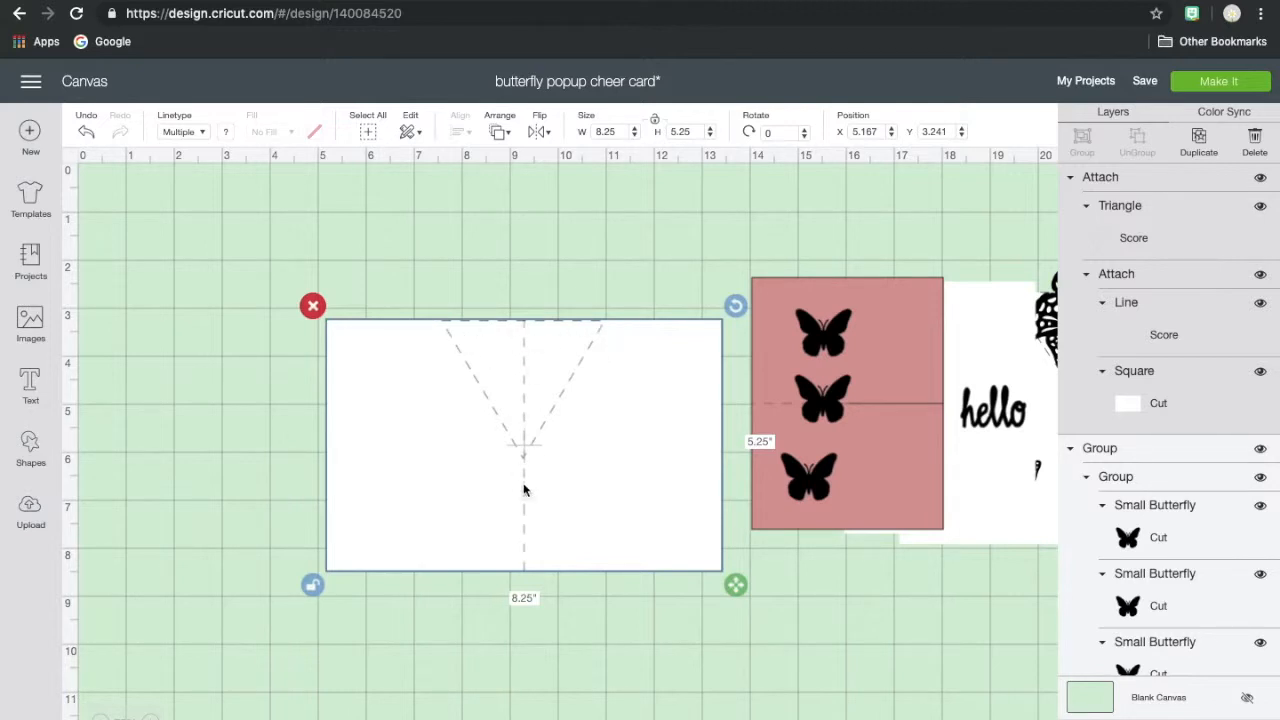
left_click(650, 397)
left_click_drag(386, 380, 976, 652)
left_click_drag(869, 409, 815, 327)
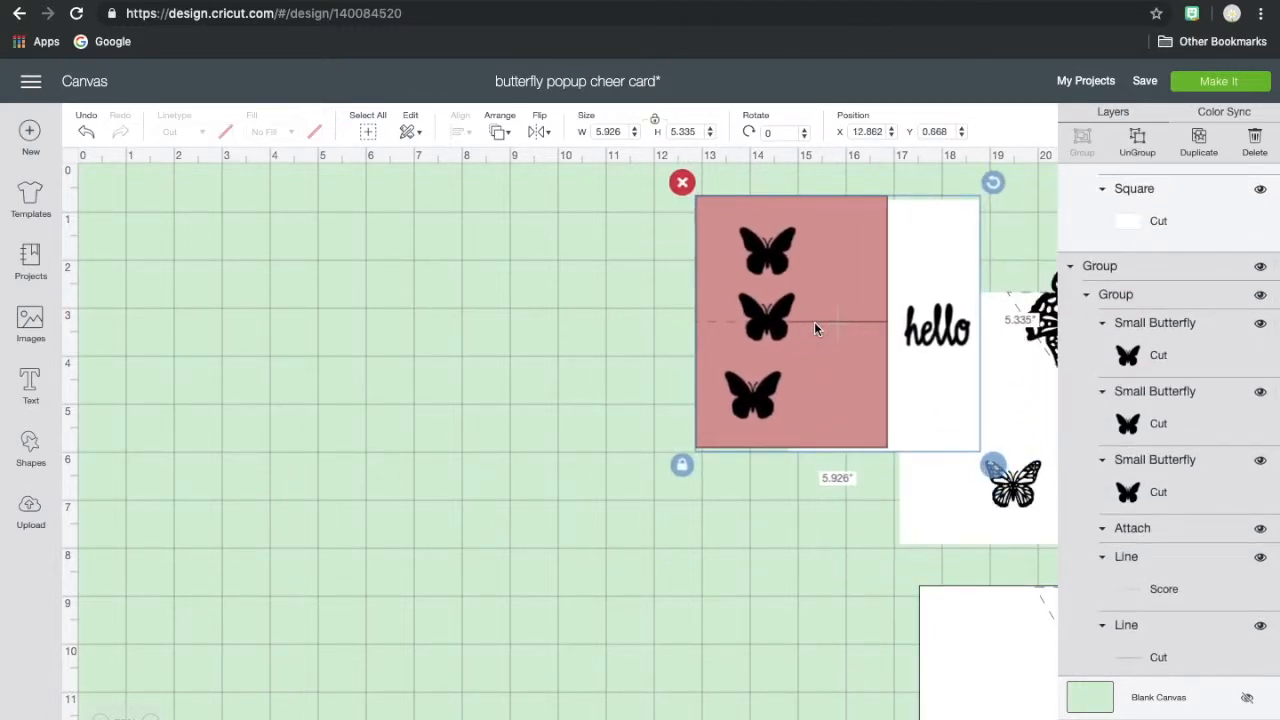
left_click_drag(709, 274, 792, 287)
- Add a square shape and place it on the empty canvas at about X 4.8, Y 1.6
left_click(33, 466)
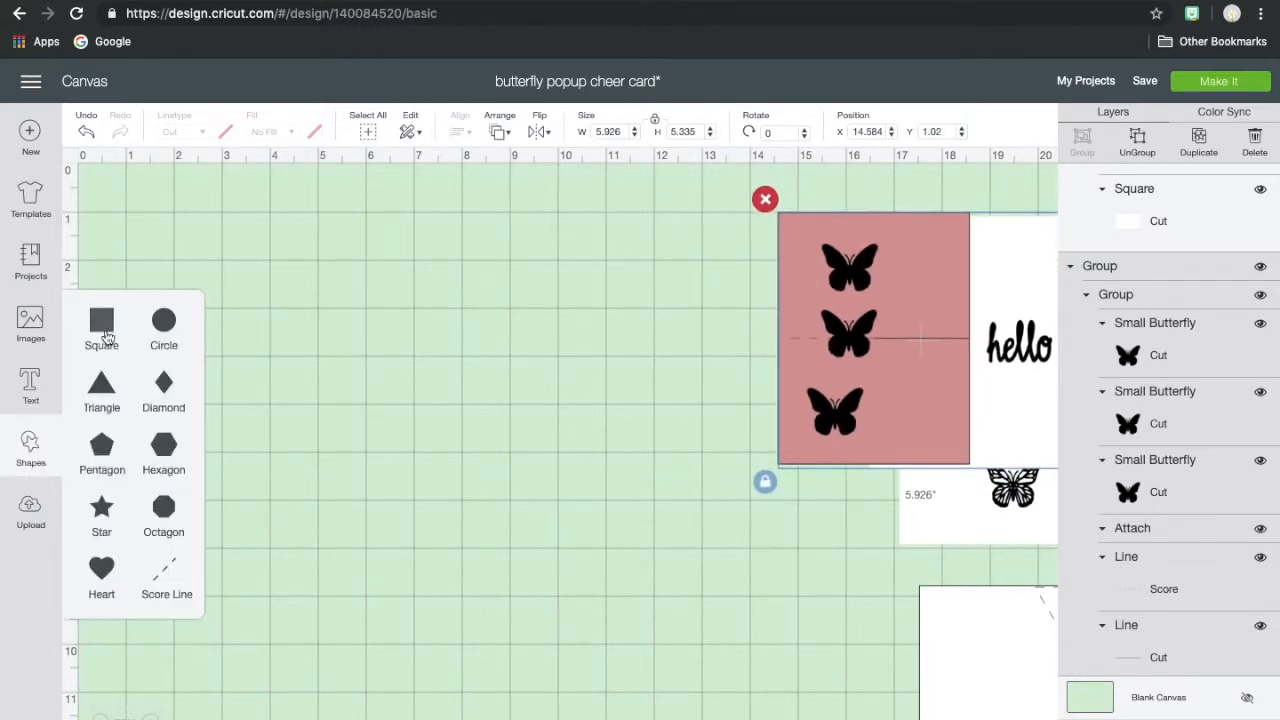
left_click(101, 325)
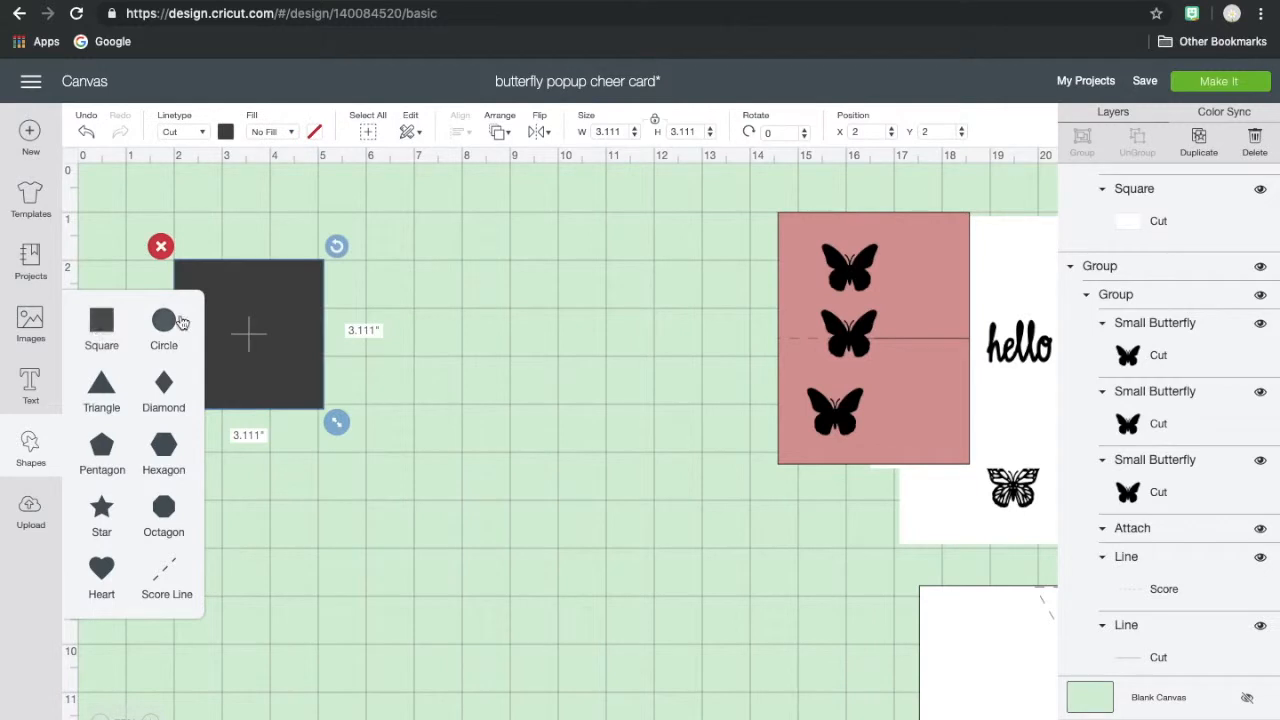
left_click(285, 294)
left_click_drag(285, 294, 419, 272)
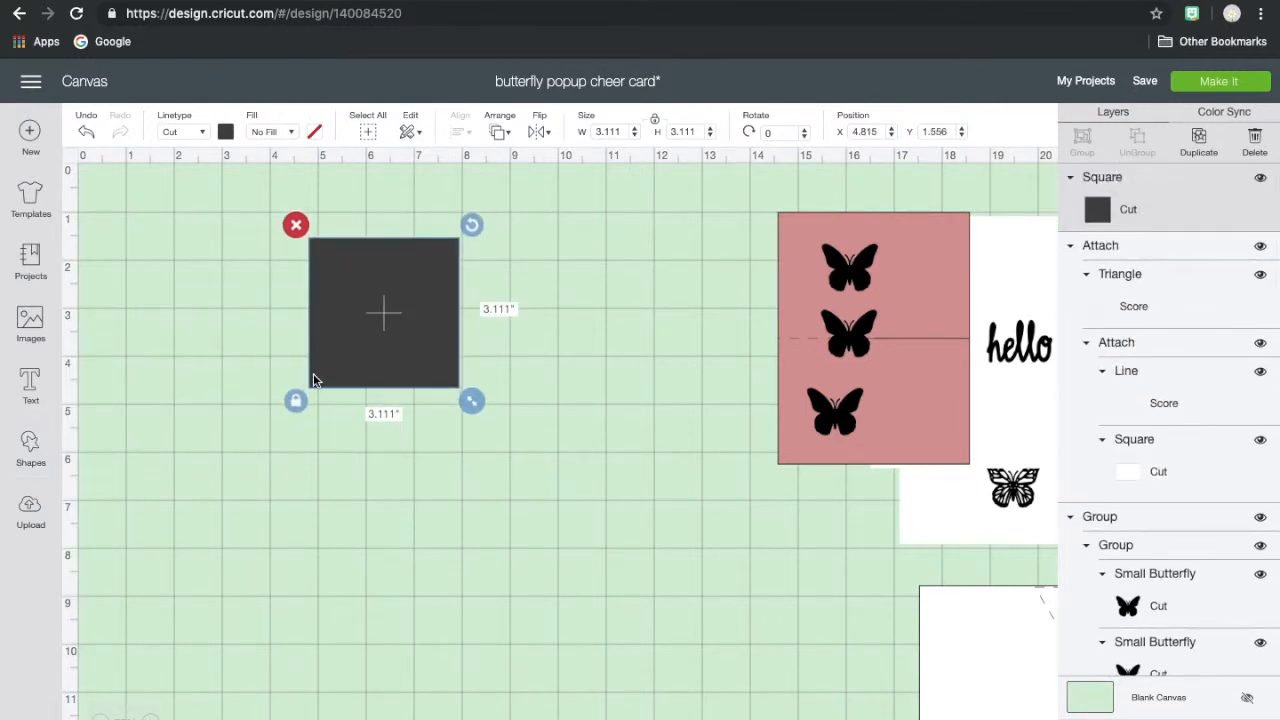
- Ungroup the pink insert from the hello panel, move it to about X 12.5, Y 2.7, and ungroup its butterflies
left_click(896, 272)
left_click(1137, 140)
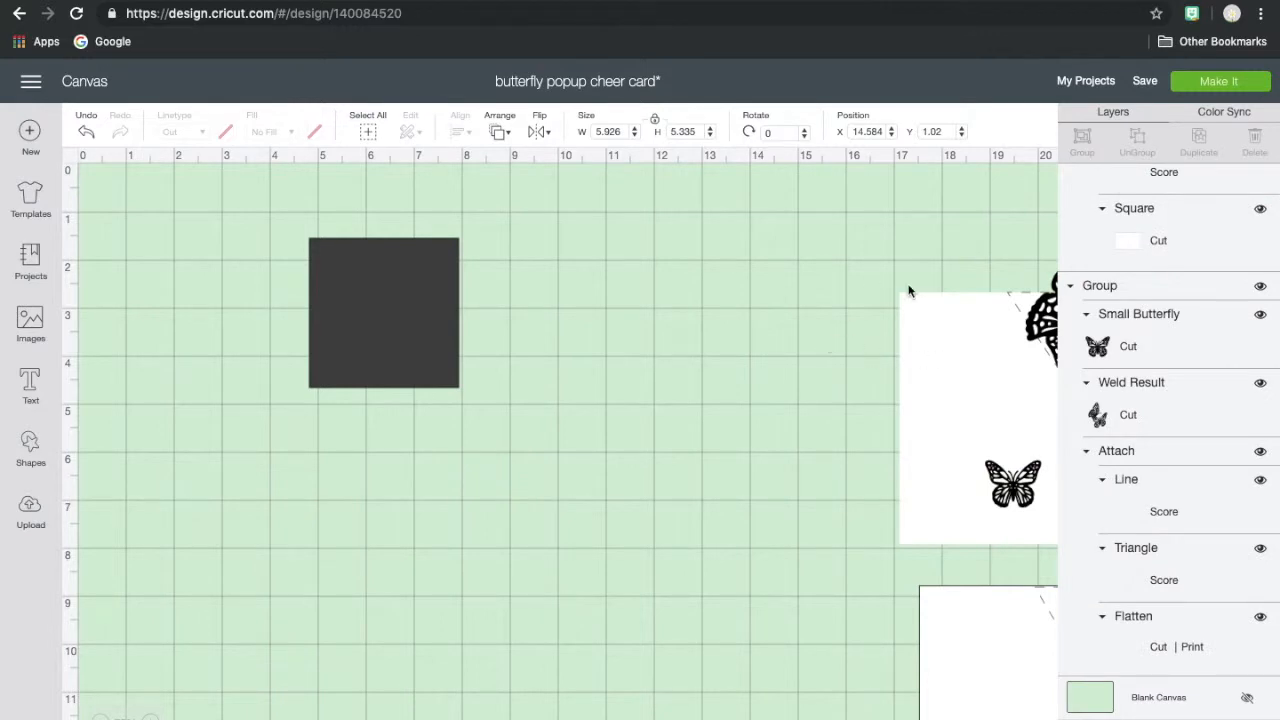
left_click_drag(900, 295, 797, 363)
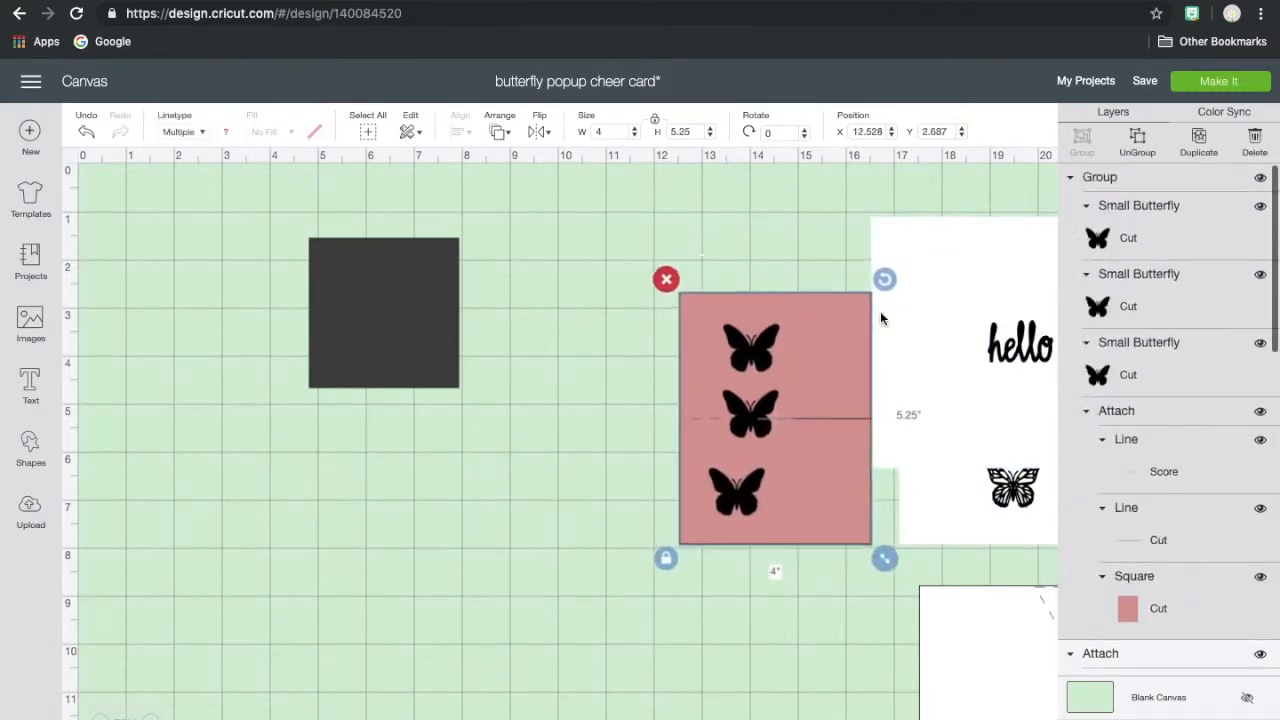
left_click(1137, 140)
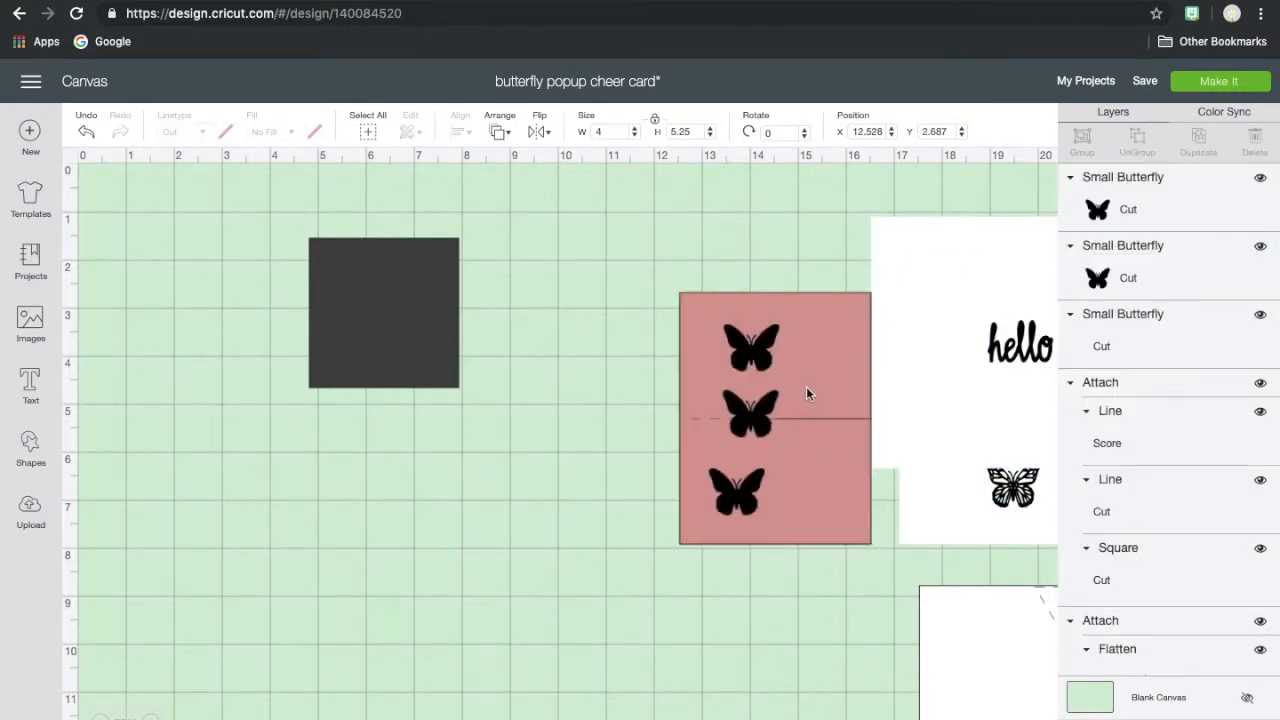
- Group the three small butterflies away from the pink mat, and place the bare mat at about X 9.7, Y 1.3
left_click_drag(809, 371, 604, 317)
left_click_drag(717, 292, 769, 557)
left_click_drag(739, 489, 908, 447)
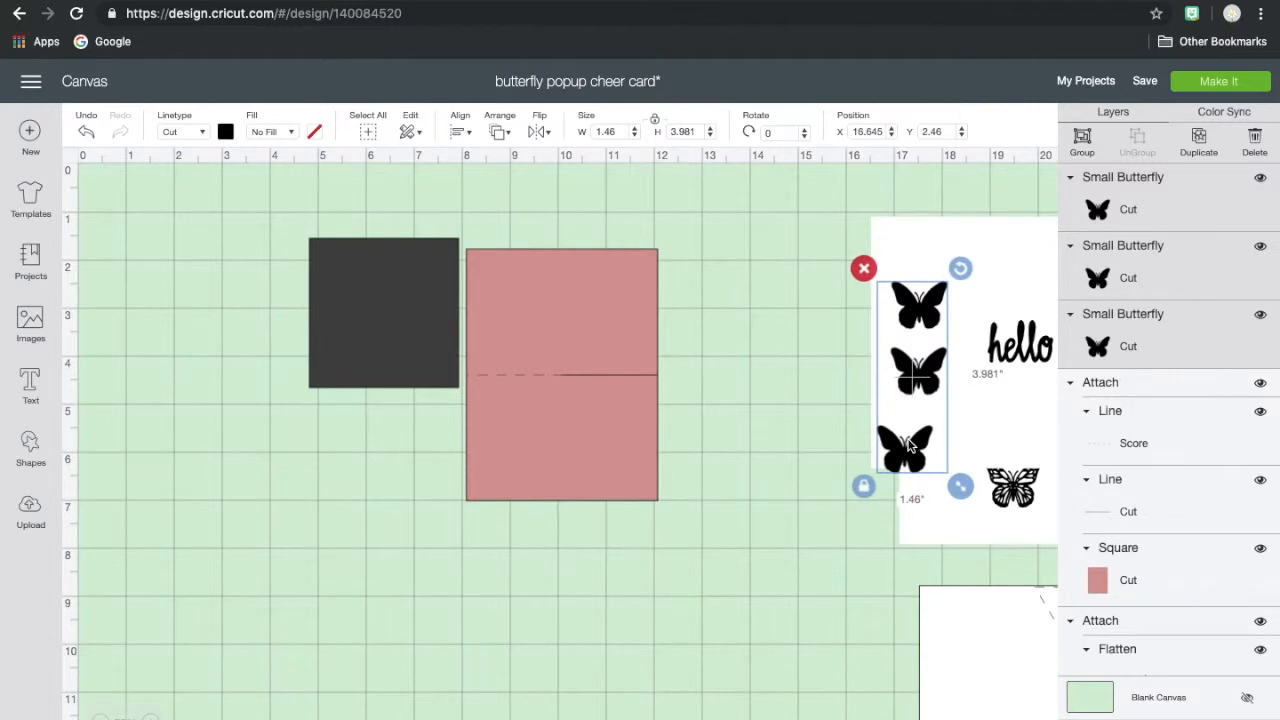
left_click(1085, 150)
left_click_drag(534, 383, 614, 364)
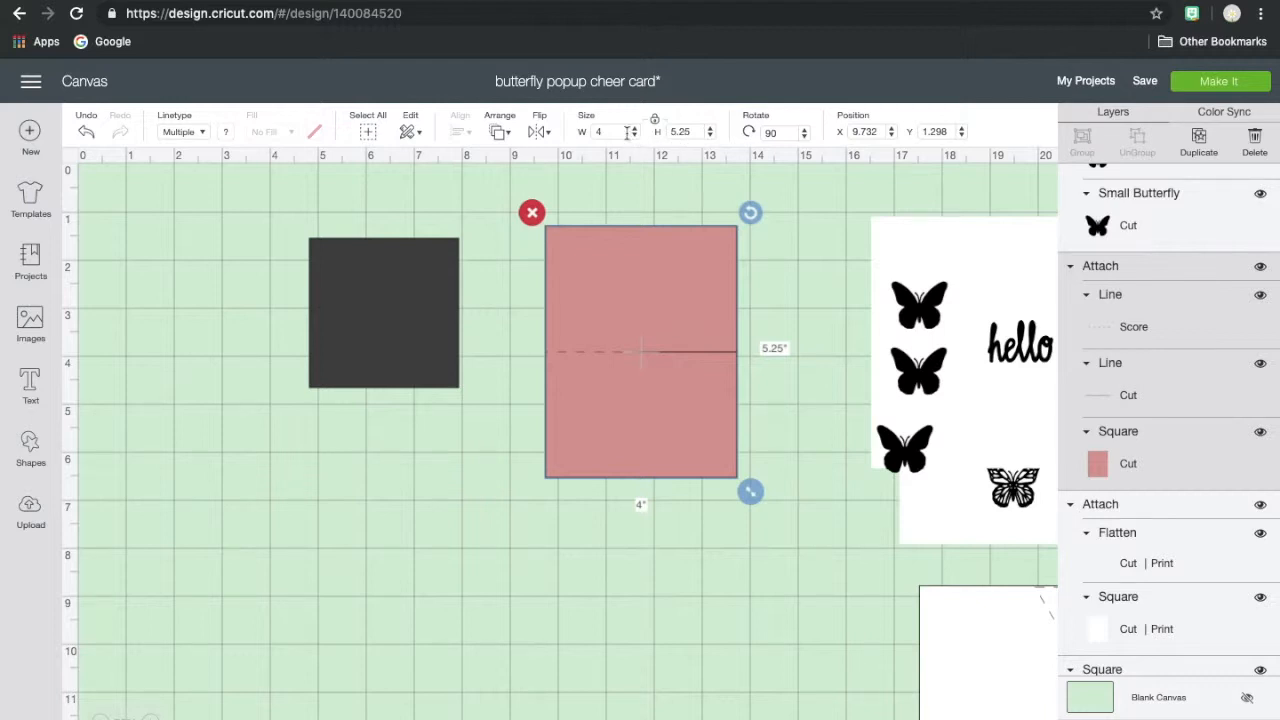
- Unlock the dark square's proportions and resize it to 4 inches wide by 5.5 inches high
left_click(452, 288)
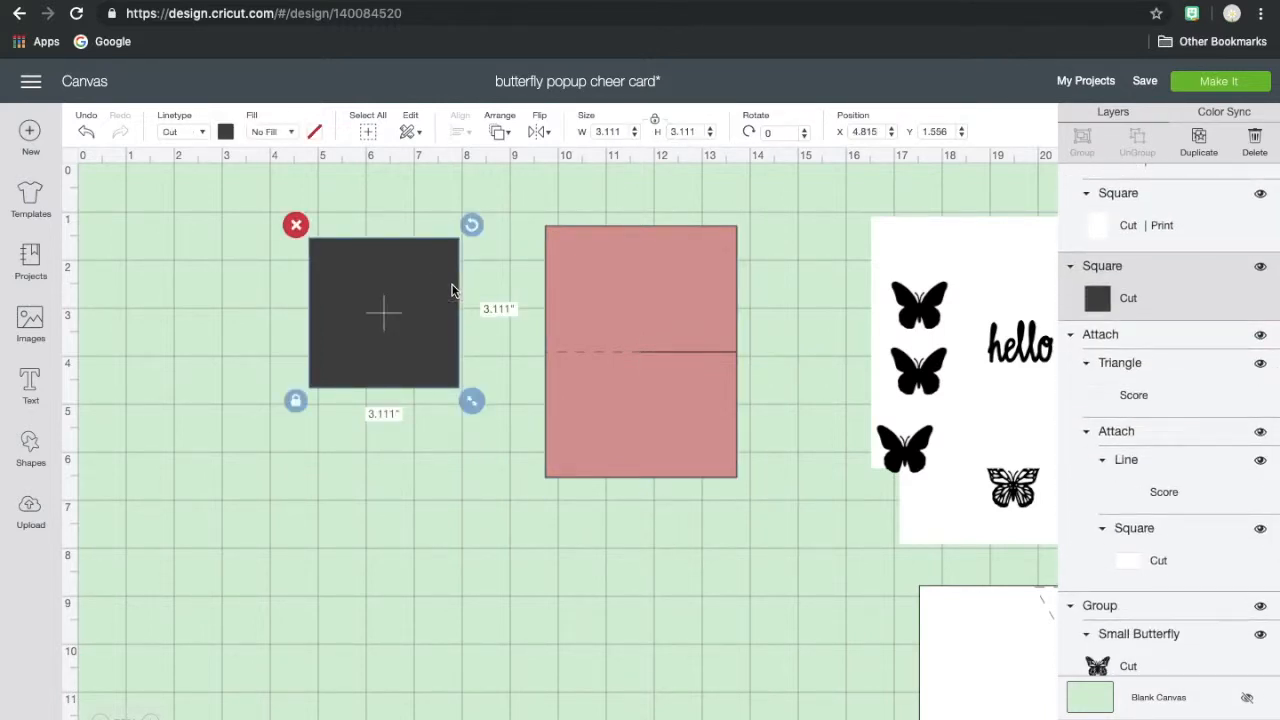
left_click(654, 120)
double_click(610, 131)
type("4")
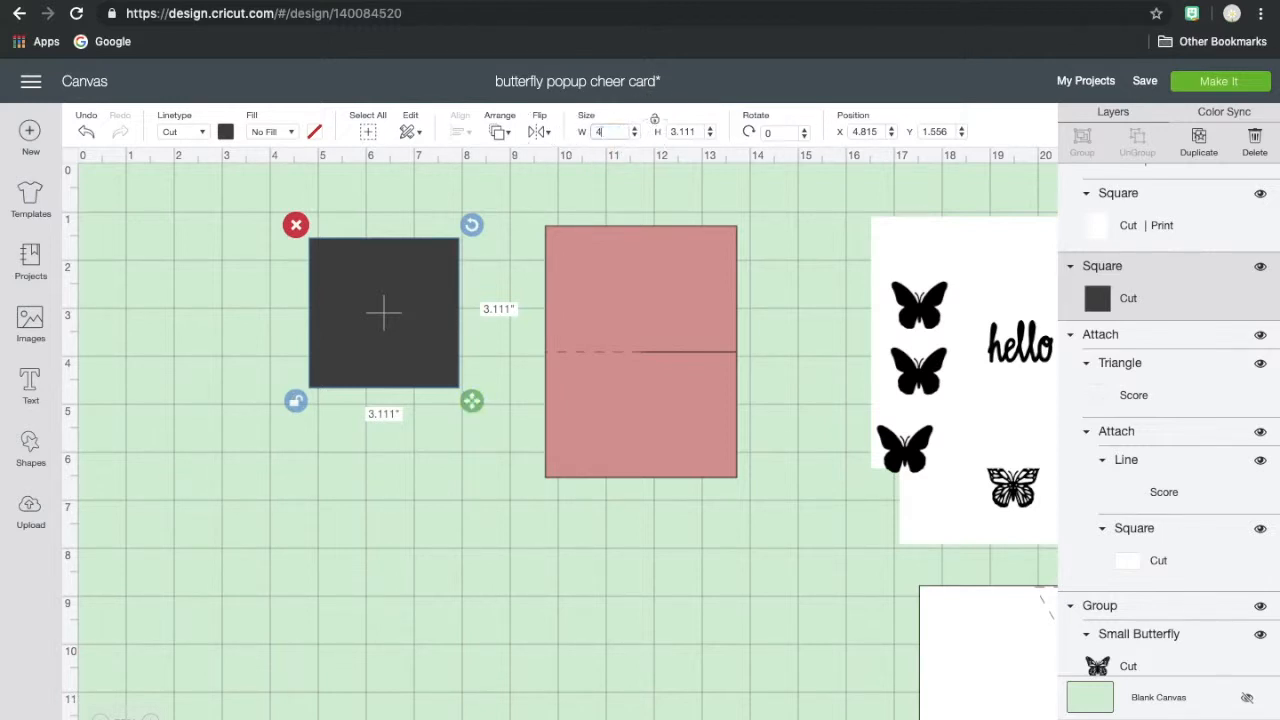
left_click(701, 132)
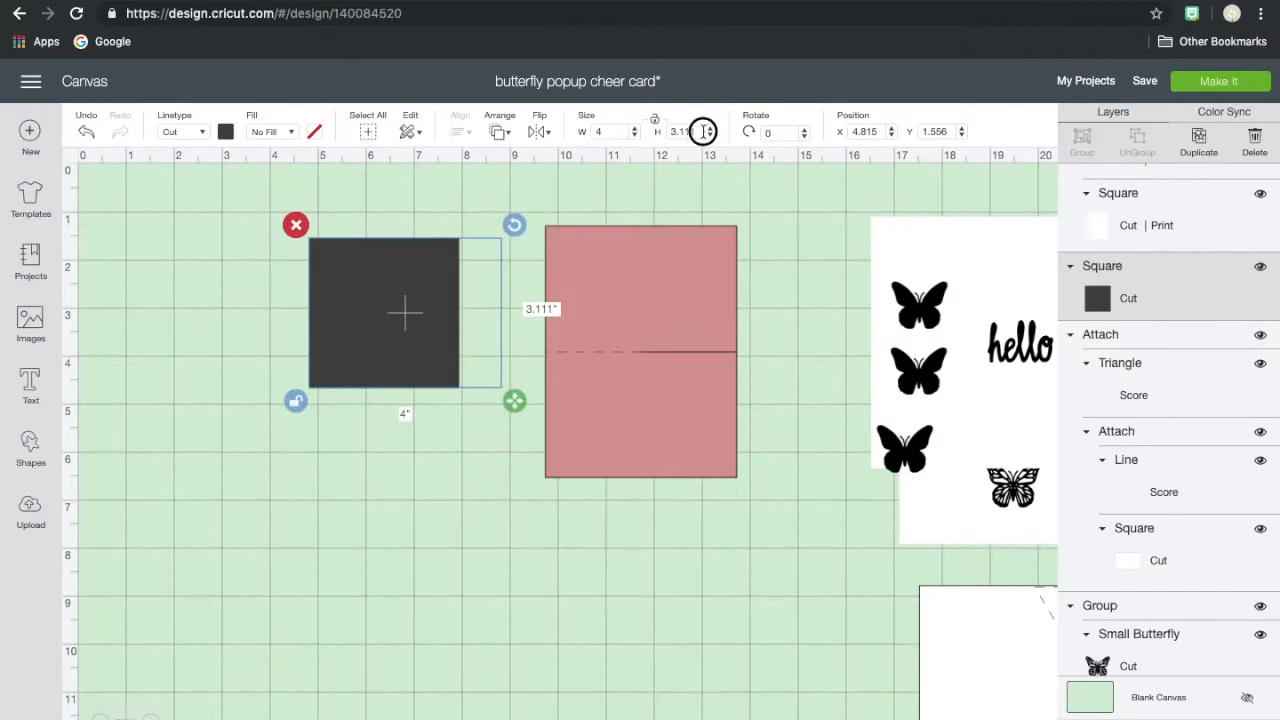
double_click(701, 132)
type("5.5")
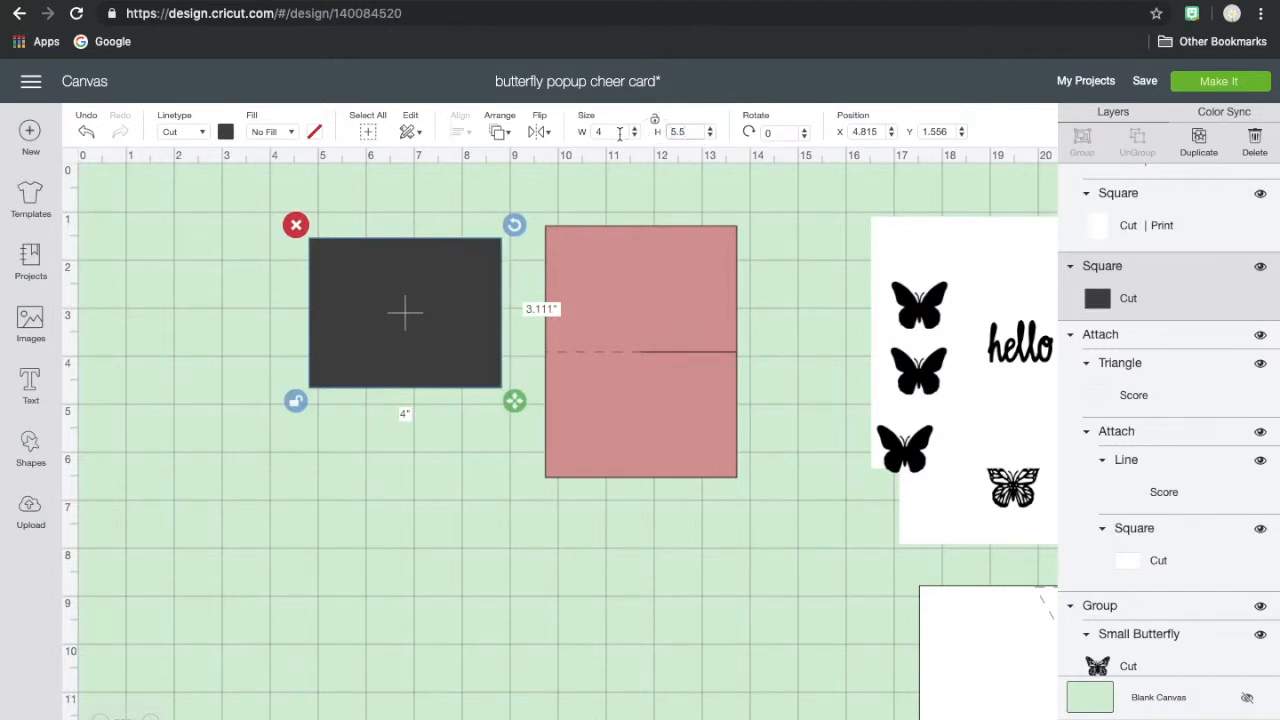
left_click(620, 133)
- Move the dark rectangle to about X 4.8, Y 1.2 and change its material color to bright blue
left_click_drag(409, 309, 406, 294)
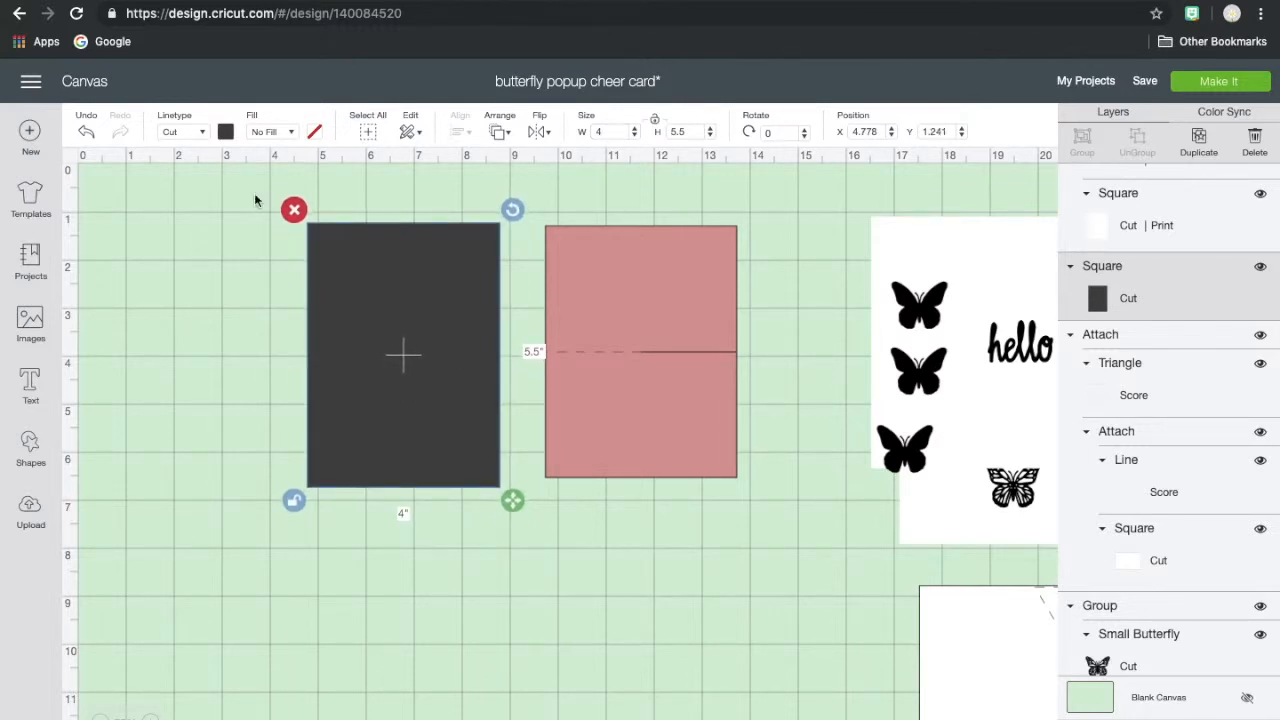
left_click(226, 132)
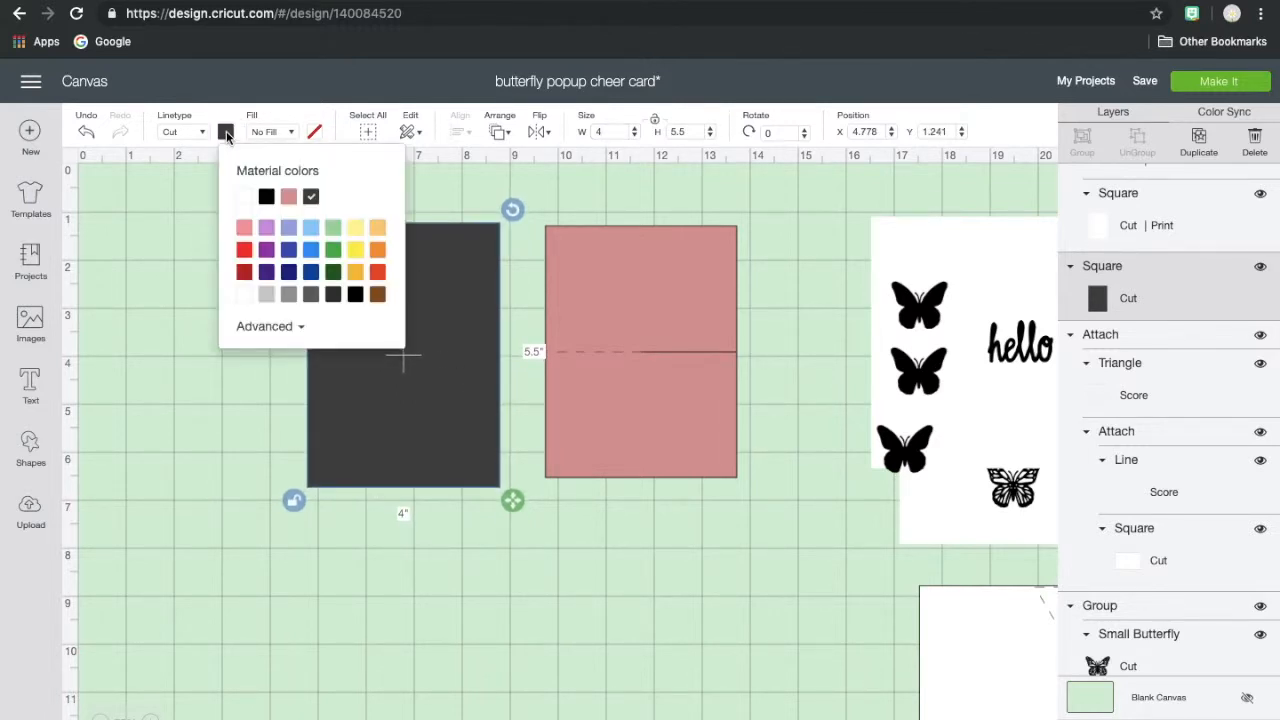
left_click(311, 249)
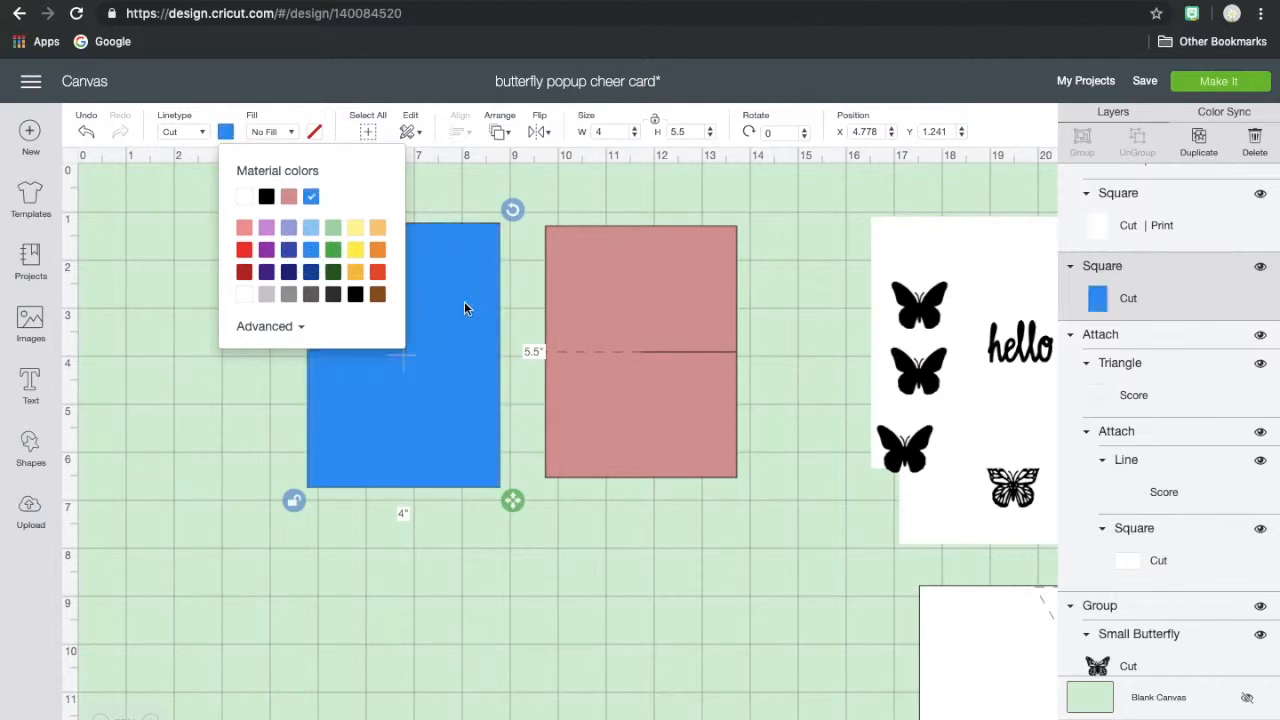
left_click(459, 275)
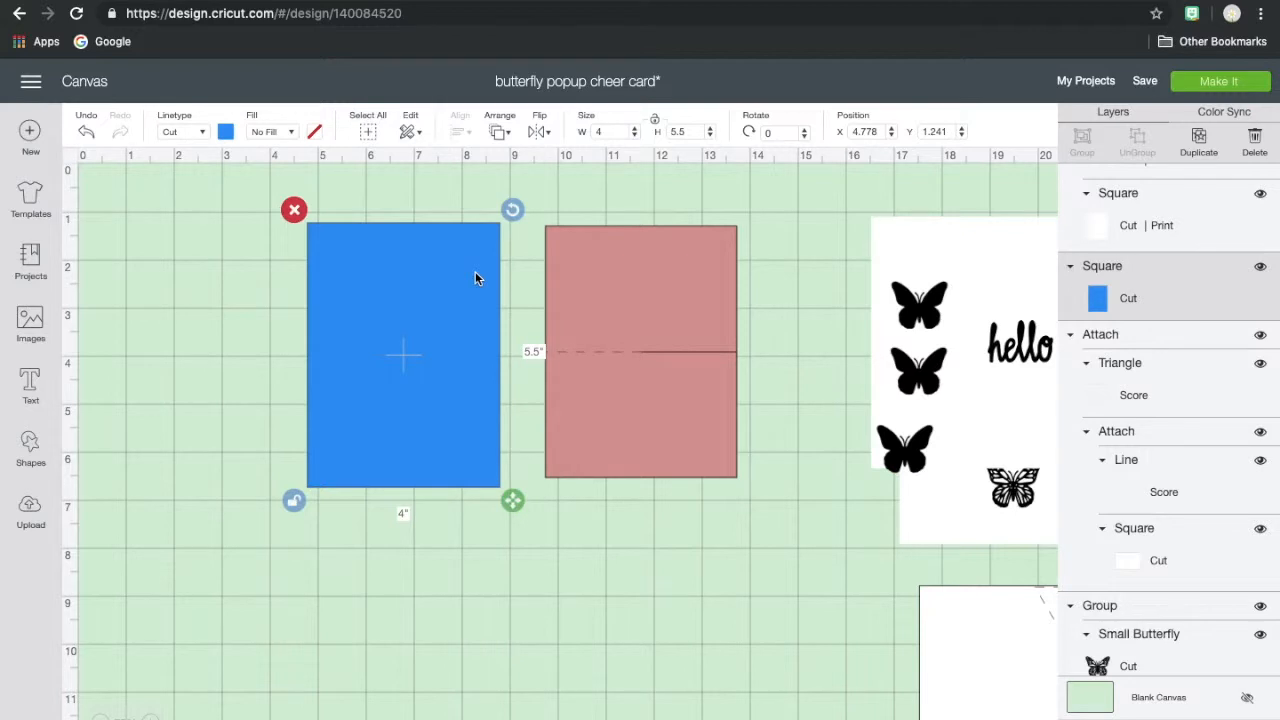
- Move the pink mat farther from the blue rectangle, to about X 10.9, Y 1.6
left_click(706, 249)
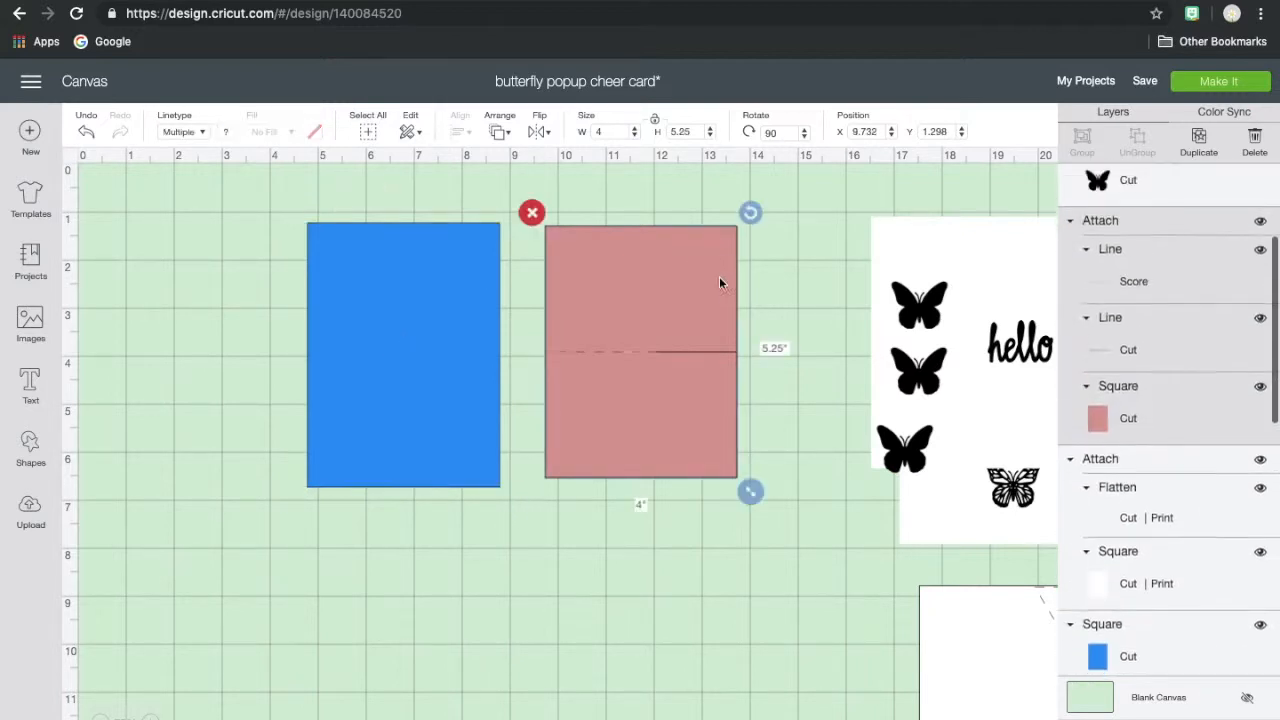
left_click(587, 268)
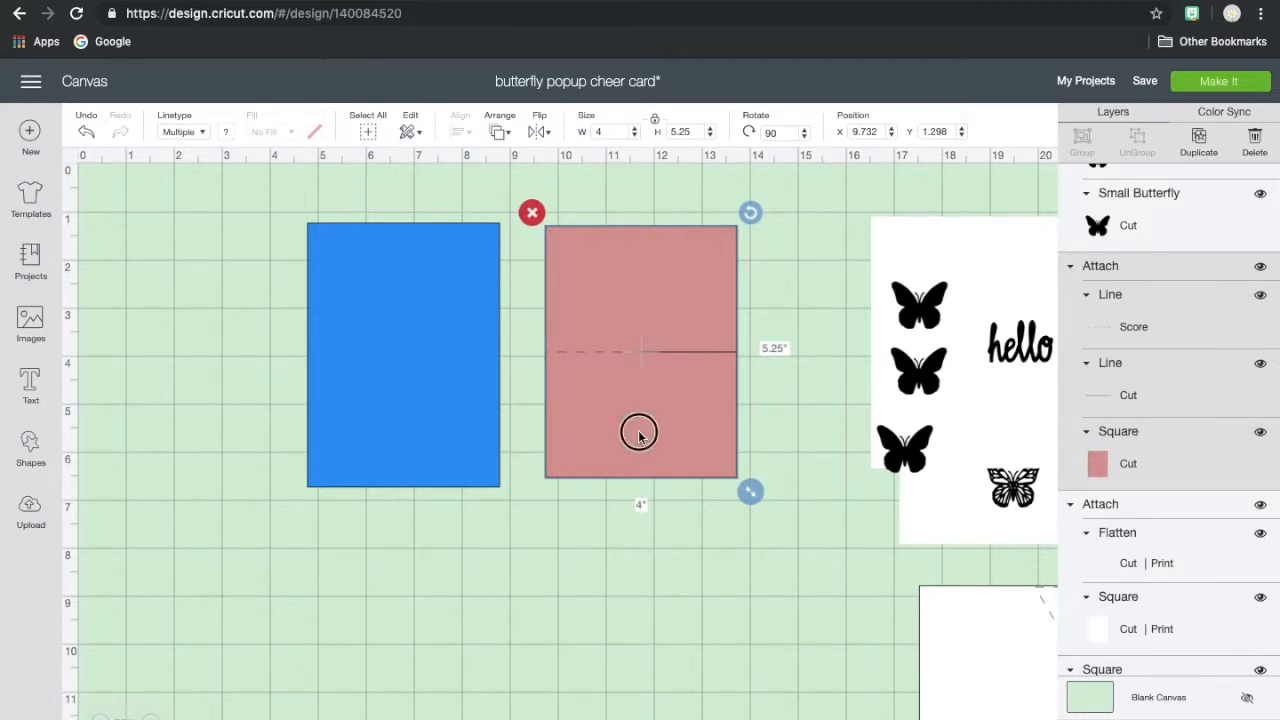
left_click_drag(640, 437, 694, 446)
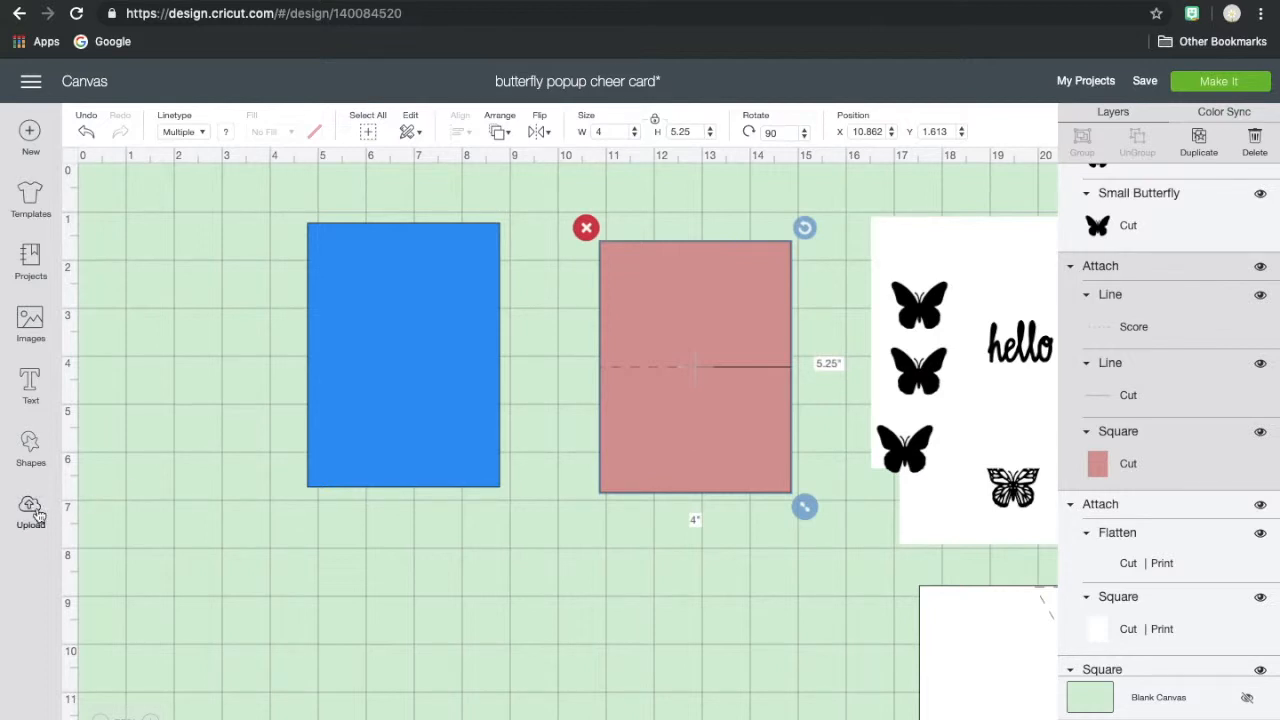
- Add a score line, rotated to horizontal, across the middle of the blue rectangle so that it ends at the right edge
left_click(38, 445)
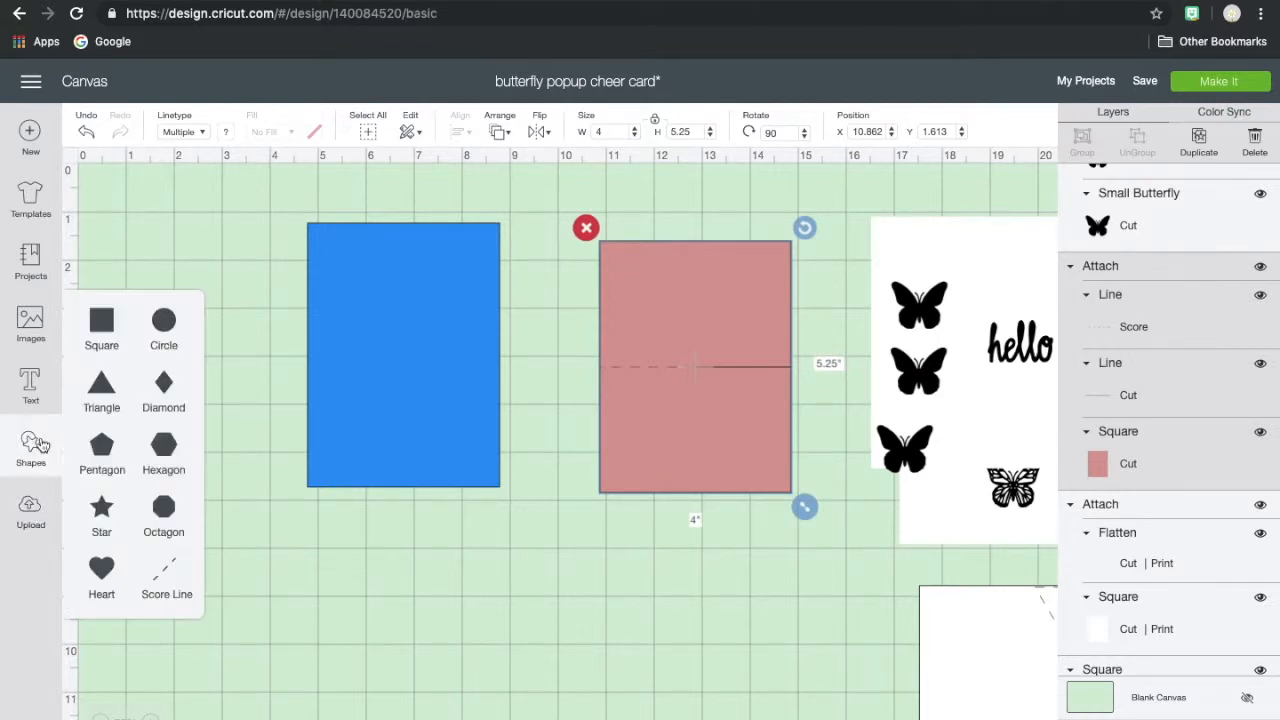
left_click(162, 585)
left_click(264, 432)
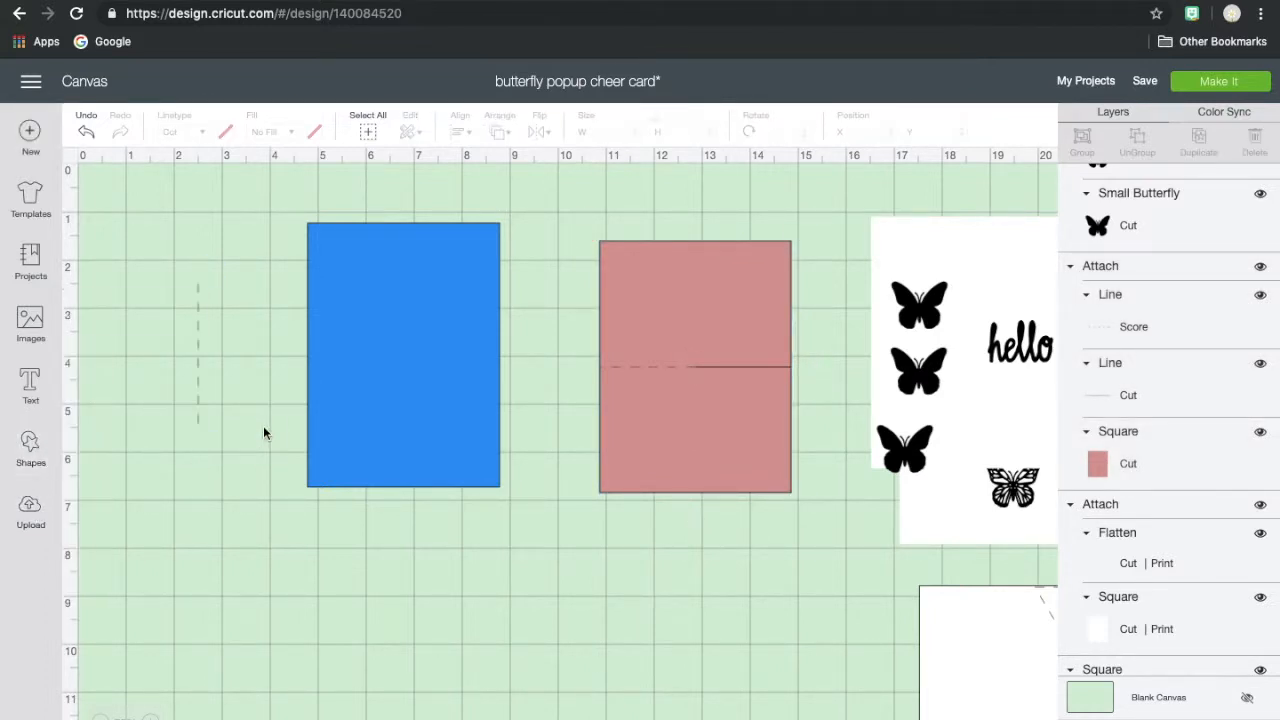
left_click(199, 320)
left_click_drag(210, 268, 269, 370)
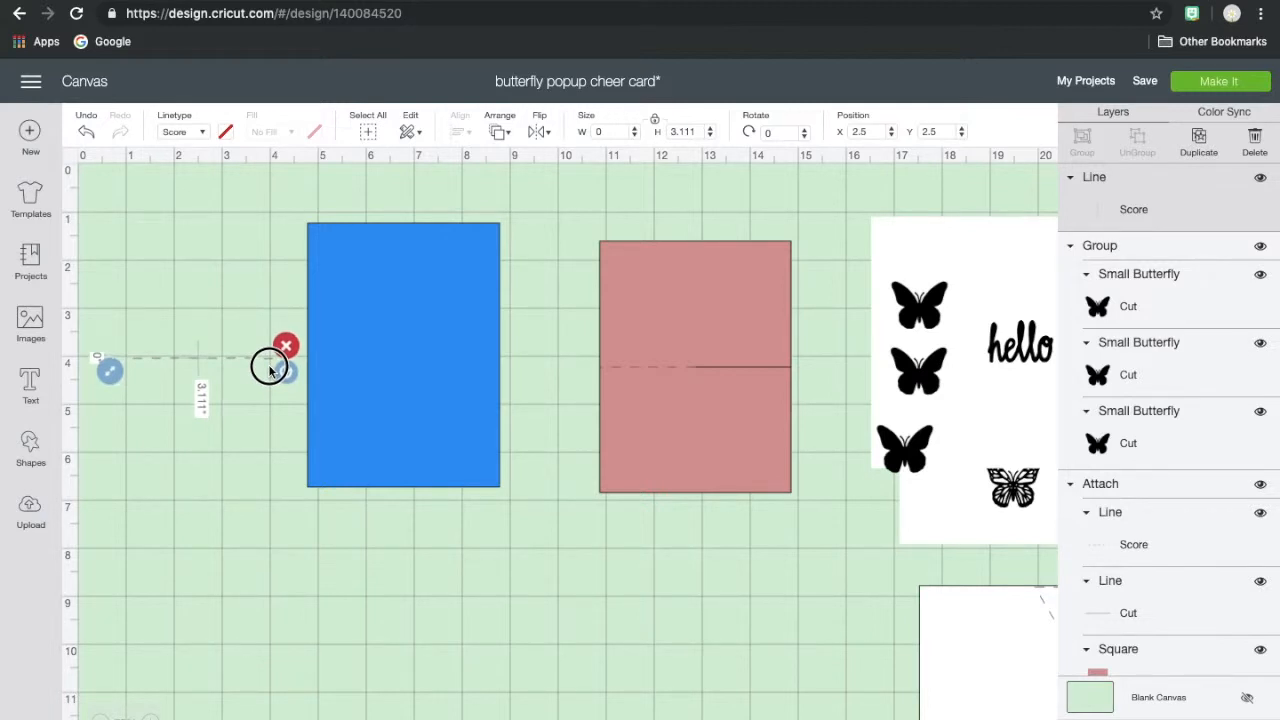
left_click_drag(269, 370, 434, 362)
mouse_move(425, 449)
left_mouse_down()
mouse_move(530, 467)
mouse_move(437, 463)
left_mouse_up()
- Set the blue rectangle's height to 5.25 inches, keeping it 4 inches wide, to match the pink mat
left_click(698, 261)
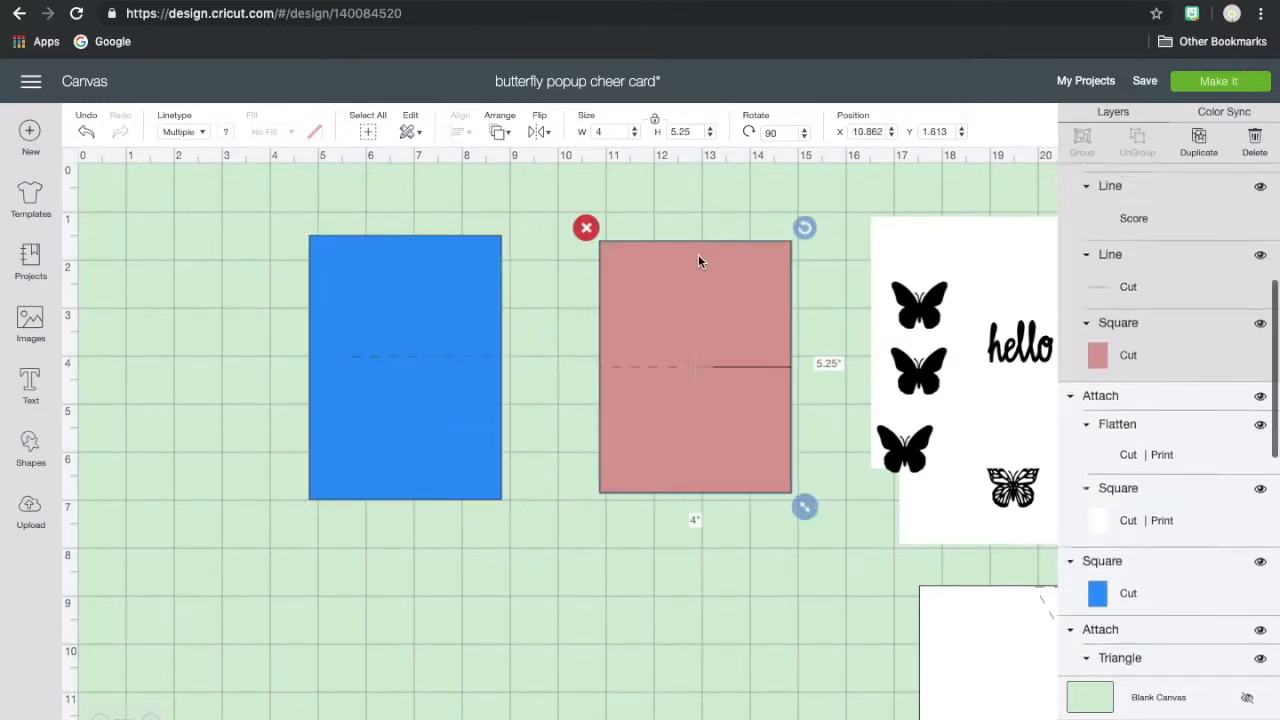
left_click(437, 274)
left_click(684, 133)
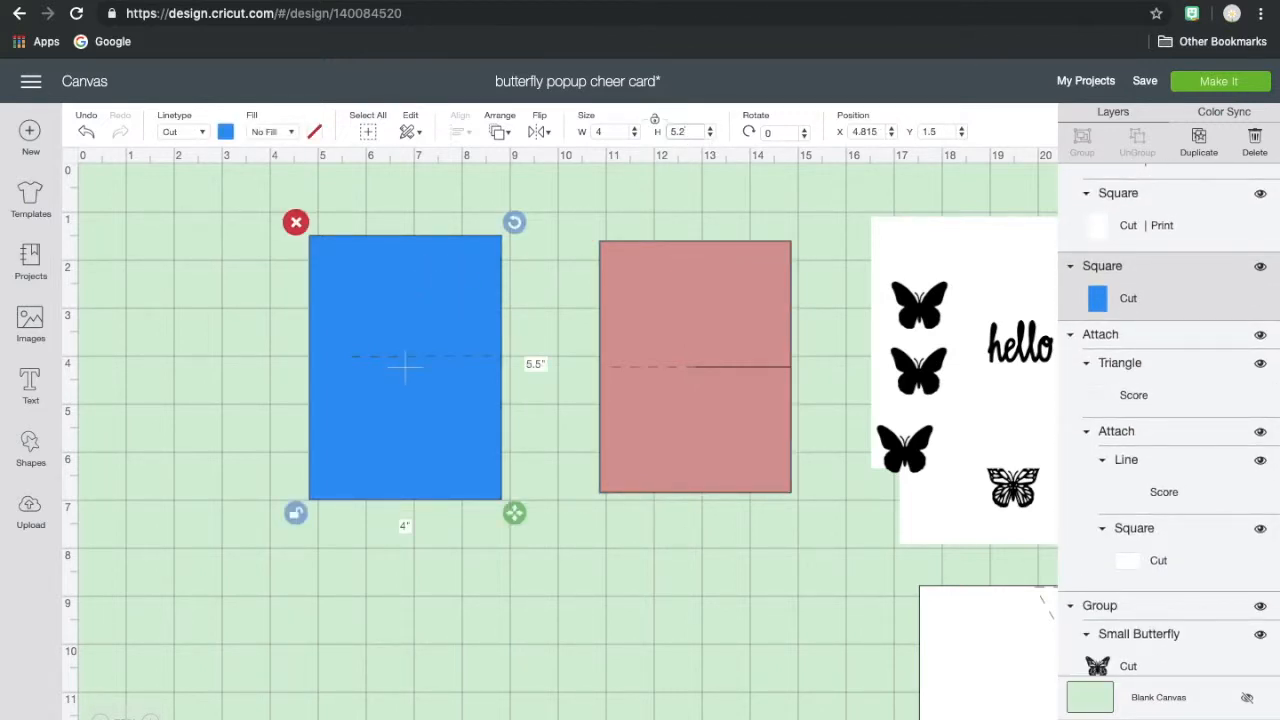
left_click(620, 133)
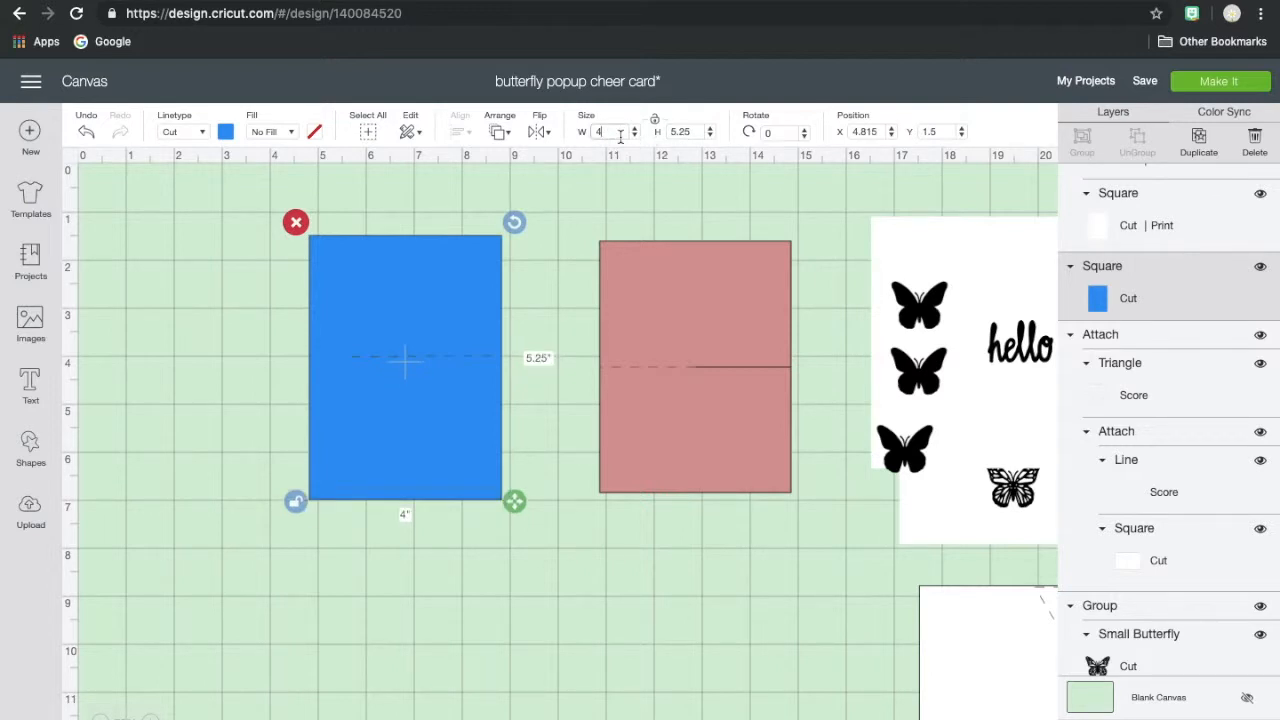
- Move the blue rectangle beside the pink mat, to about X 6.8, Y 1.6, and place the score line across its middle
left_click_drag(400, 428, 488, 429)
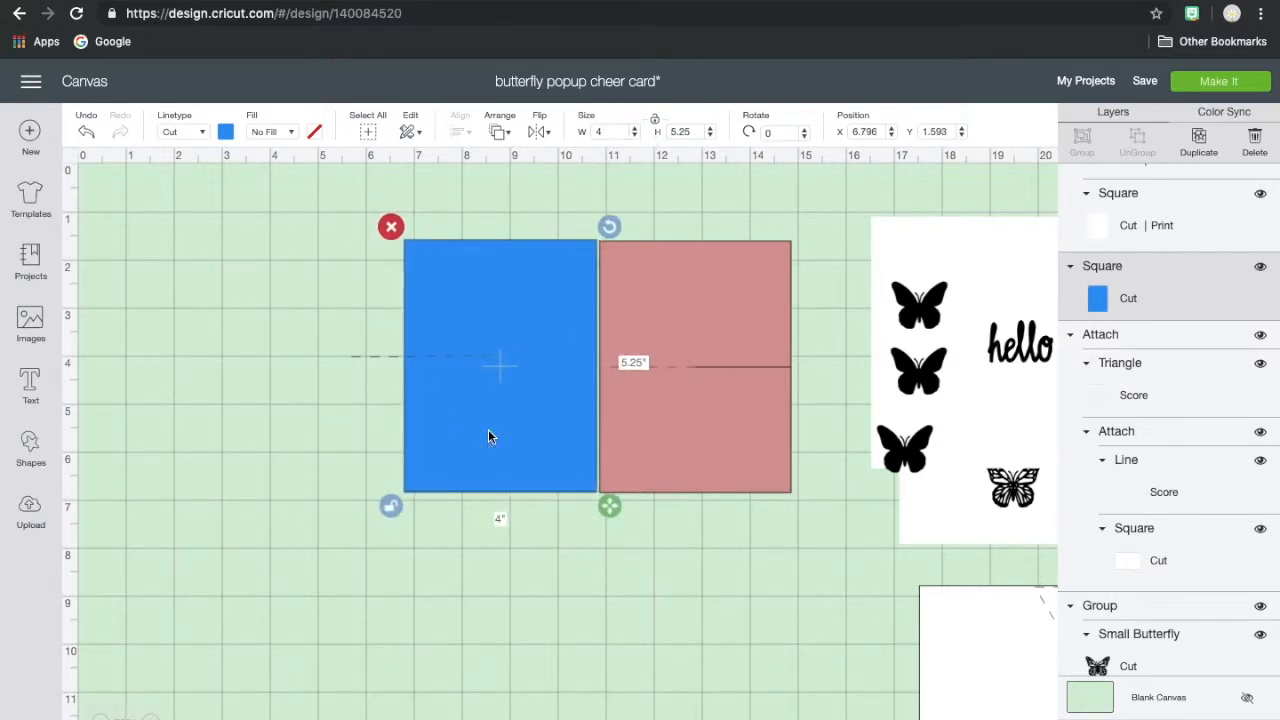
left_click(389, 357)
left_click_drag(389, 357, 483, 370)
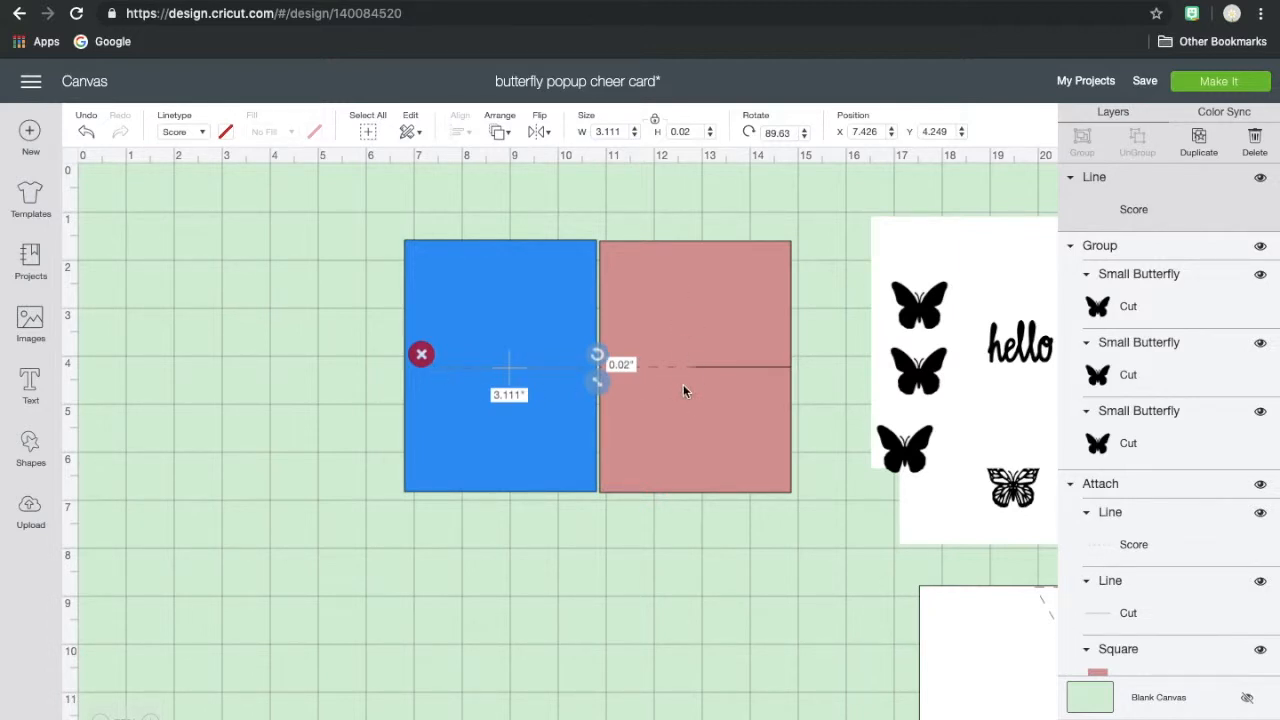
- Shorten the score line to 2 inches and duplicate it so the two lines lie end to end across the blue rectangle
left_click(434, 268)
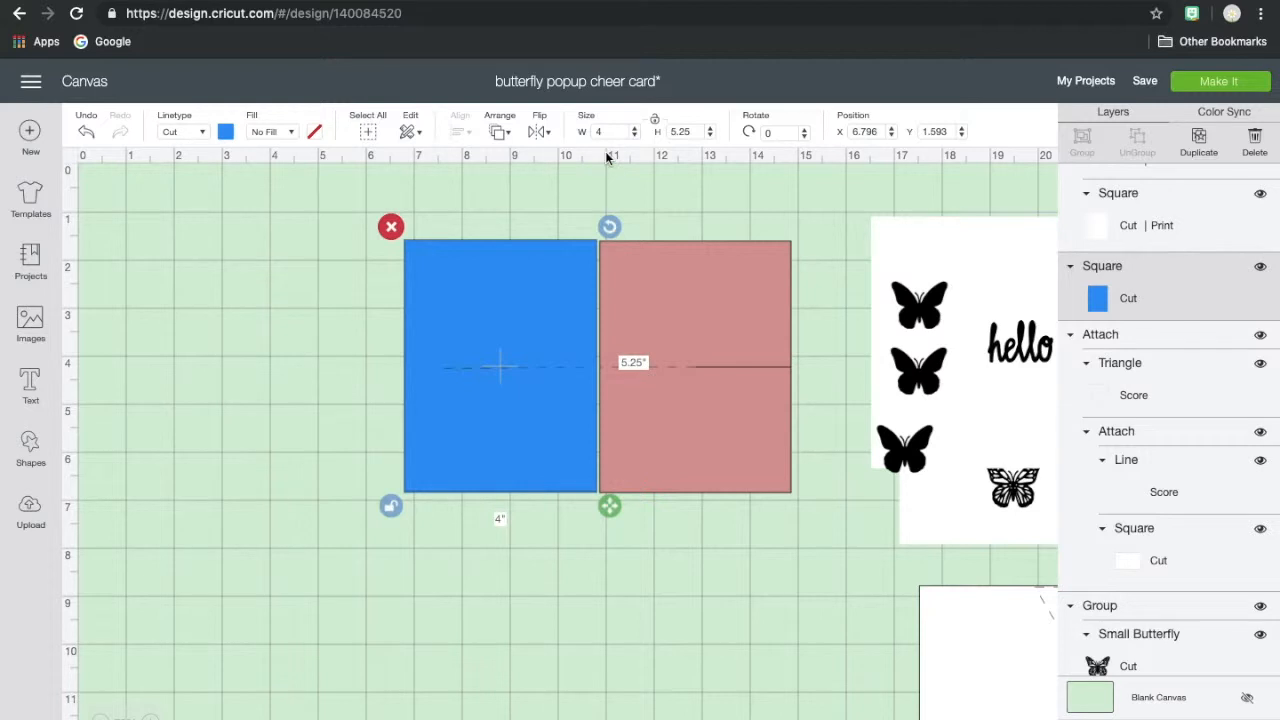
left_click(538, 368)
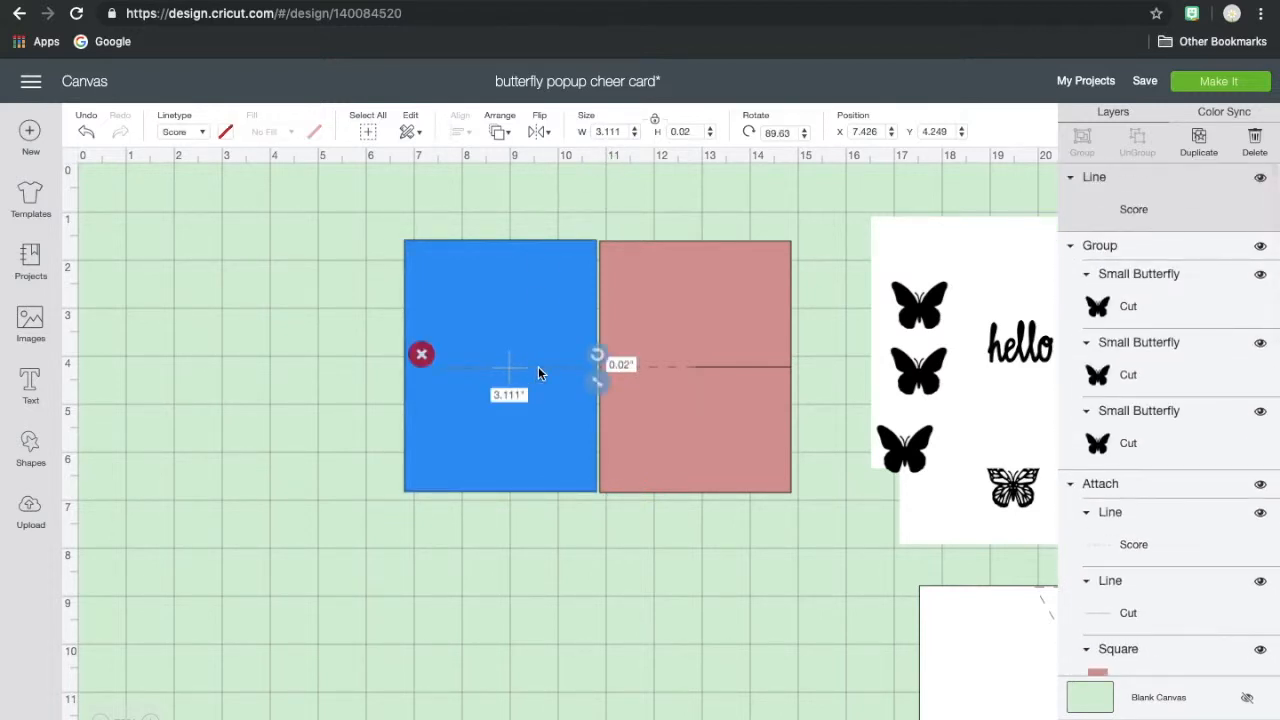
left_click(653, 126)
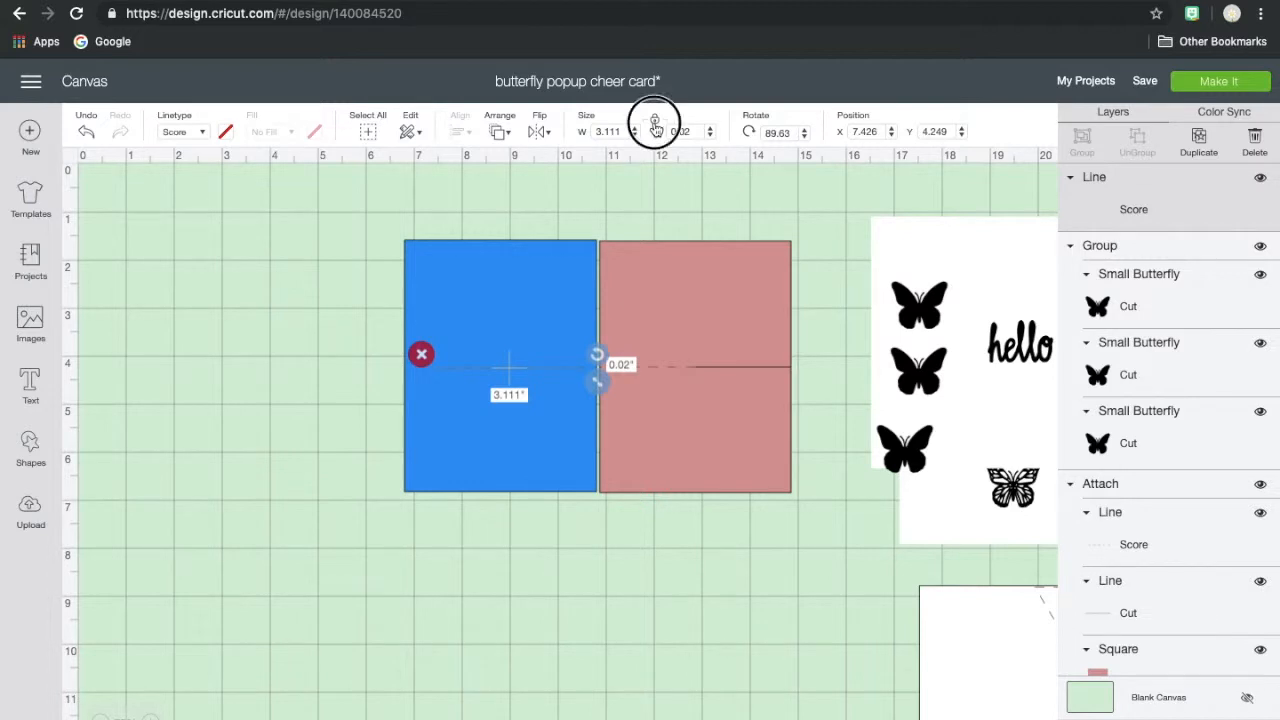
left_click_drag(495, 369, 576, 370)
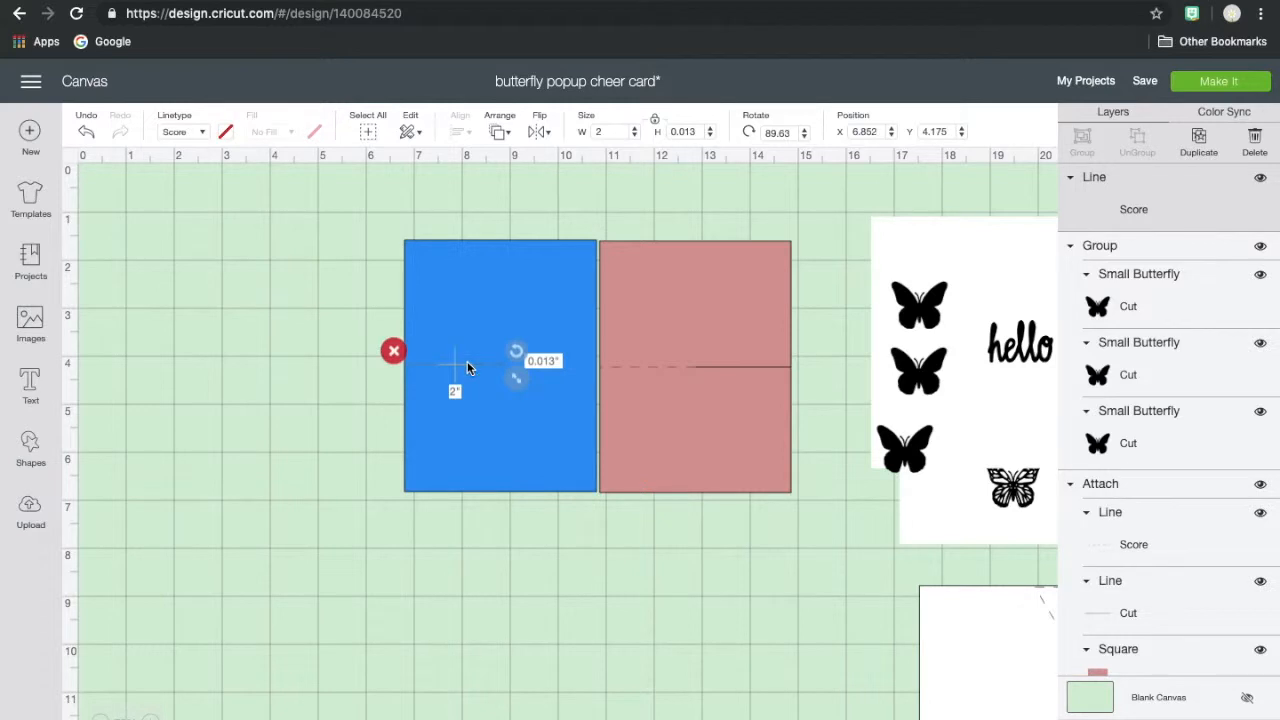
left_click(1198, 140)
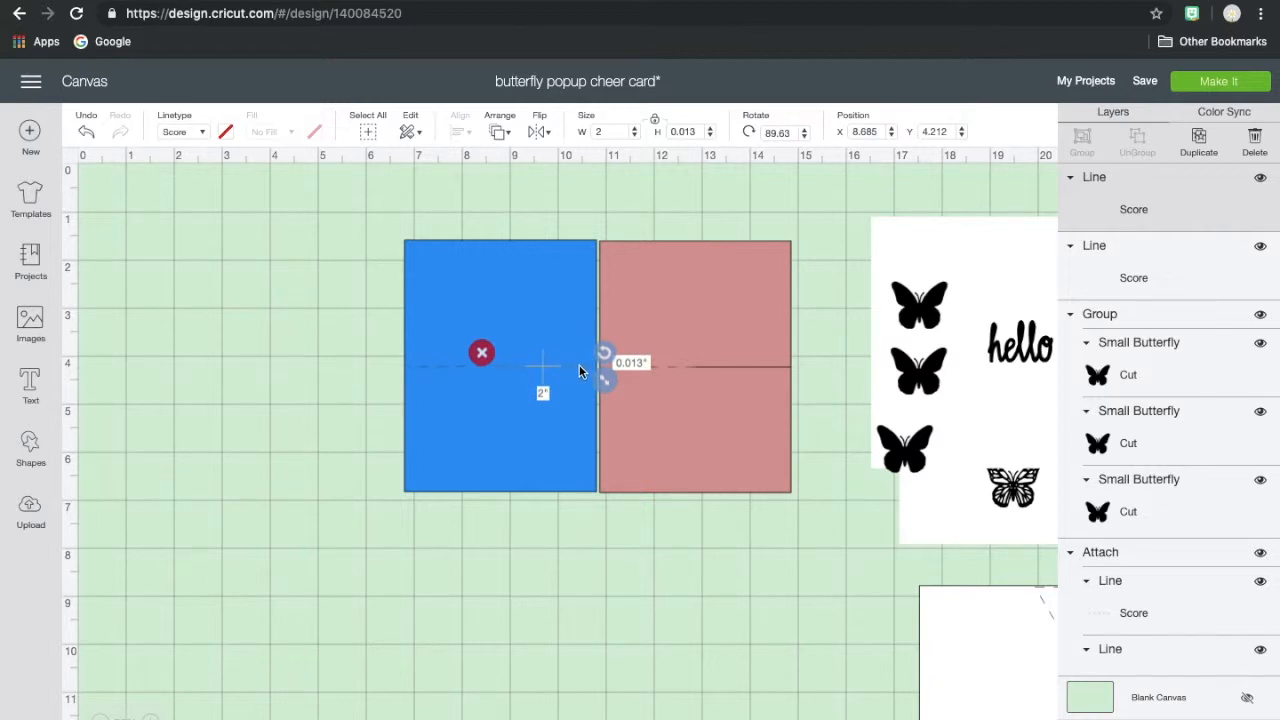
- Change the right-hand line to Cut, move the pink mat clear, and nudge the line to about X 8.8, against the blue rectangle's edge
left_click(204, 134)
left_click(191, 157)
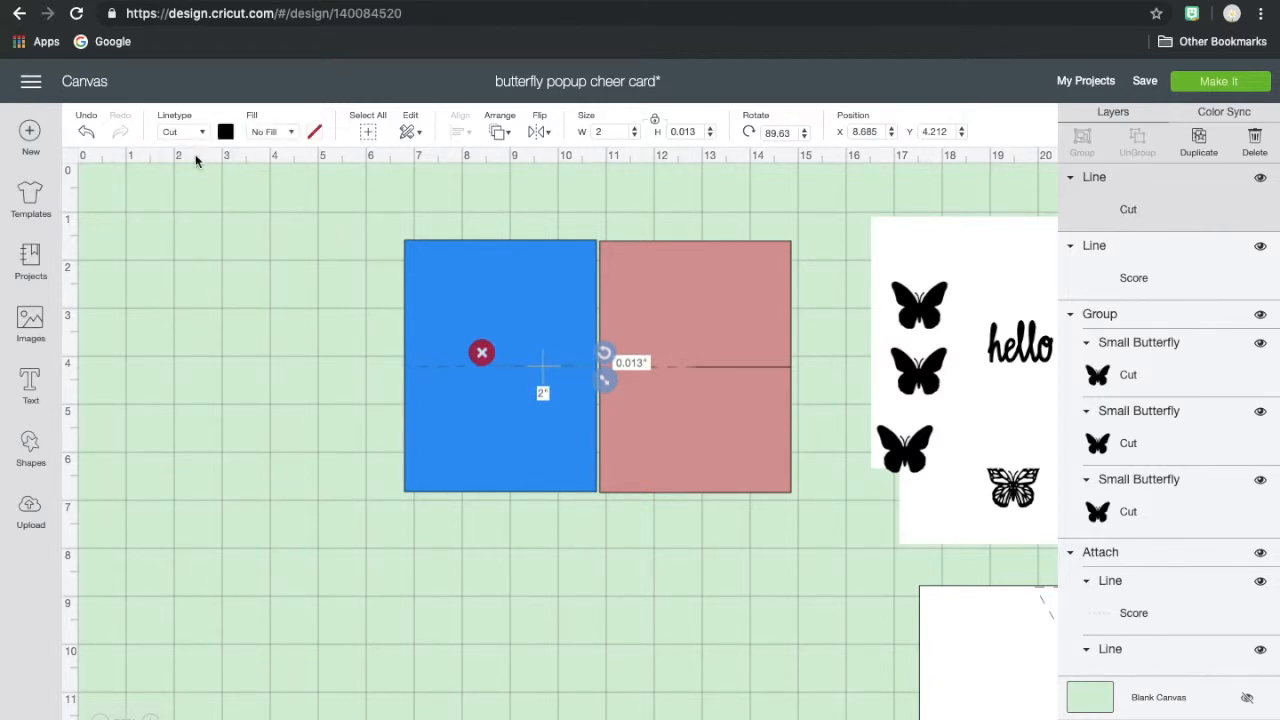
left_click_drag(684, 286, 826, 297)
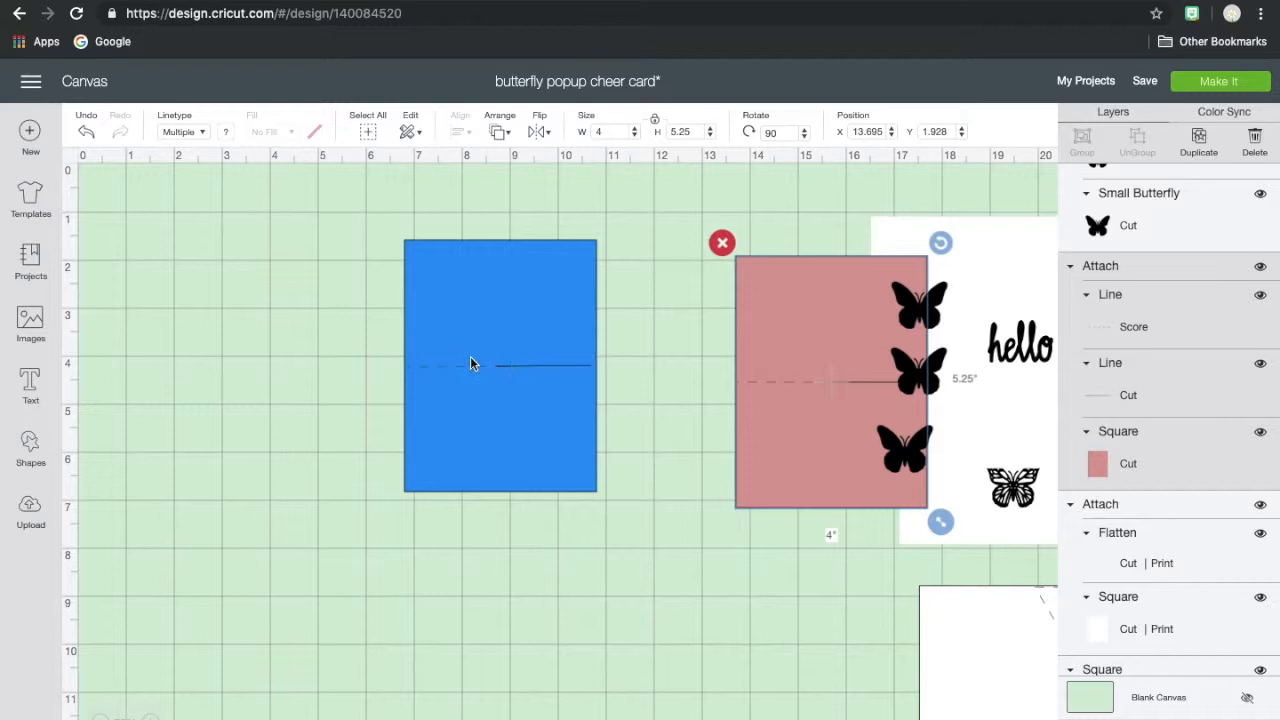
left_click_drag(524, 367, 528, 372)
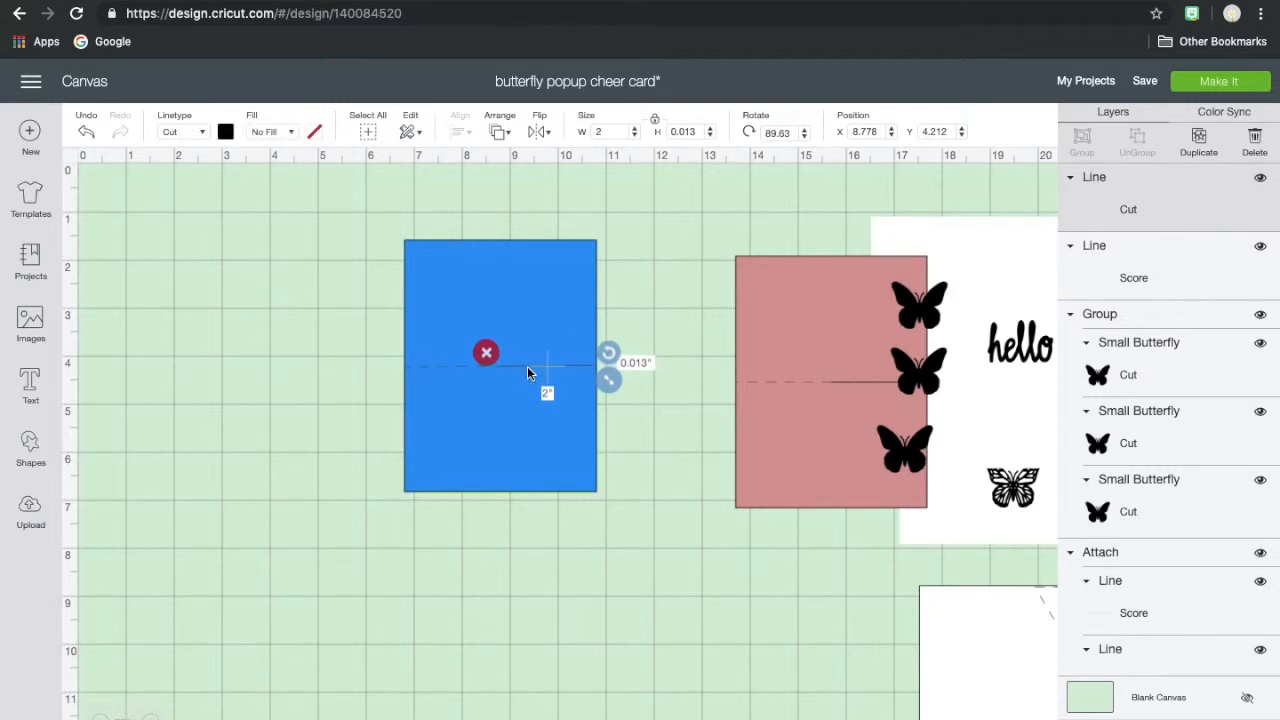
- Select the blue rectangle with its score and cut lines and attach them together
left_click(458, 364)
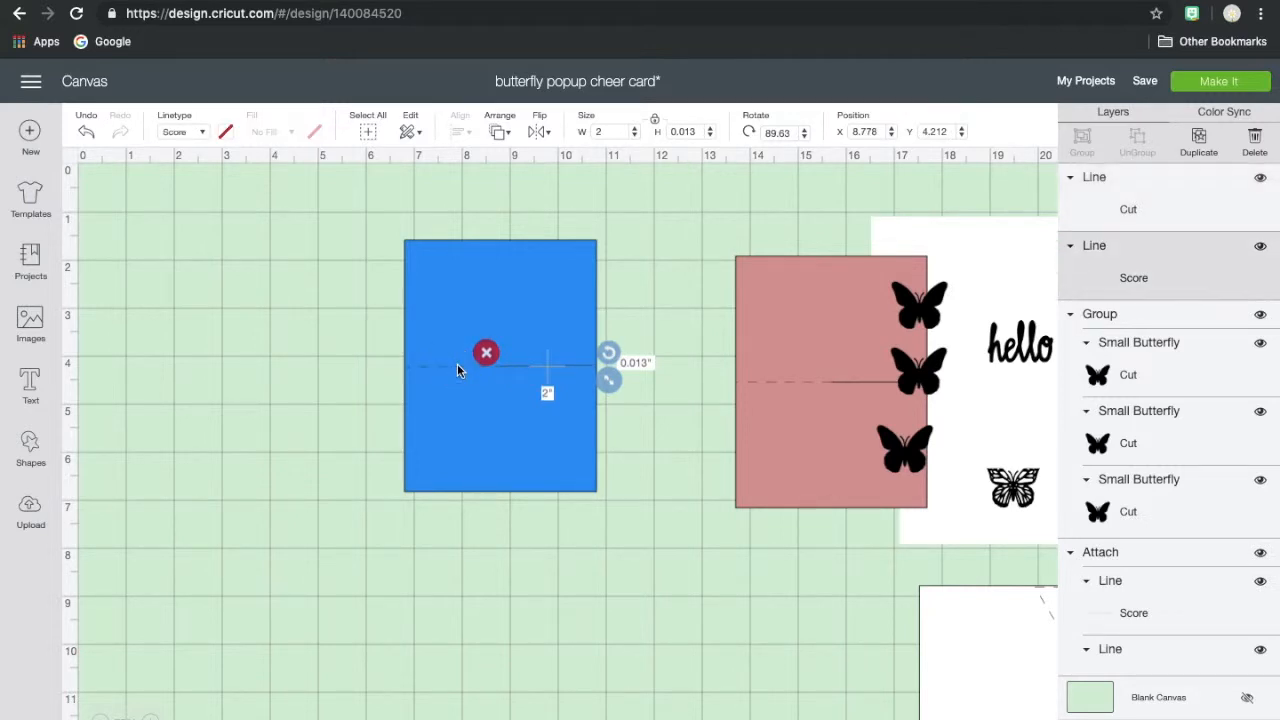
left_click(360, 314)
left_click_drag(366, 222, 622, 547)
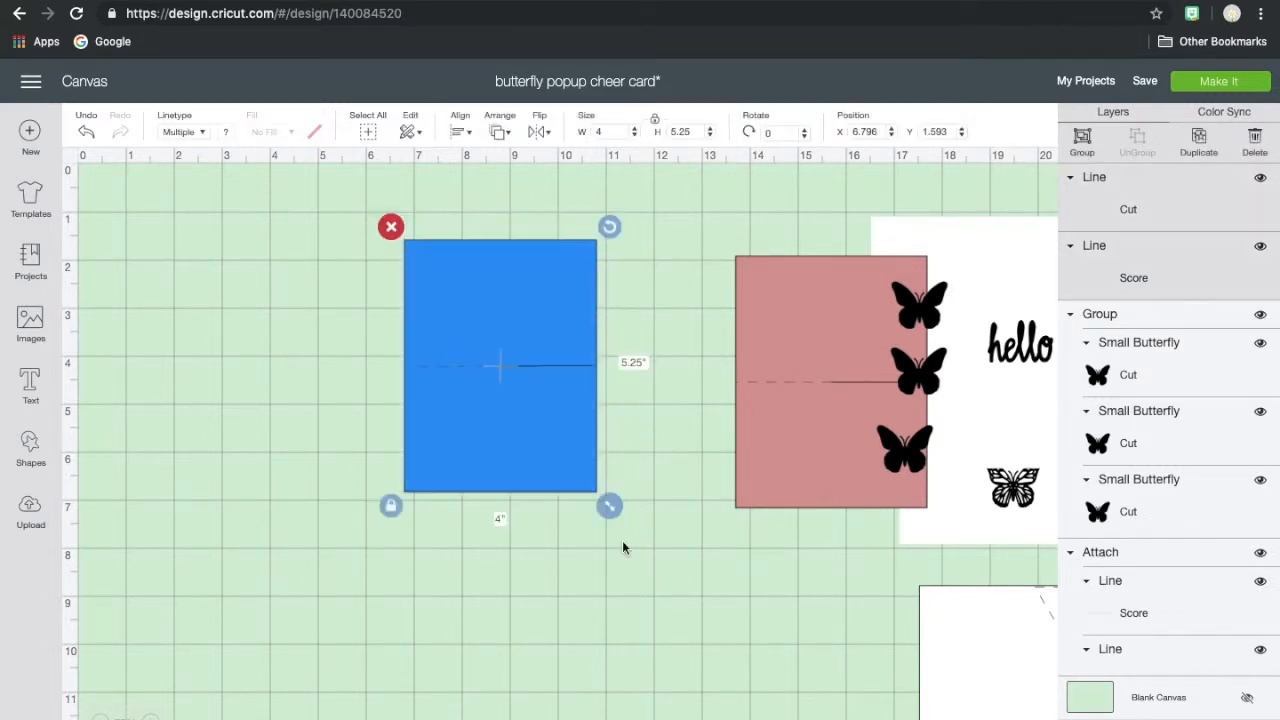
left_click(1150, 714)
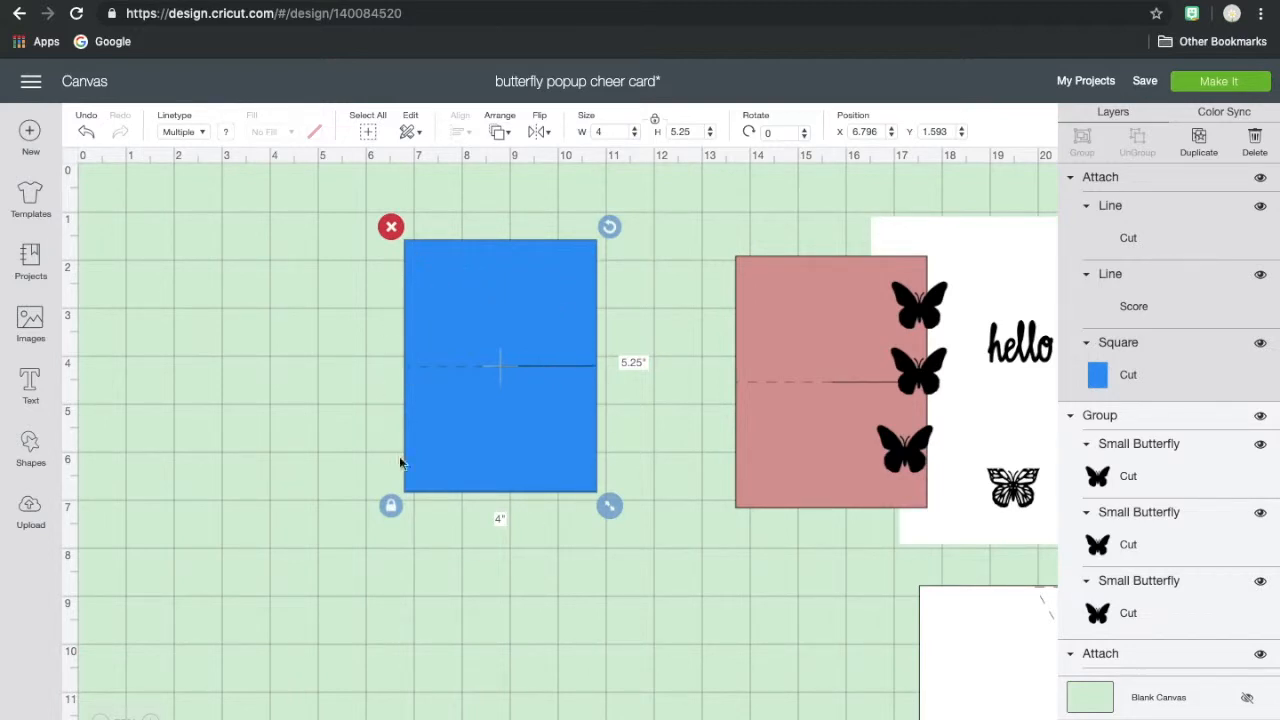
- Move the blue and pink mats out of the way and bring the white hello card to about X 9.2, Y 1.8
left_click(557, 434)
left_click_drag(523, 411, 875, 719)
left_click_drag(794, 460, 861, 699)
left_click_drag(1007, 400, 520, 445)
left_click_drag(820, 603, 845, 491)
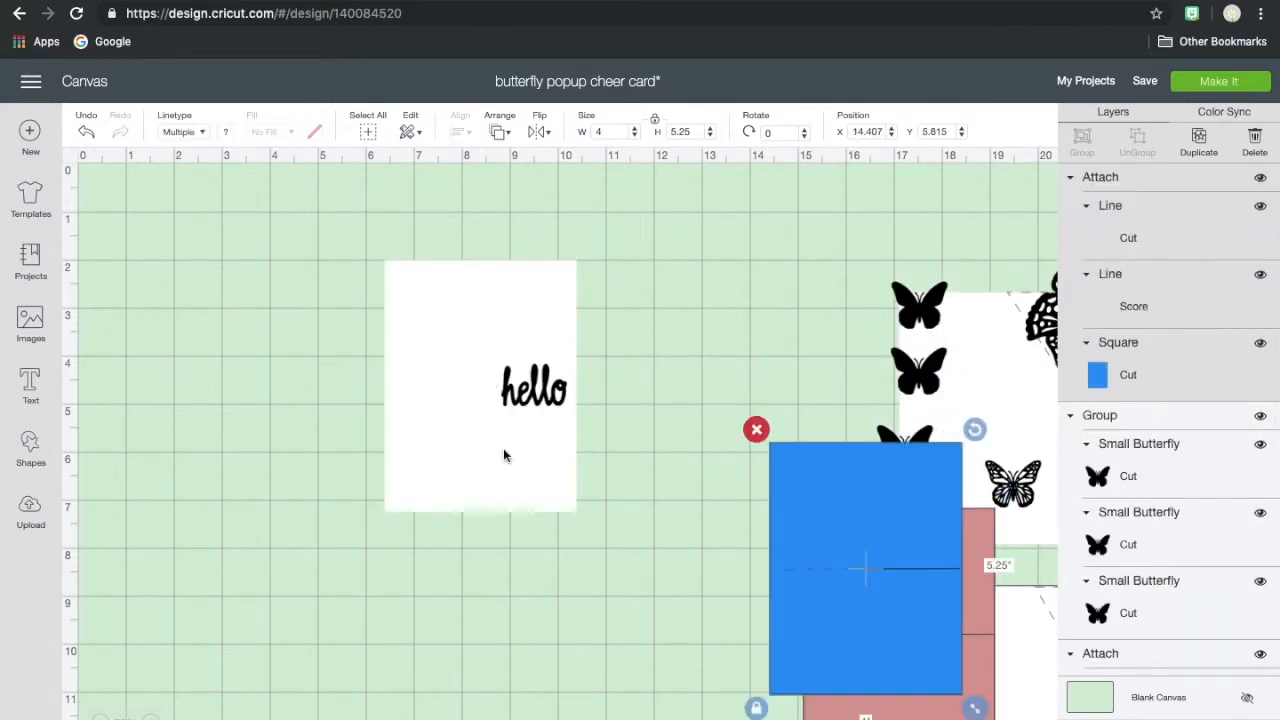
left_click_drag(474, 463, 610, 417)
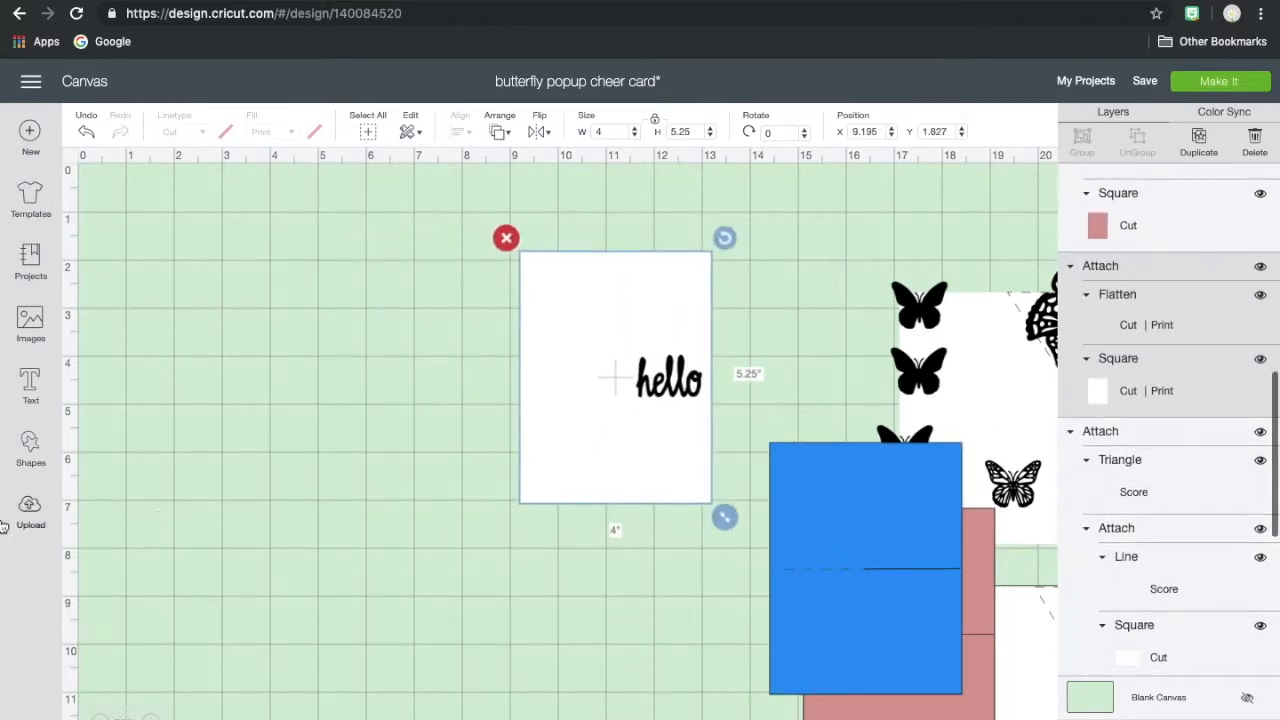
- Add a square beside the hello card, unlock its proportions and size it 4 inches wide by 5.25 inches high
left_click(31, 452)
left_click(101, 322)
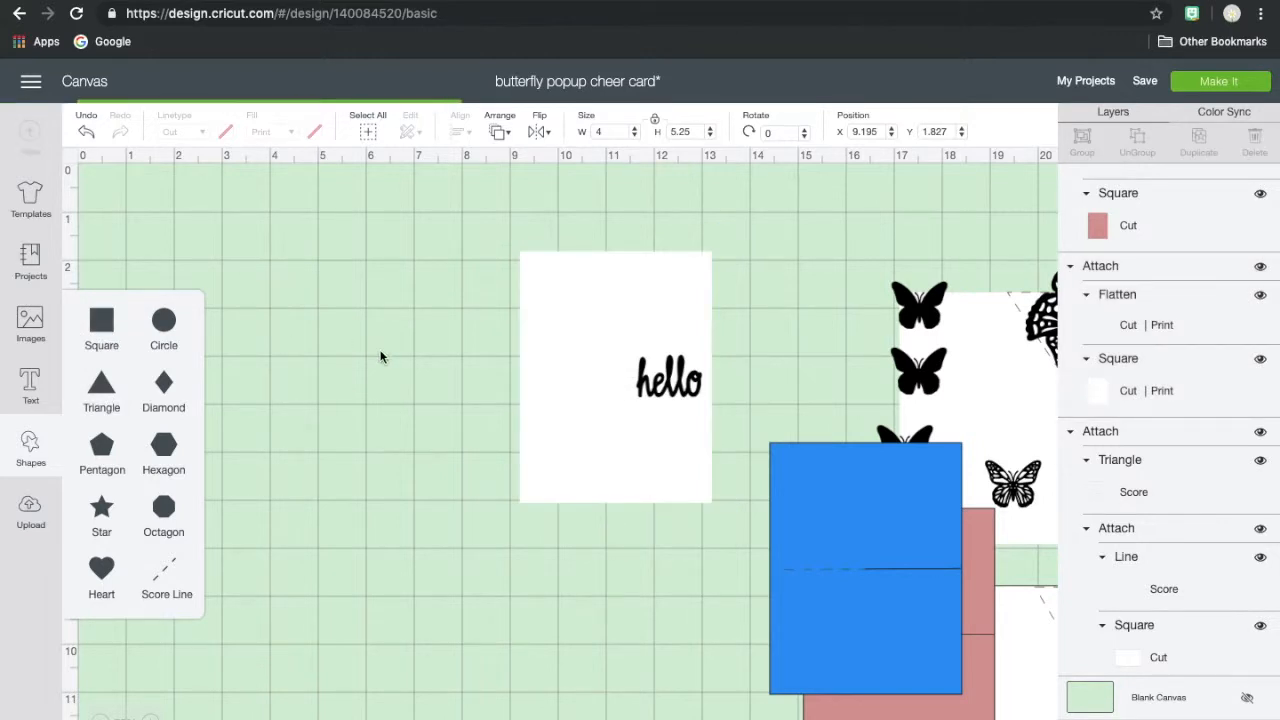
left_click(605, 418)
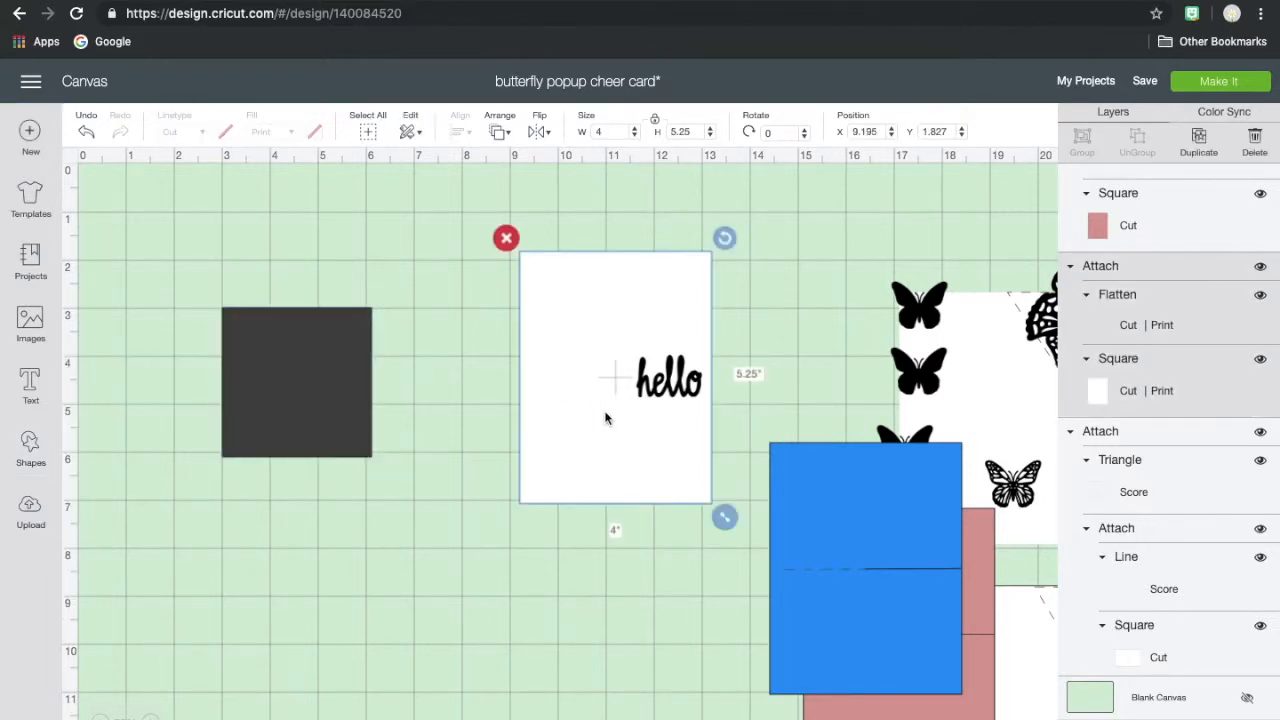
left_click(334, 387)
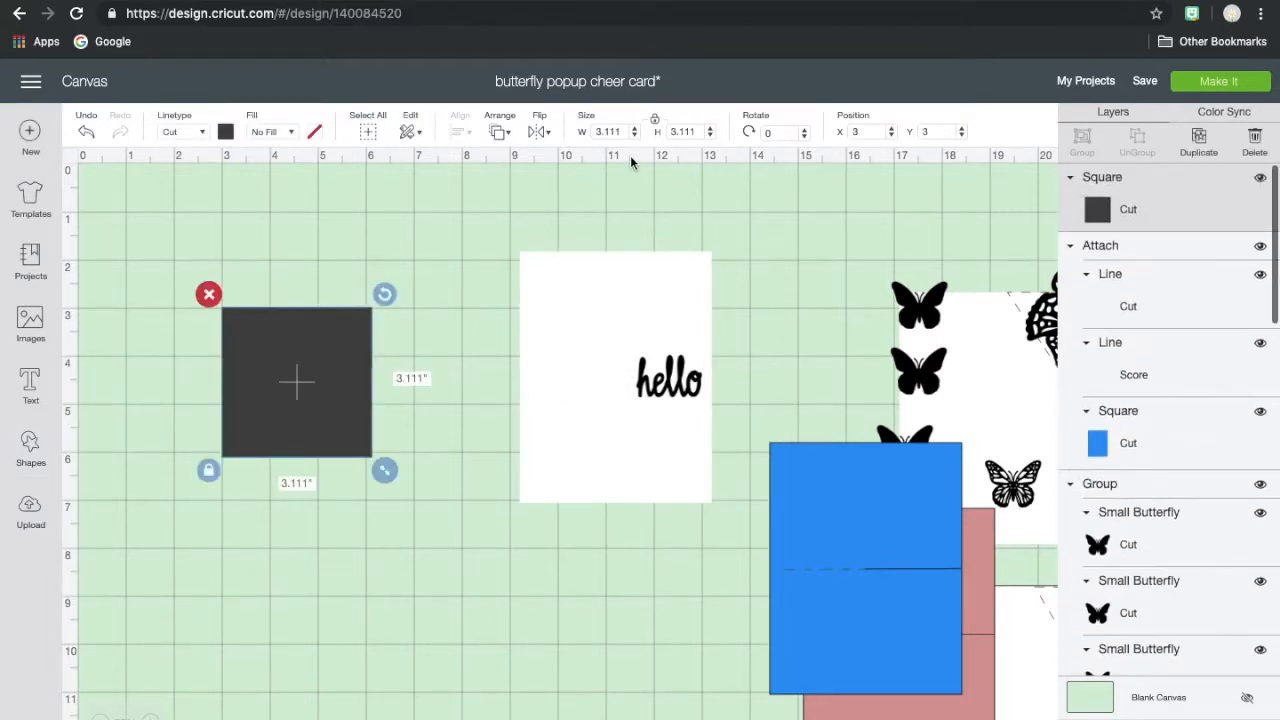
left_click(655, 120)
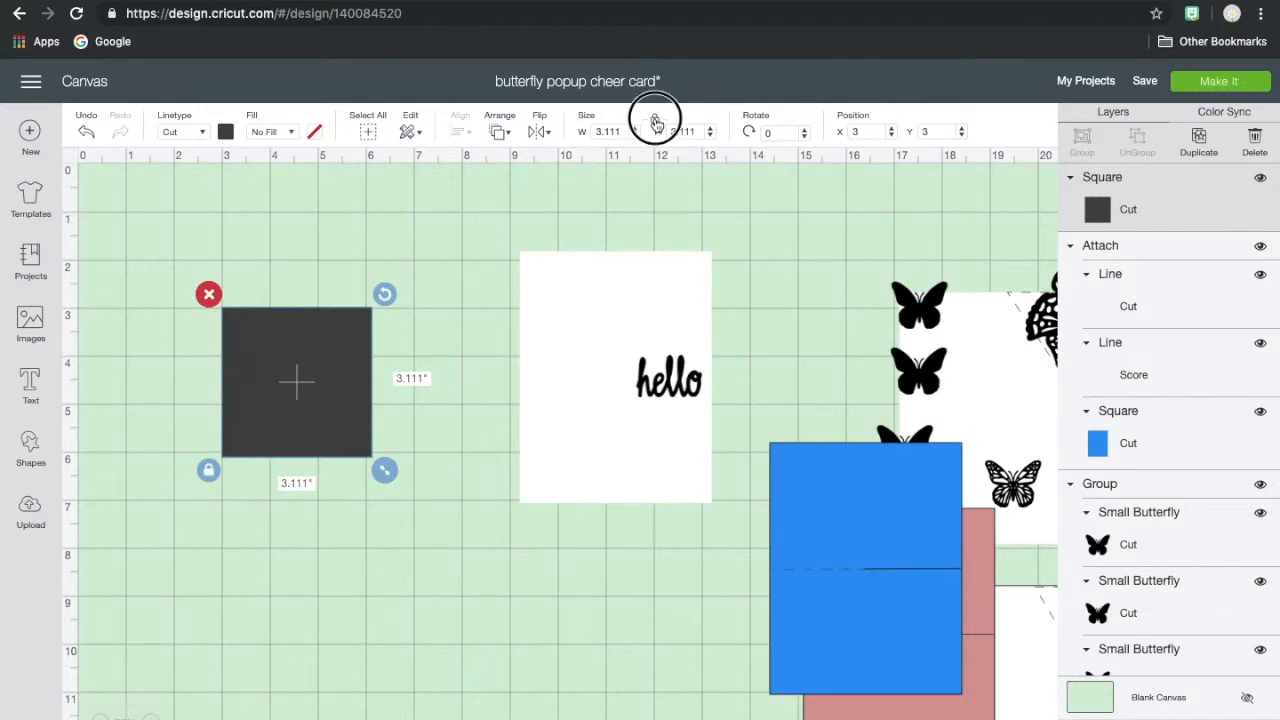
left_click(620, 132)
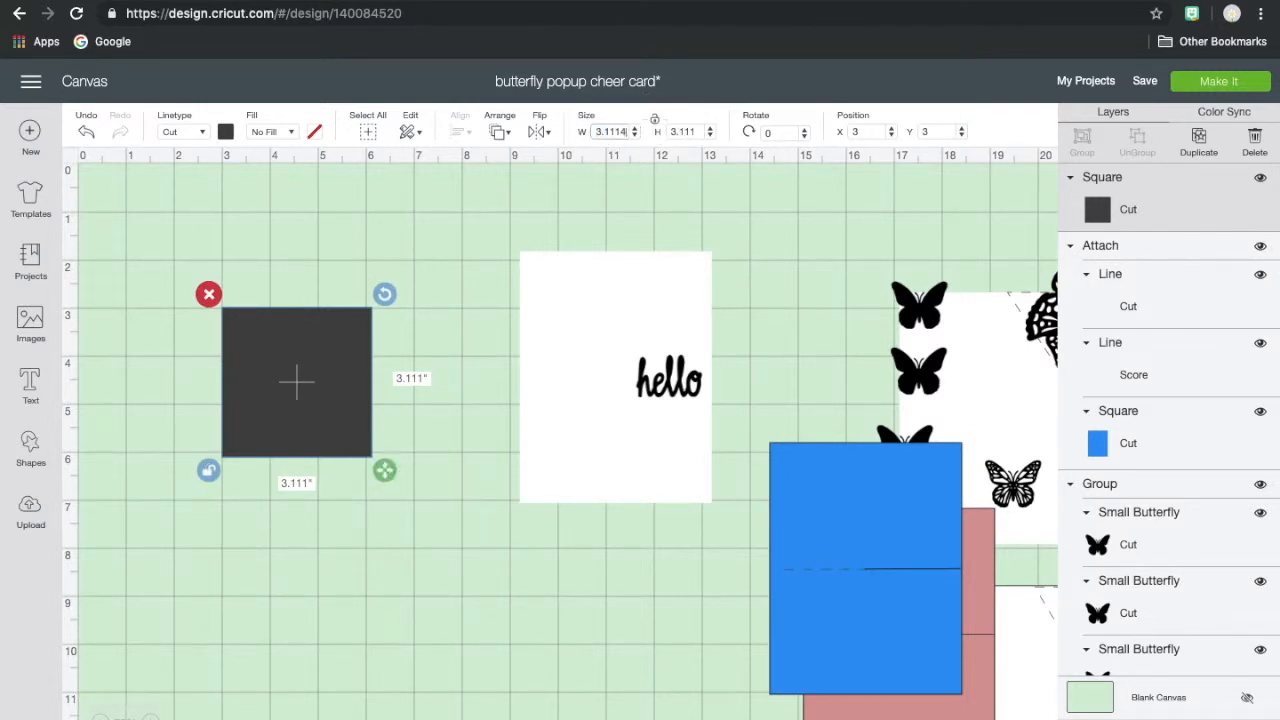
left_click(698, 131)
type("5.25")
key("Return")
- Change the new dark rectangle's material color to white and move it to about X 3.9, Y 2.4
left_click(226, 132)
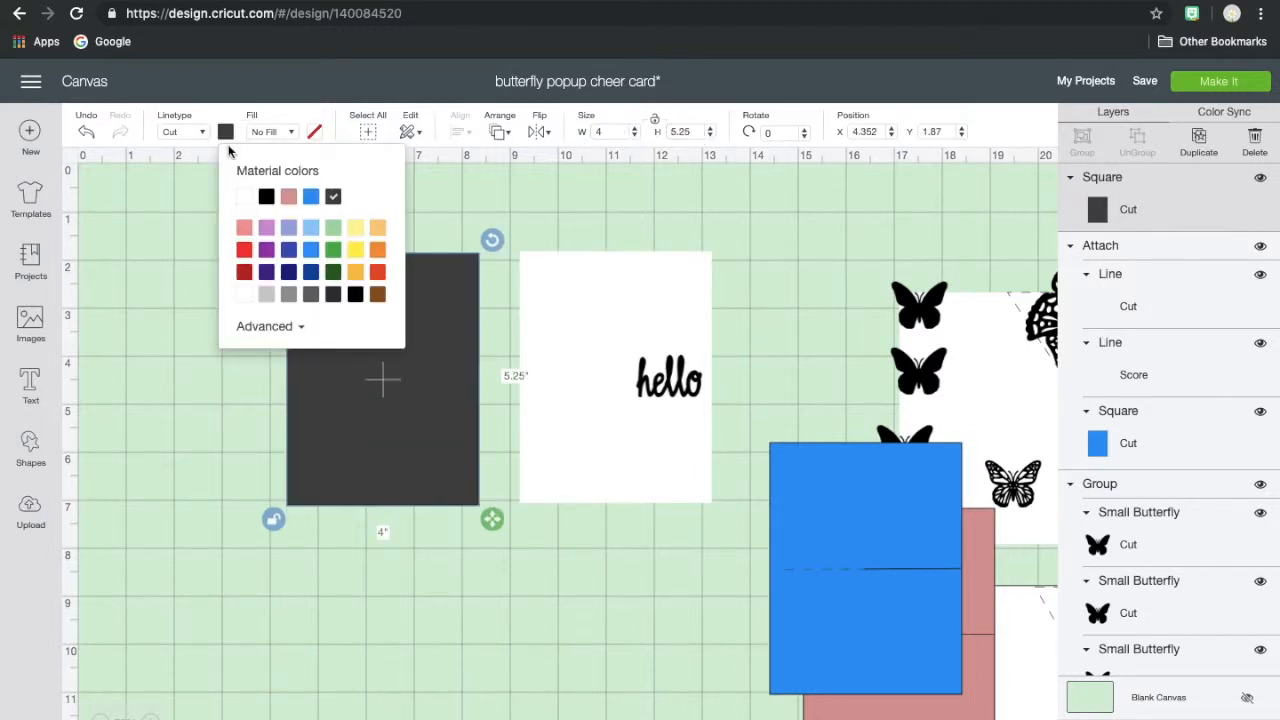
left_click(245, 198)
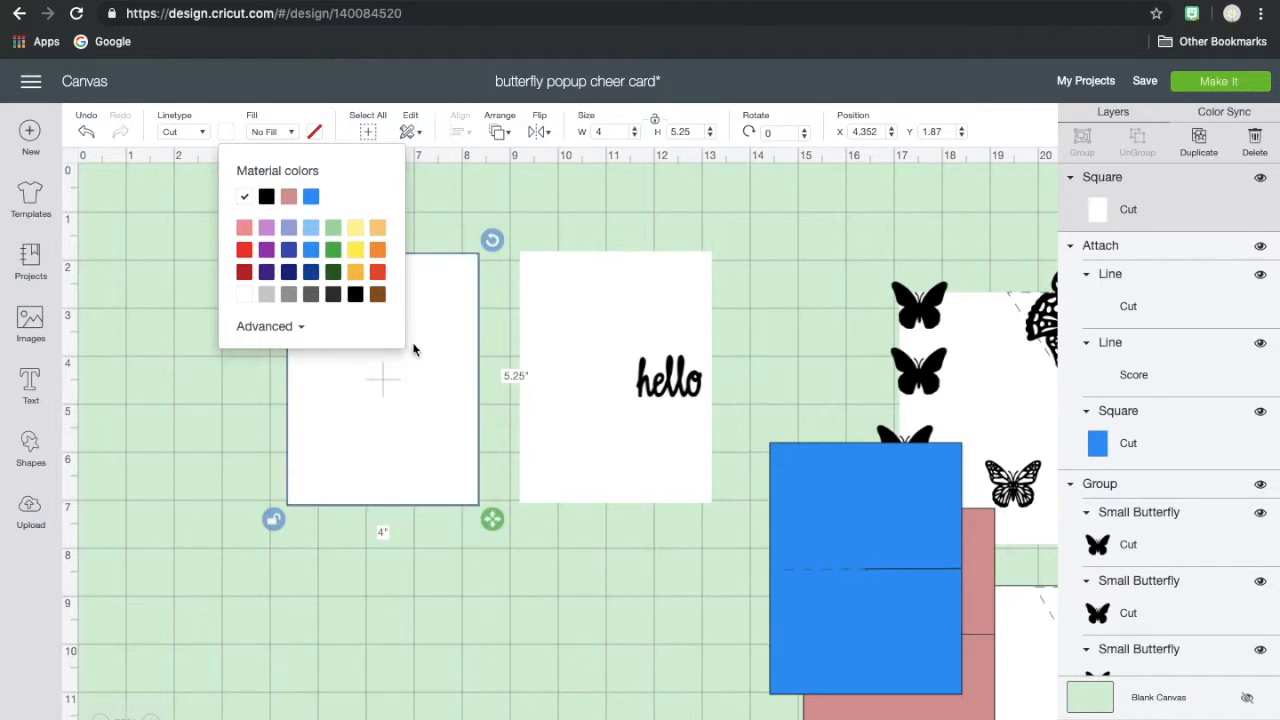
left_click_drag(445, 430, 445, 508)
left_click(606, 563)
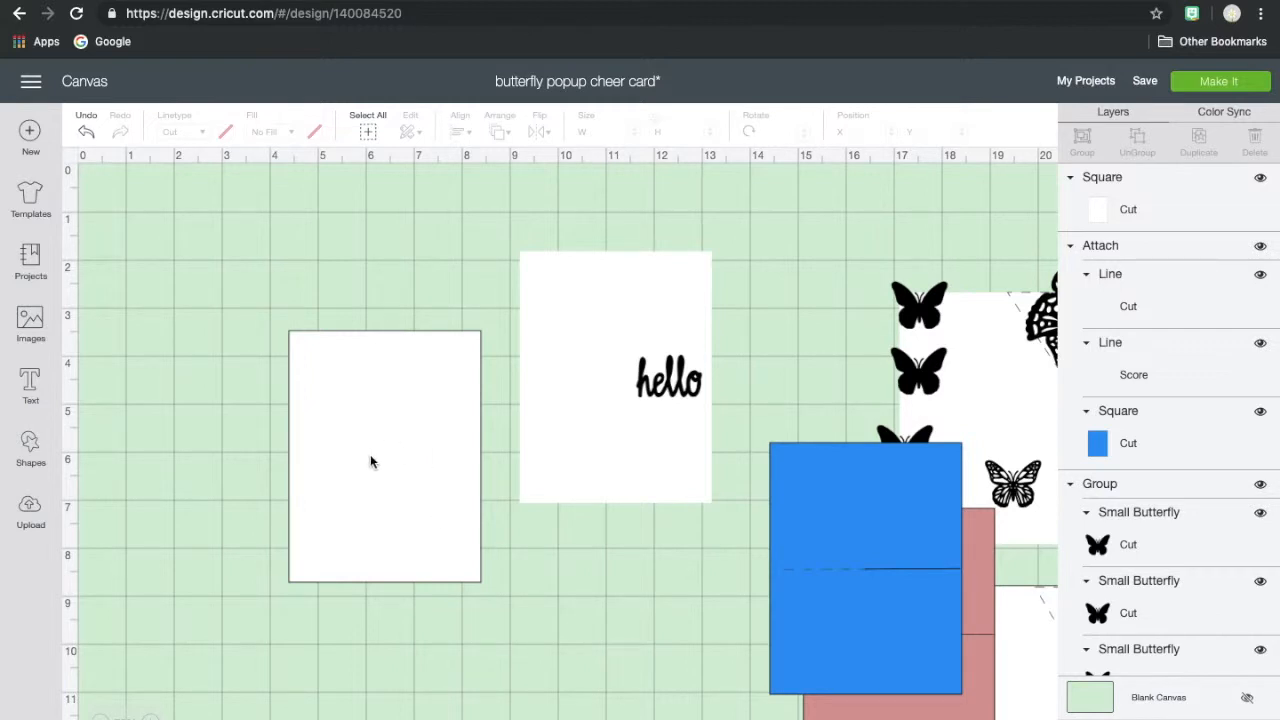
left_click_drag(370, 461, 349, 405)
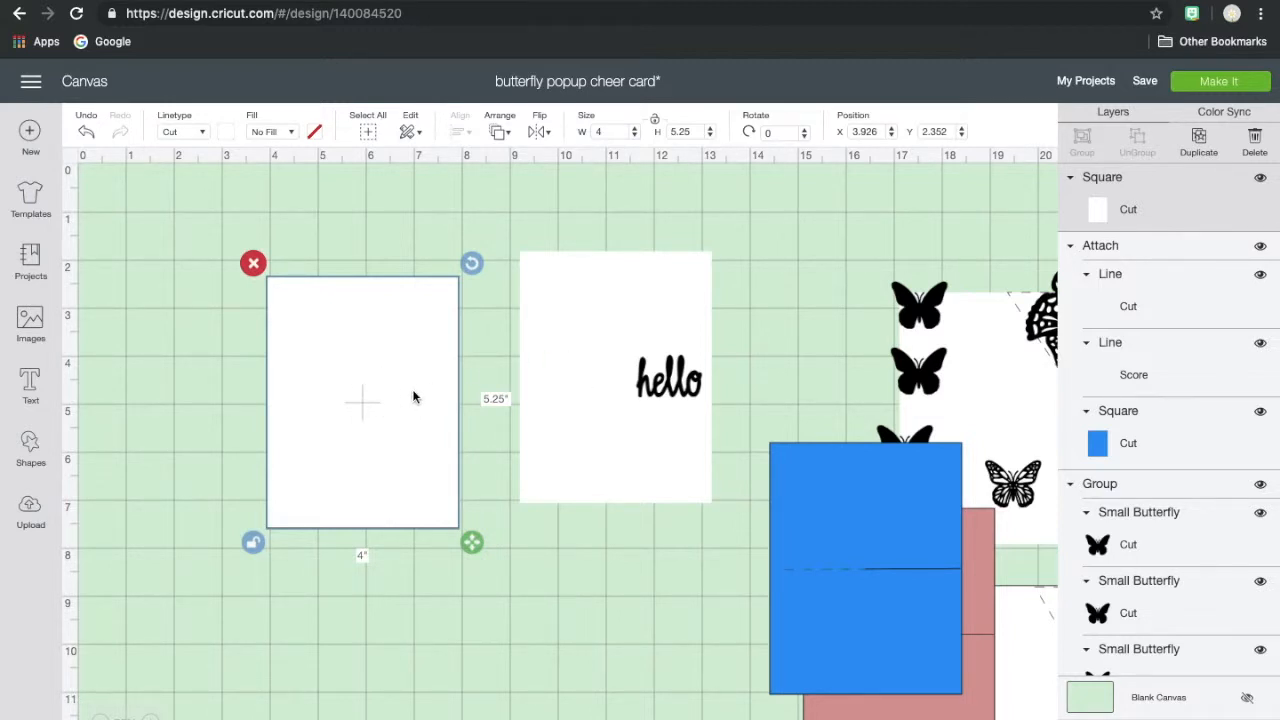
- Nudge the white hello card to about X 9.3, Y 1.9
left_click(672, 385)
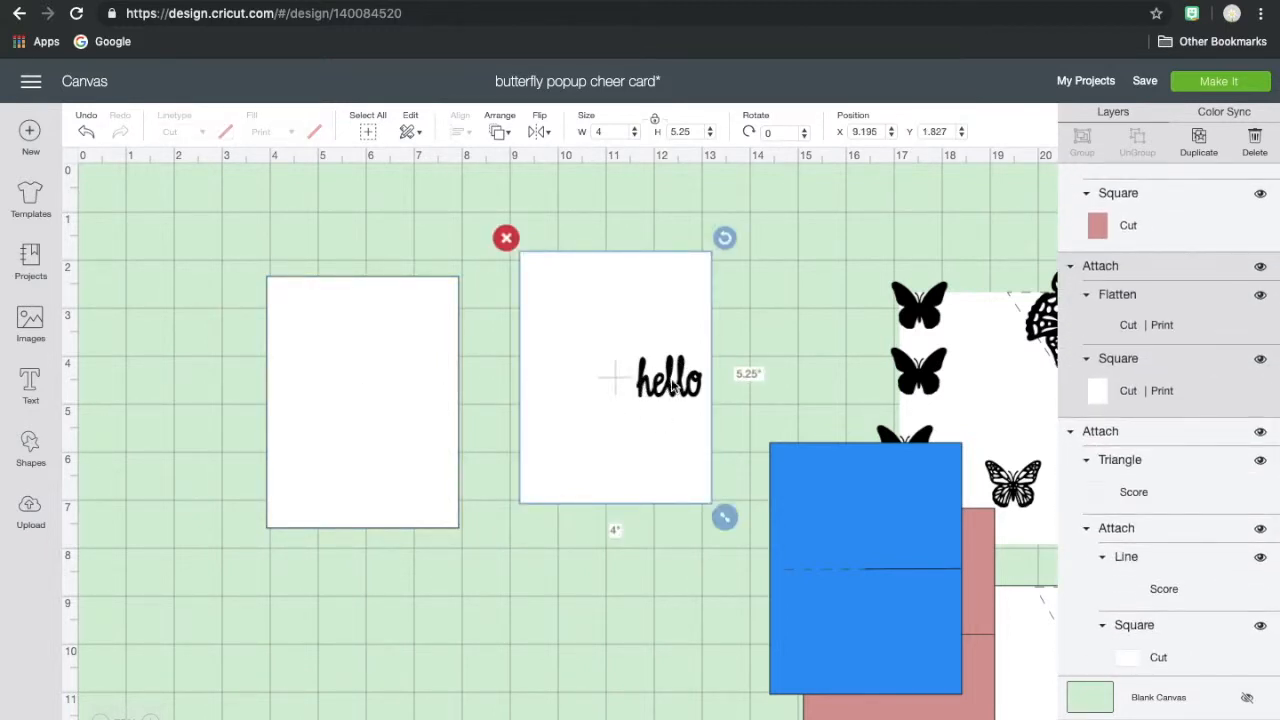
left_click(667, 288)
left_click_drag(667, 288, 674, 290)
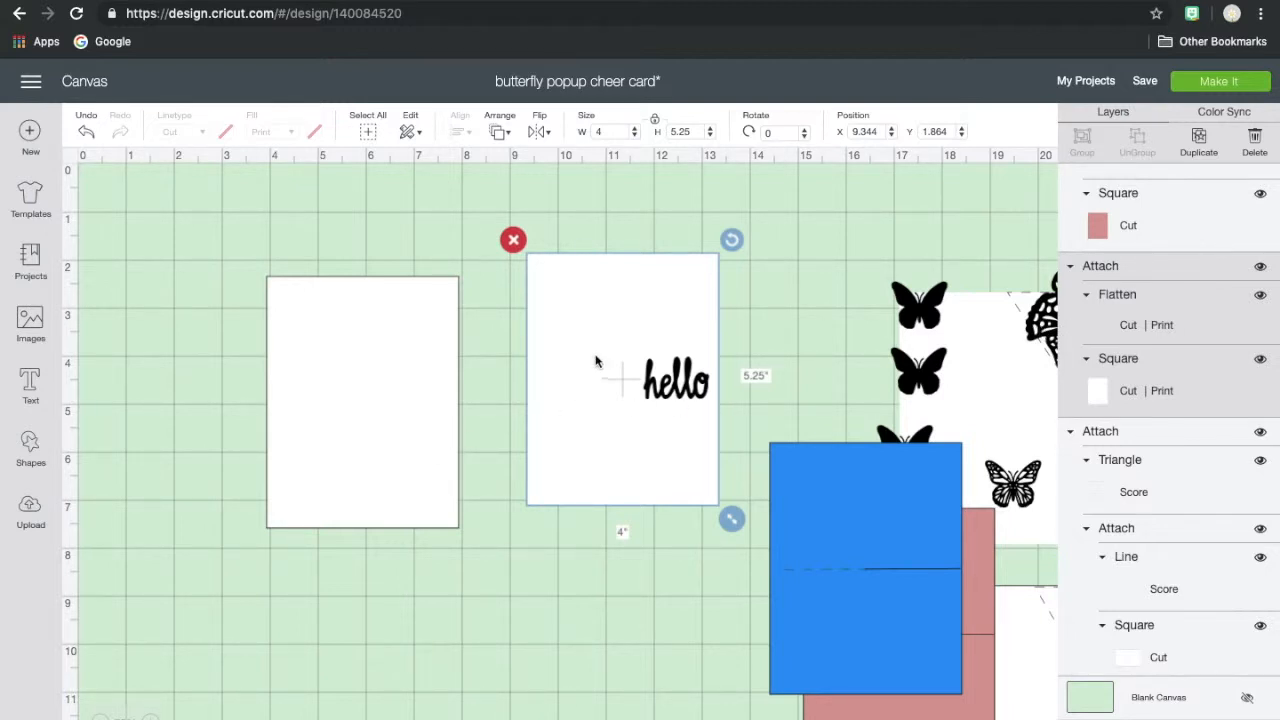
- Add the text "HELLO" below the blank white rectangle
left_click(368, 368)
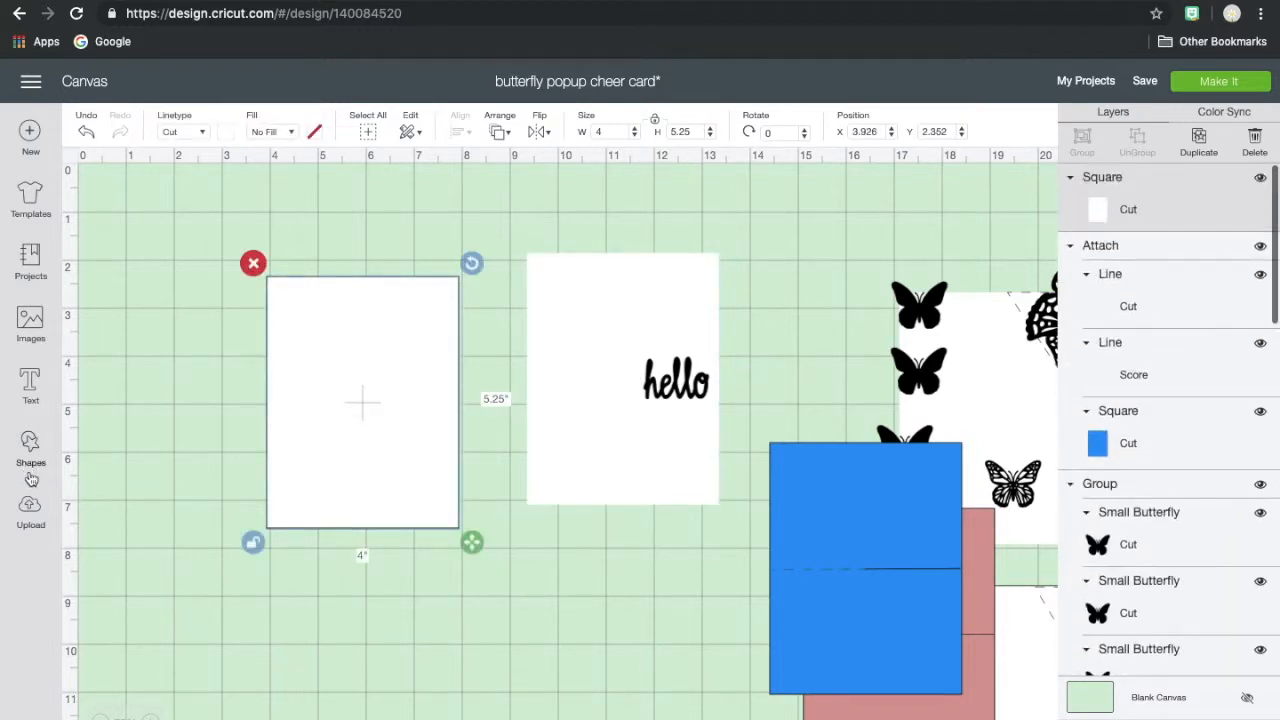
left_click(30, 385)
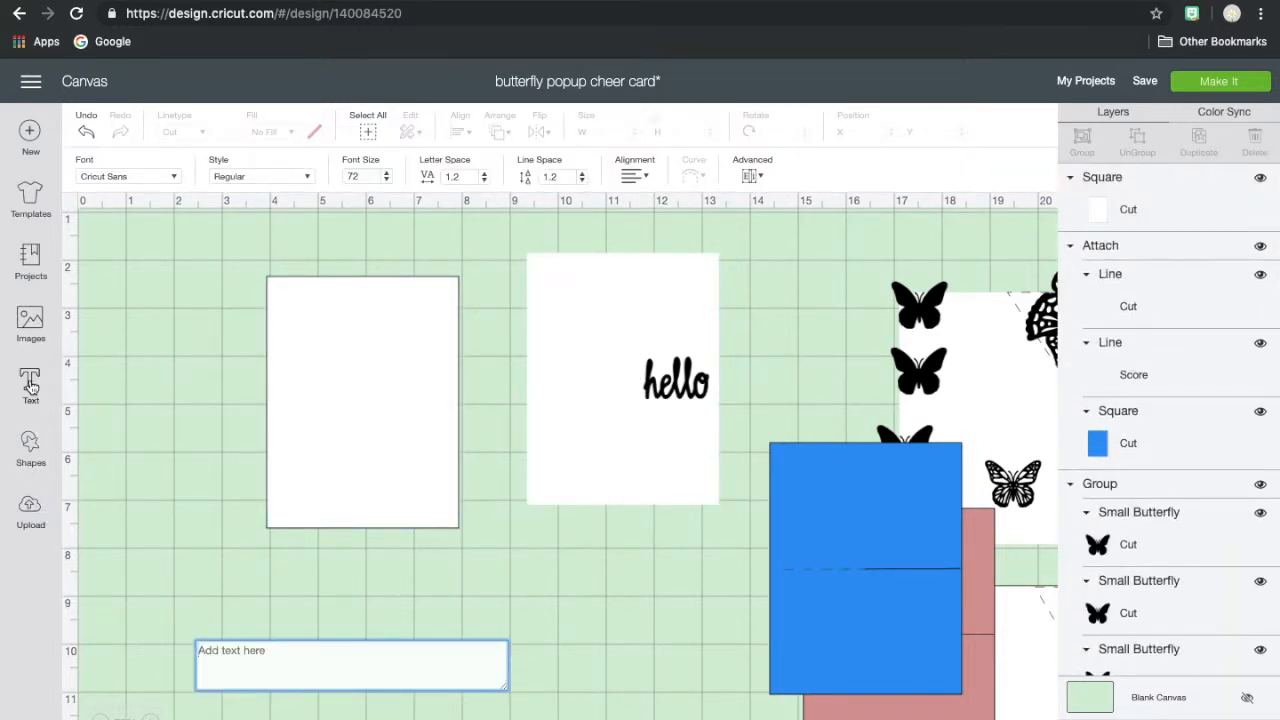
type("HELLO")
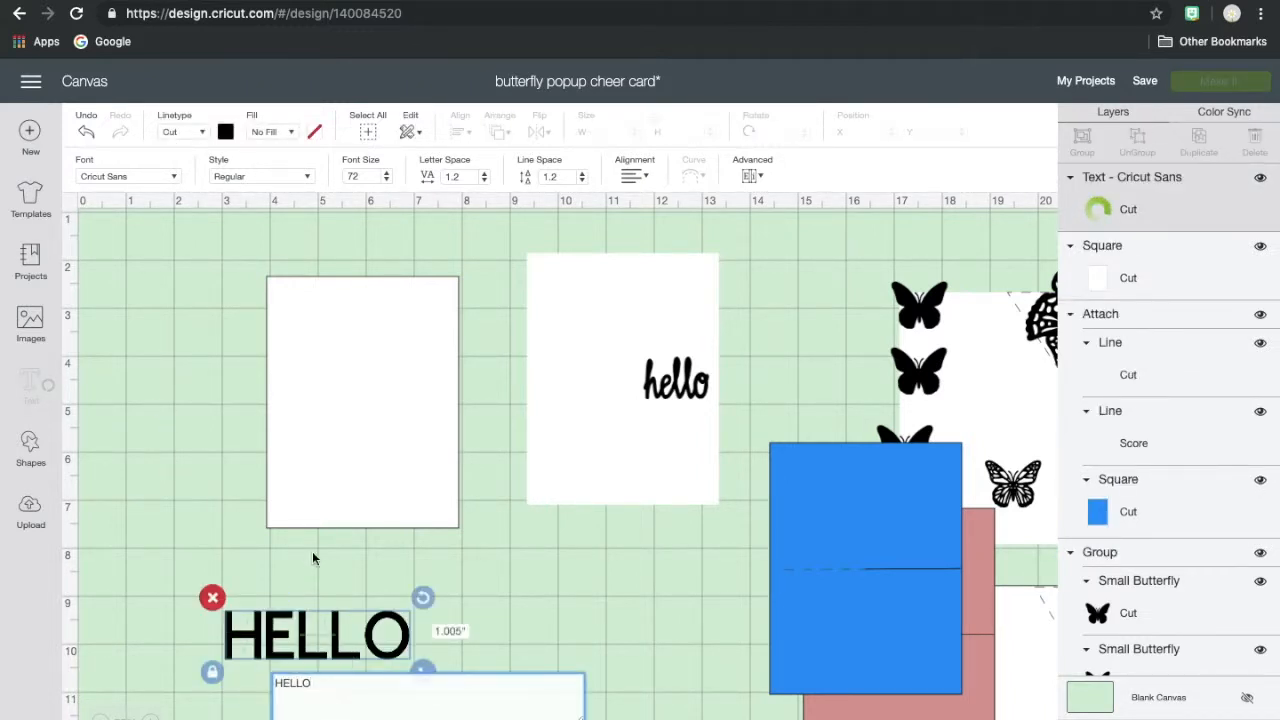
- Try the 3 Birds Life's A Party font on the HELLO text and browse the System fonts
left_click(173, 178)
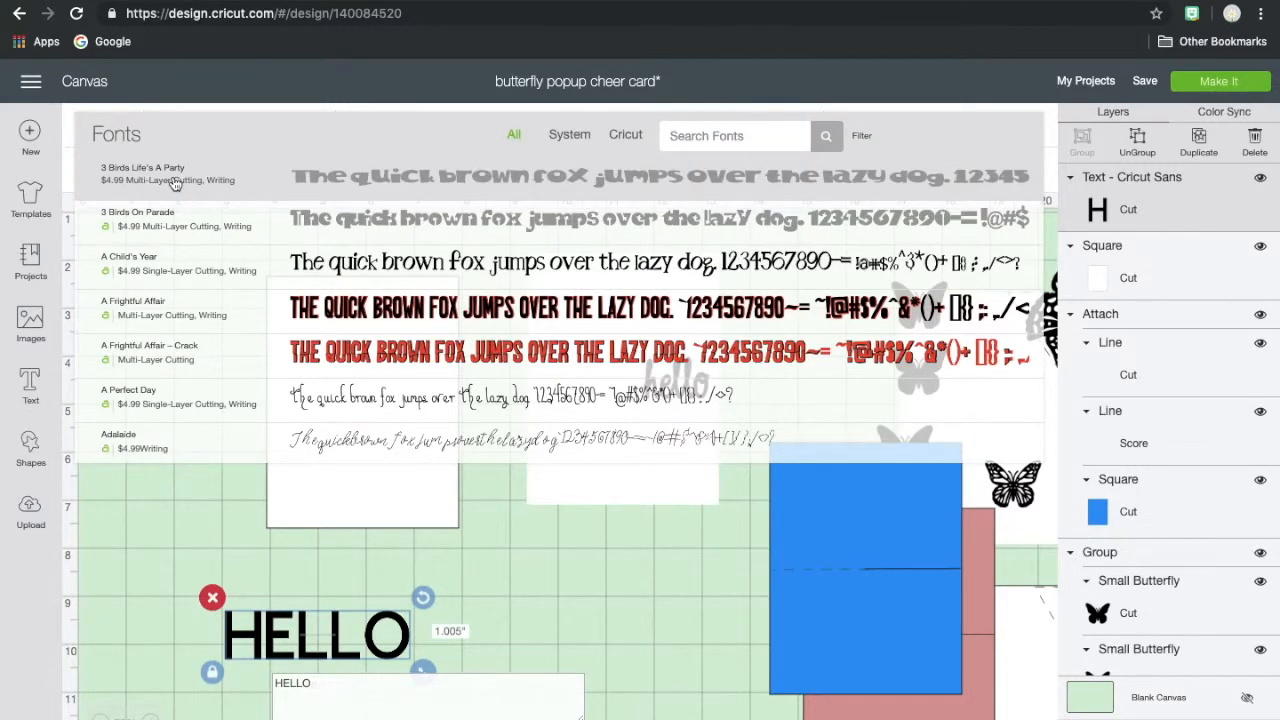
left_click(174, 183)
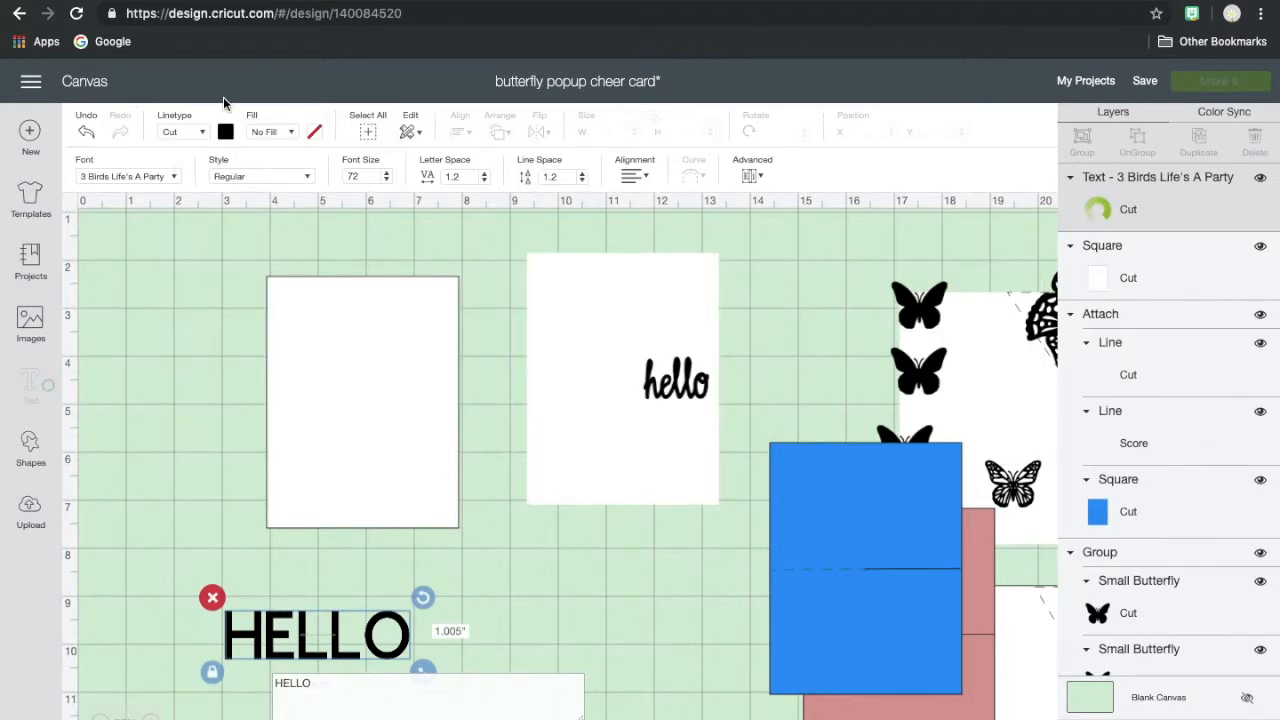
left_click(172, 180)
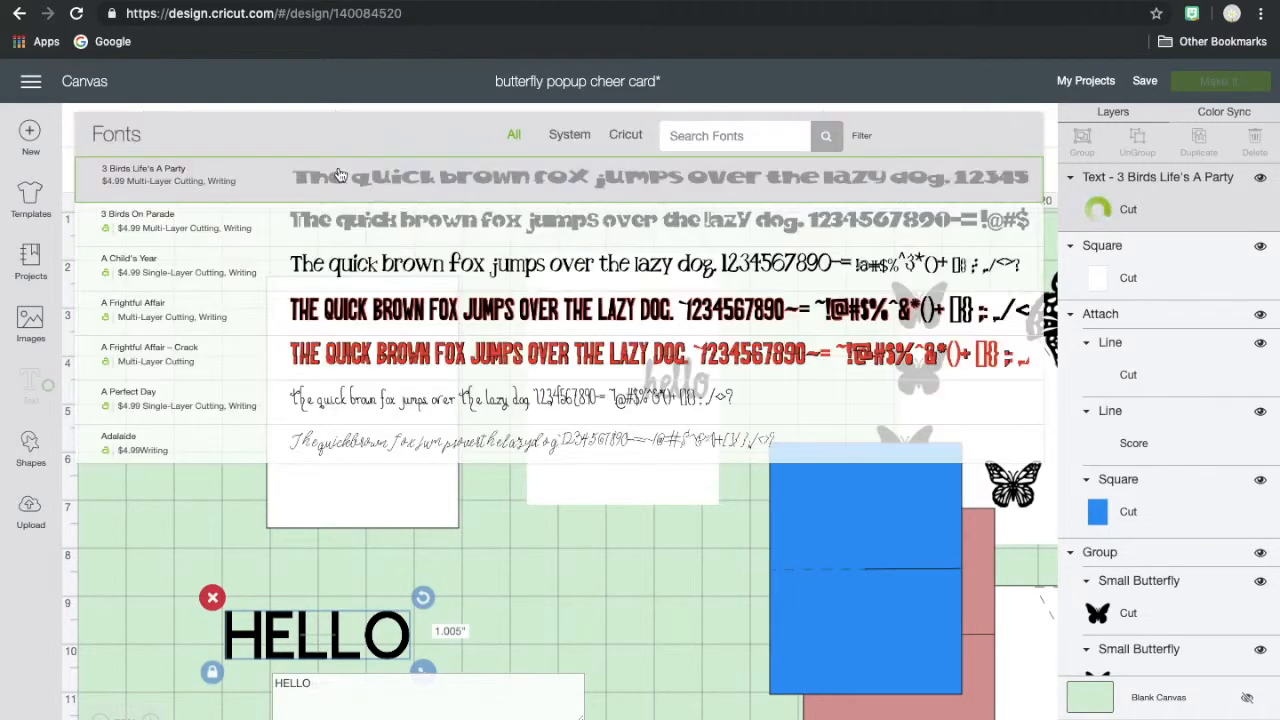
left_click(569, 135)
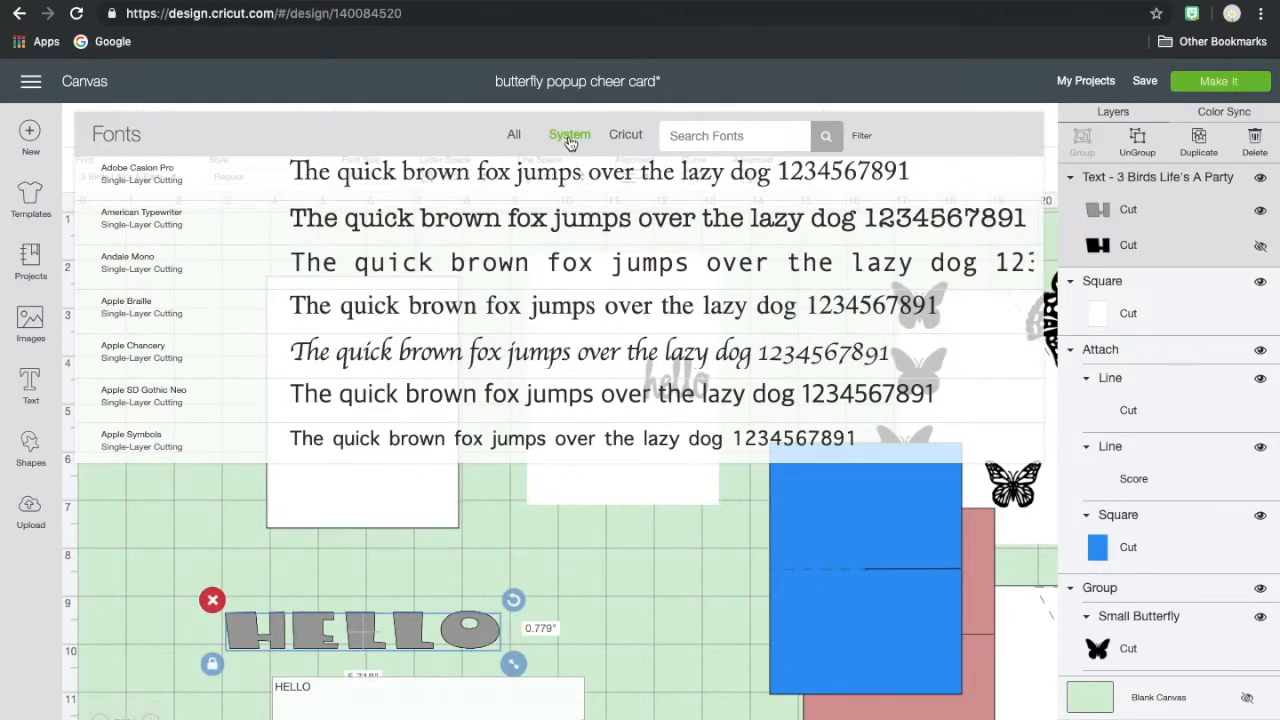
scroll(170, 362, "down", 3)
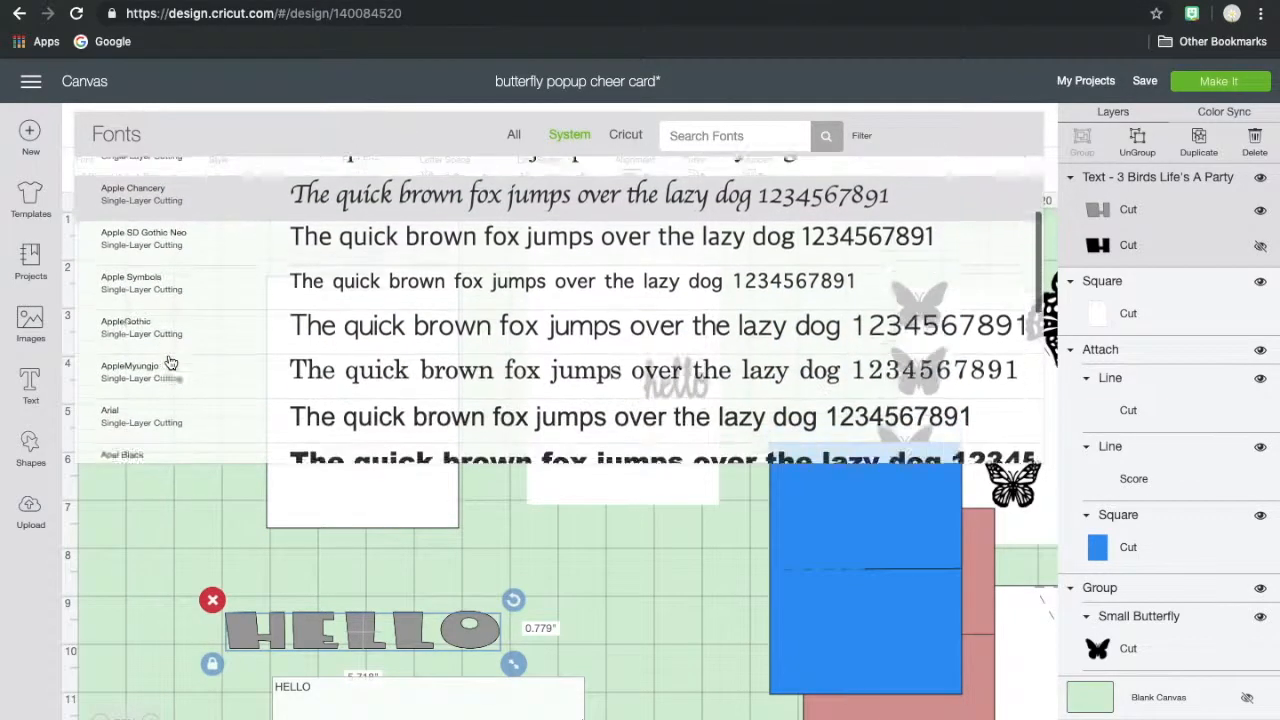
- Filter the Cricut fonts to those that support Writing and look through the filtered list
left_click(619, 144)
left_click(862, 137)
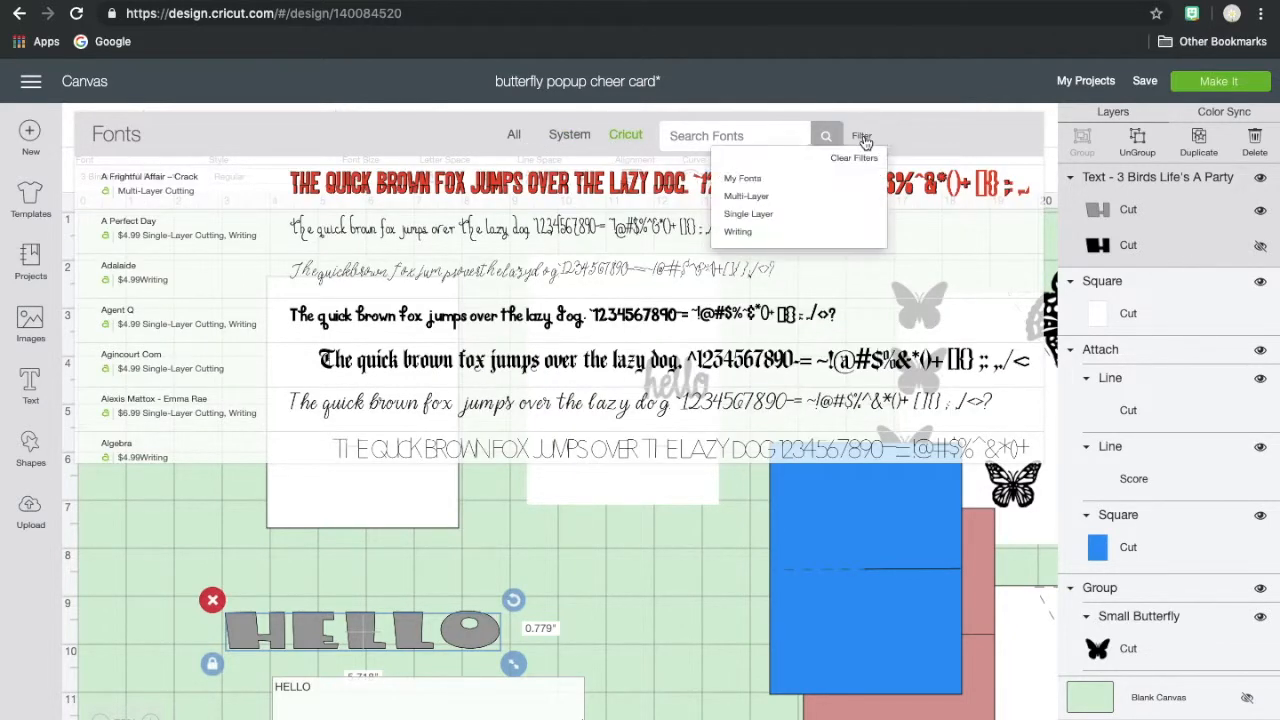
left_click(749, 234)
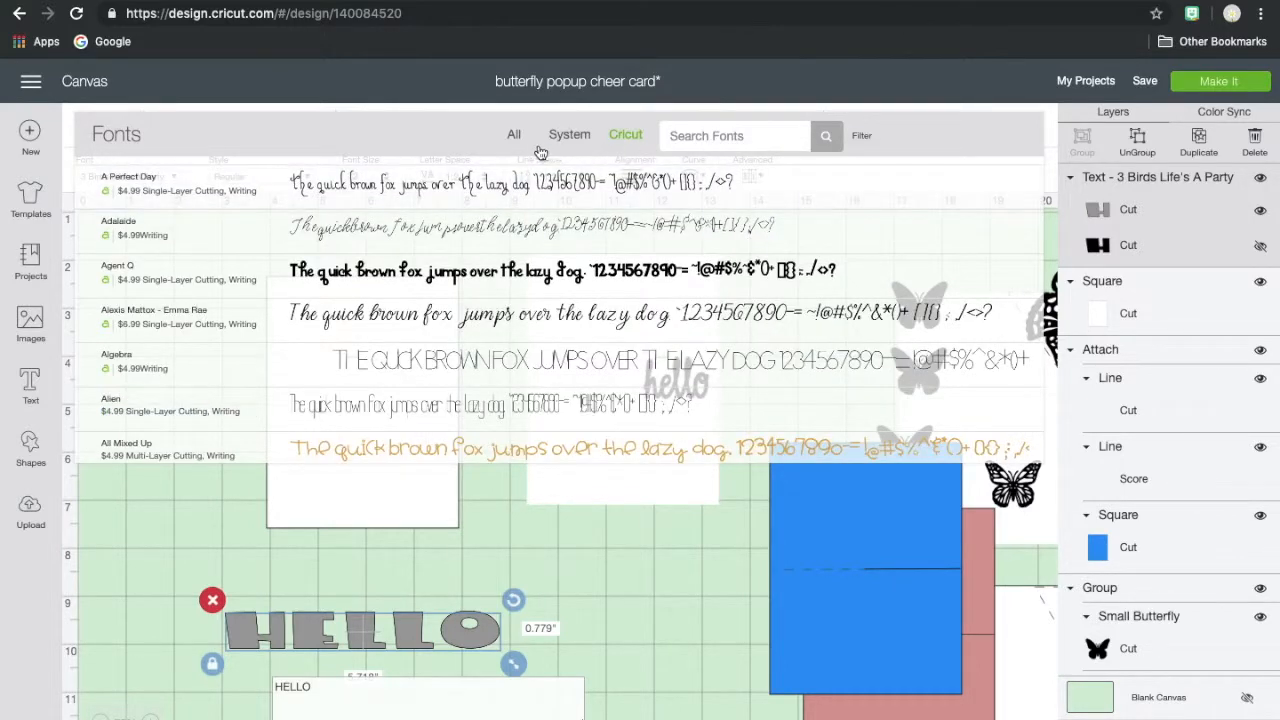
left_click(857, 138)
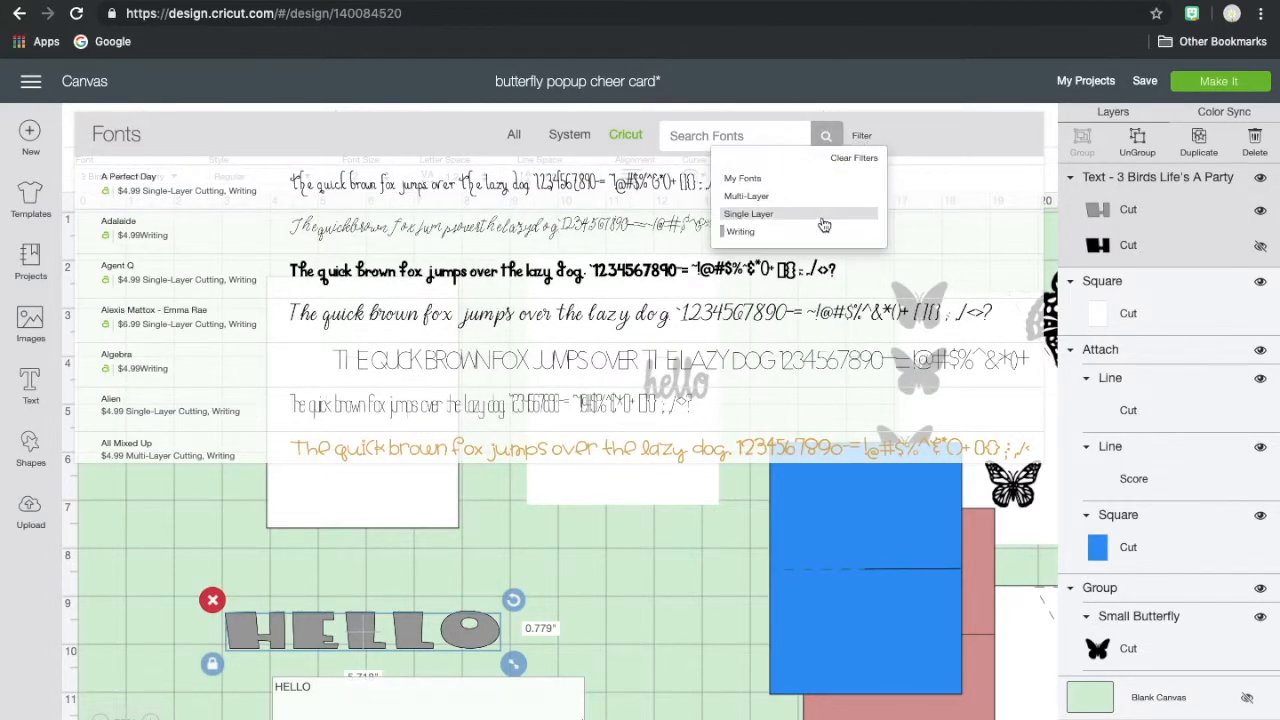
left_click(764, 188)
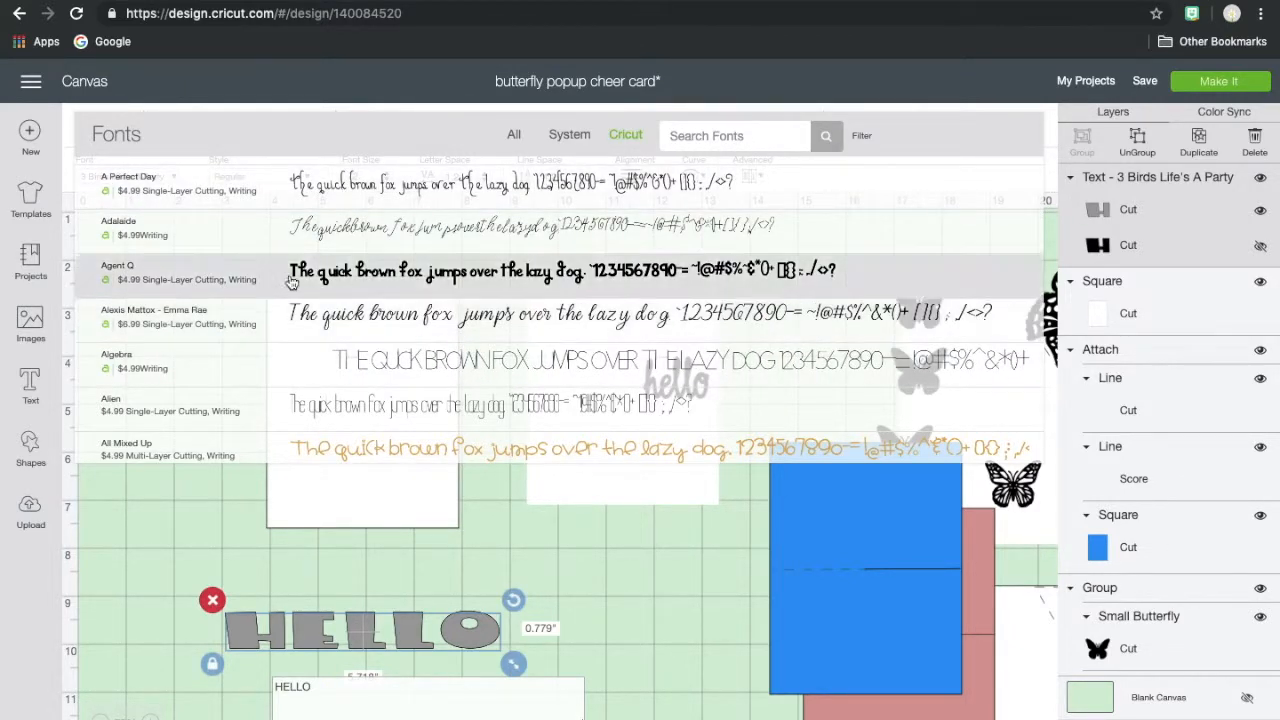
scroll(160, 360, "down", 3)
scroll(163, 360, "down", 5)
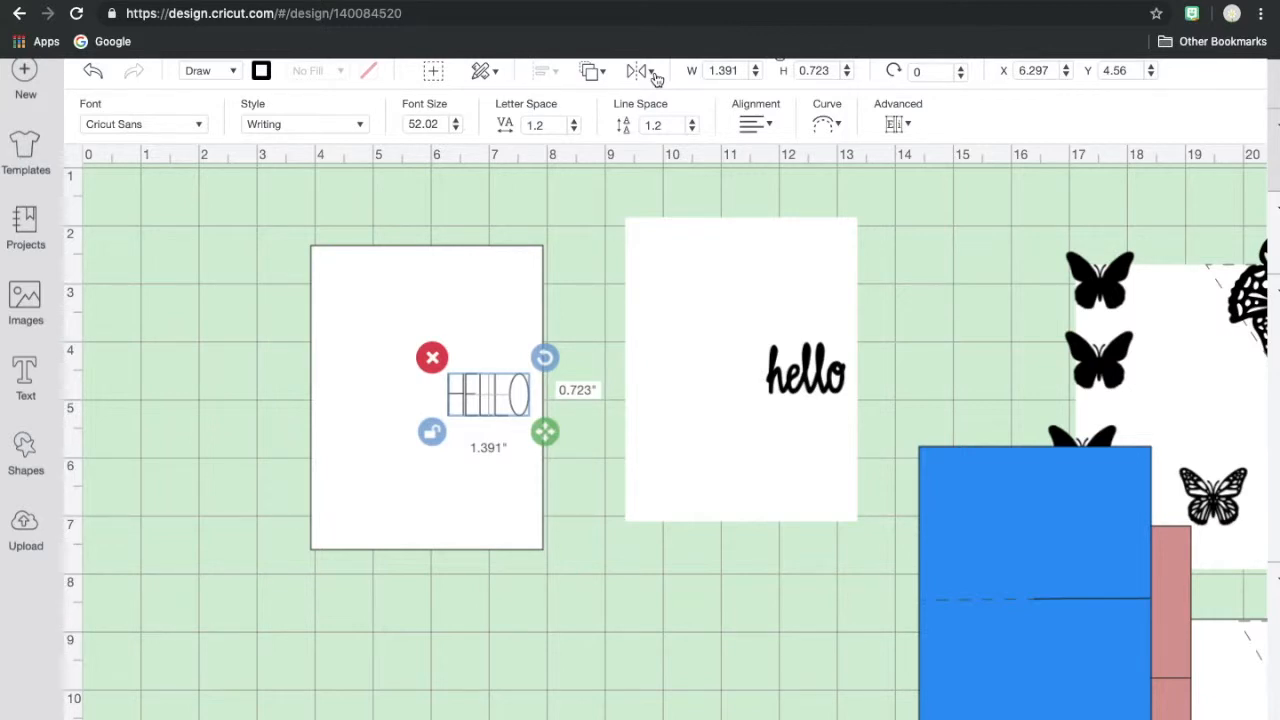
scroll(658, 70, "down", 1)
scroll(659, 70, "up", 1)
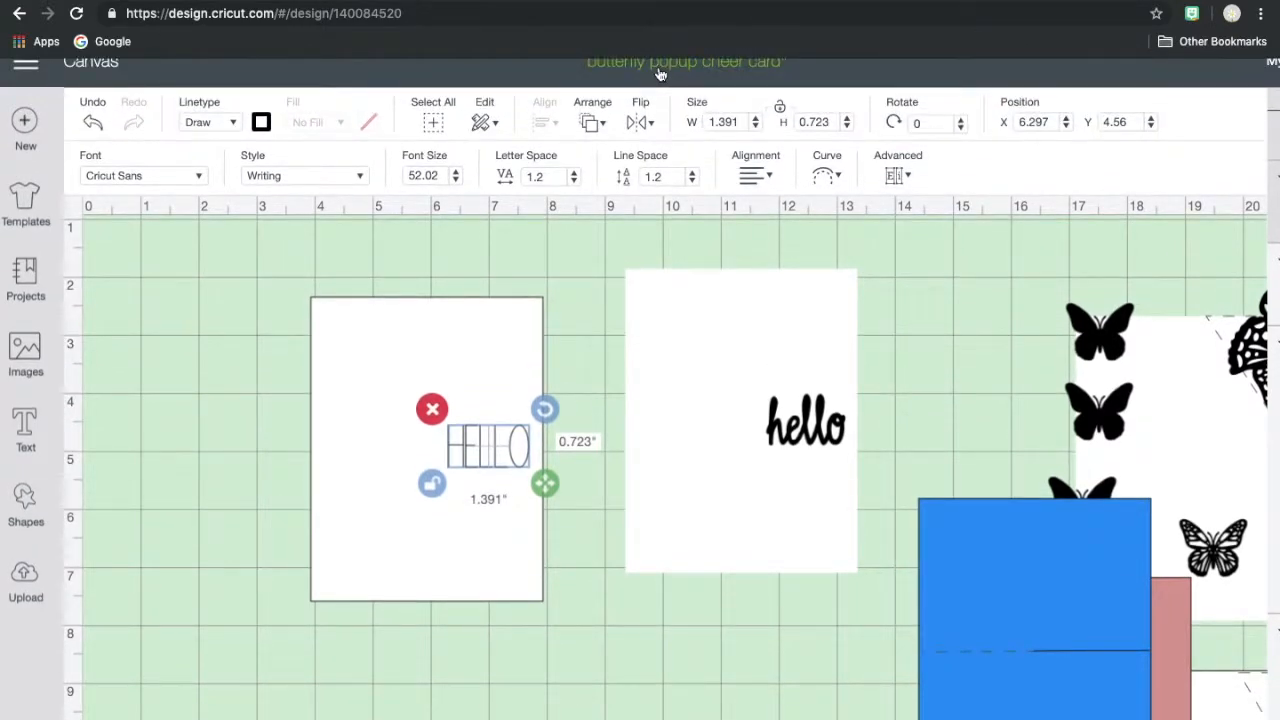
scroll(660, 73, "down", 1)
scroll(659, 71, "up", 1)
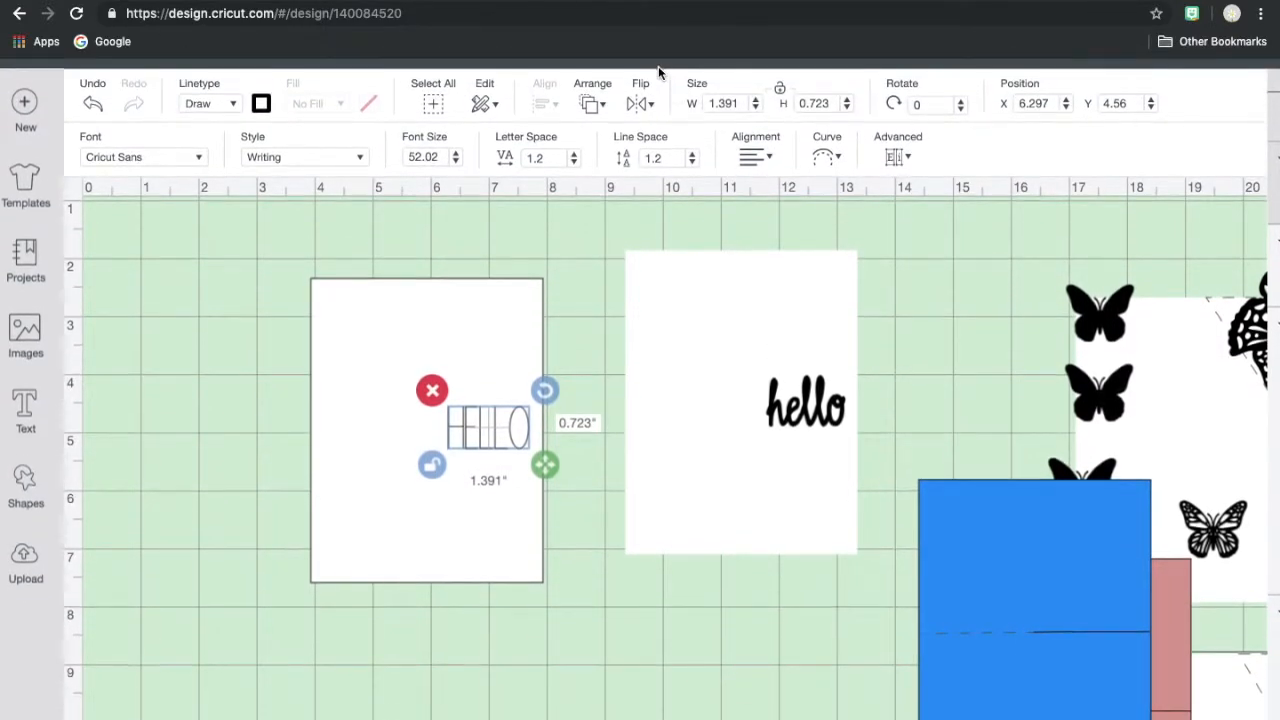
scroll(658, 66, "down", 1)
scroll(658, 66, "right", 2)
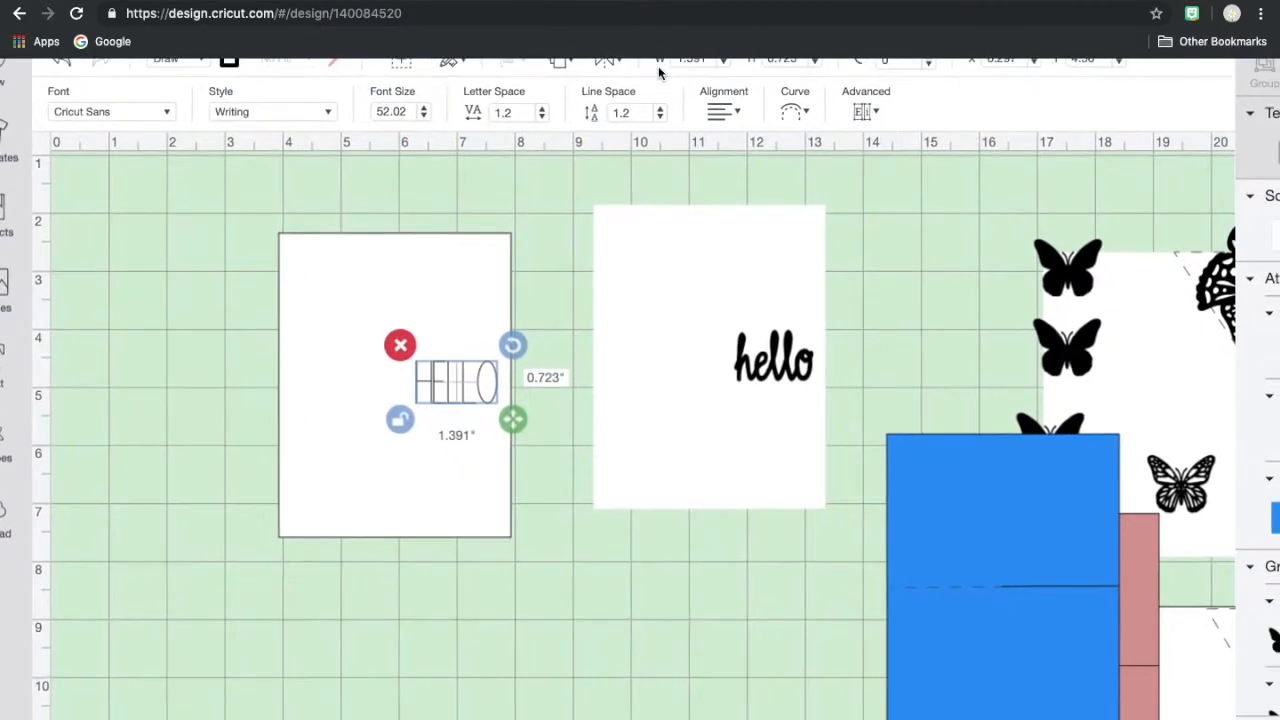
scroll(658, 66, "right", 4)
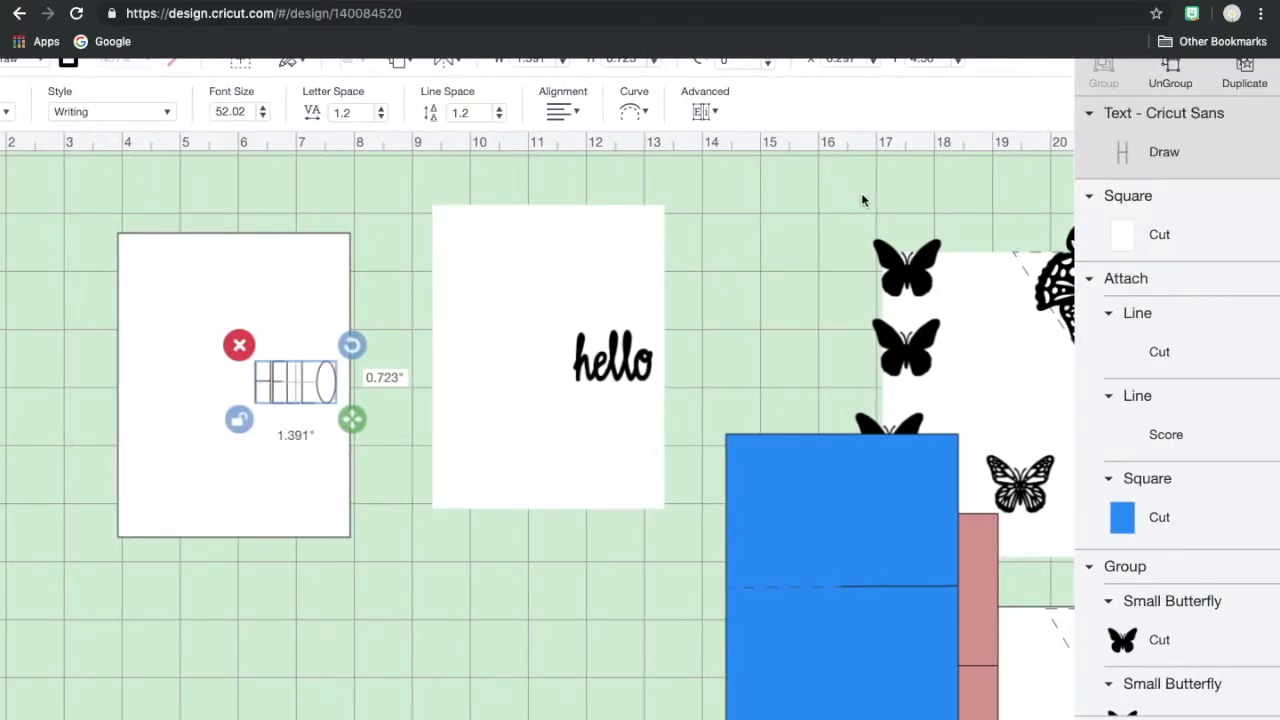
scroll(738, 344, "down", 2)
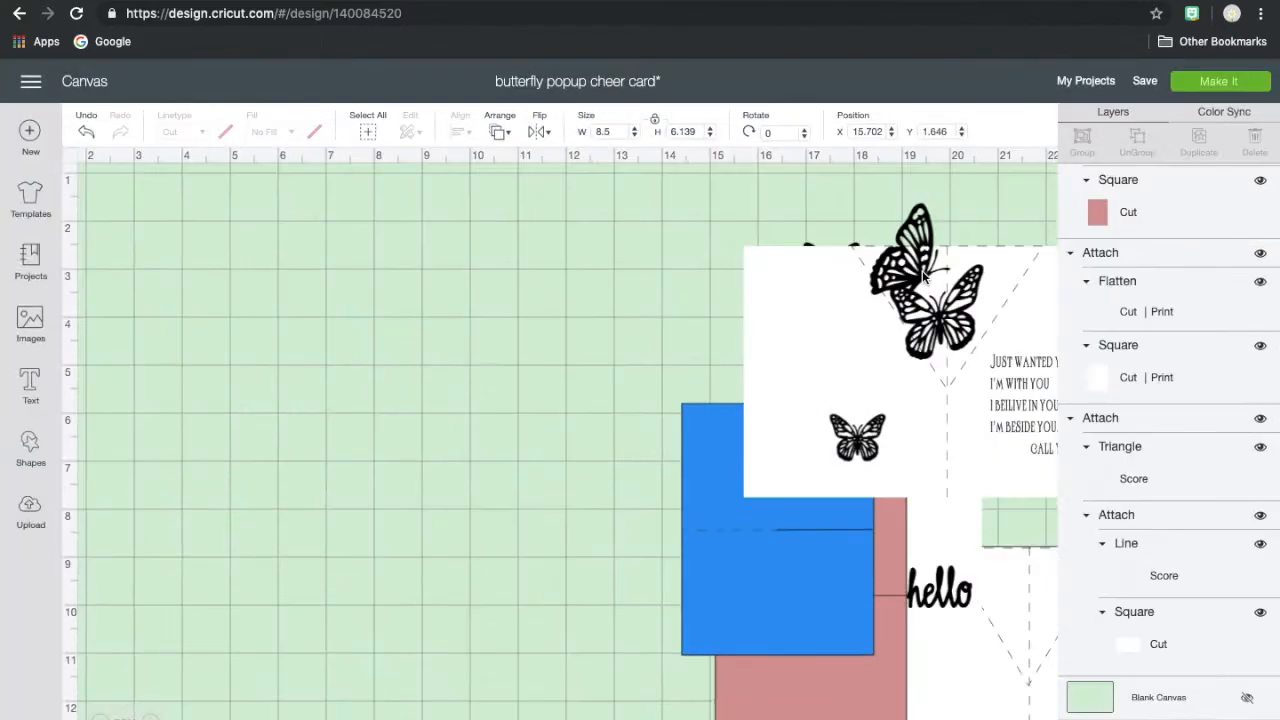
- Move the printed message card to about X 20, Y 6.1, and shift the welded butterfly pair and small outlined butterfly onto empty canvas
left_click_drag(920, 270, 974, 451)
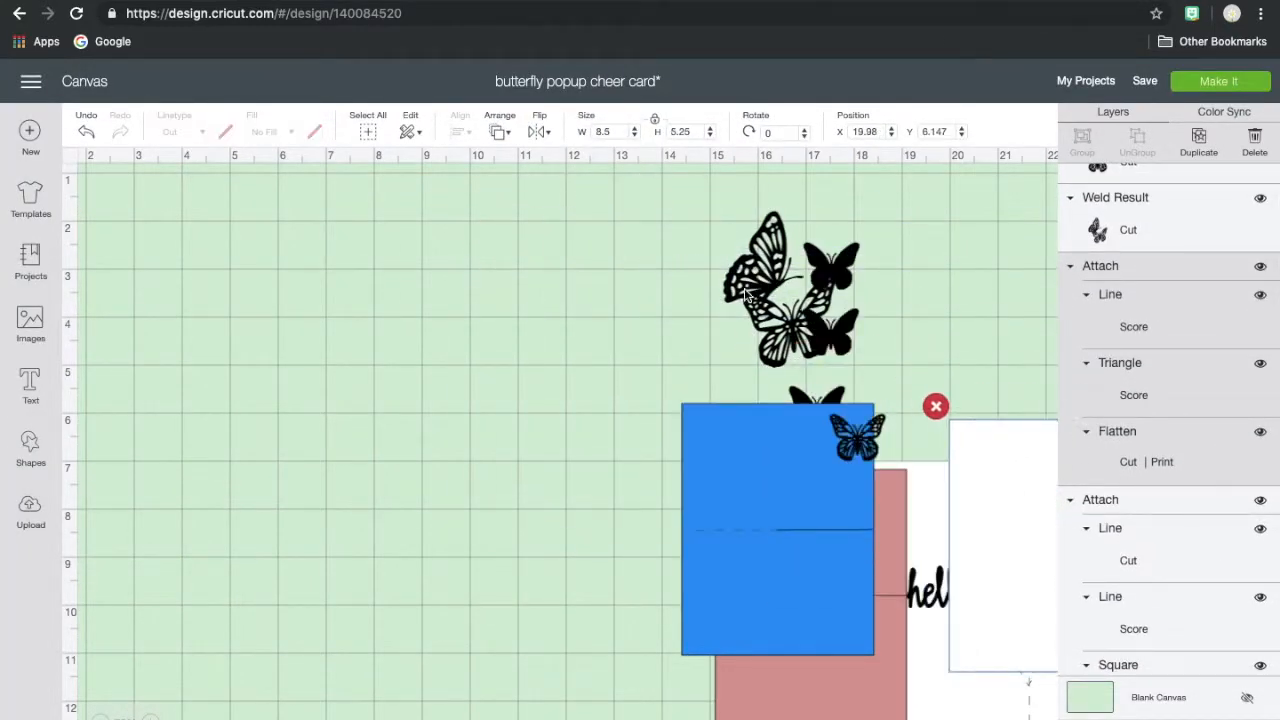
left_click_drag(742, 288, 312, 288)
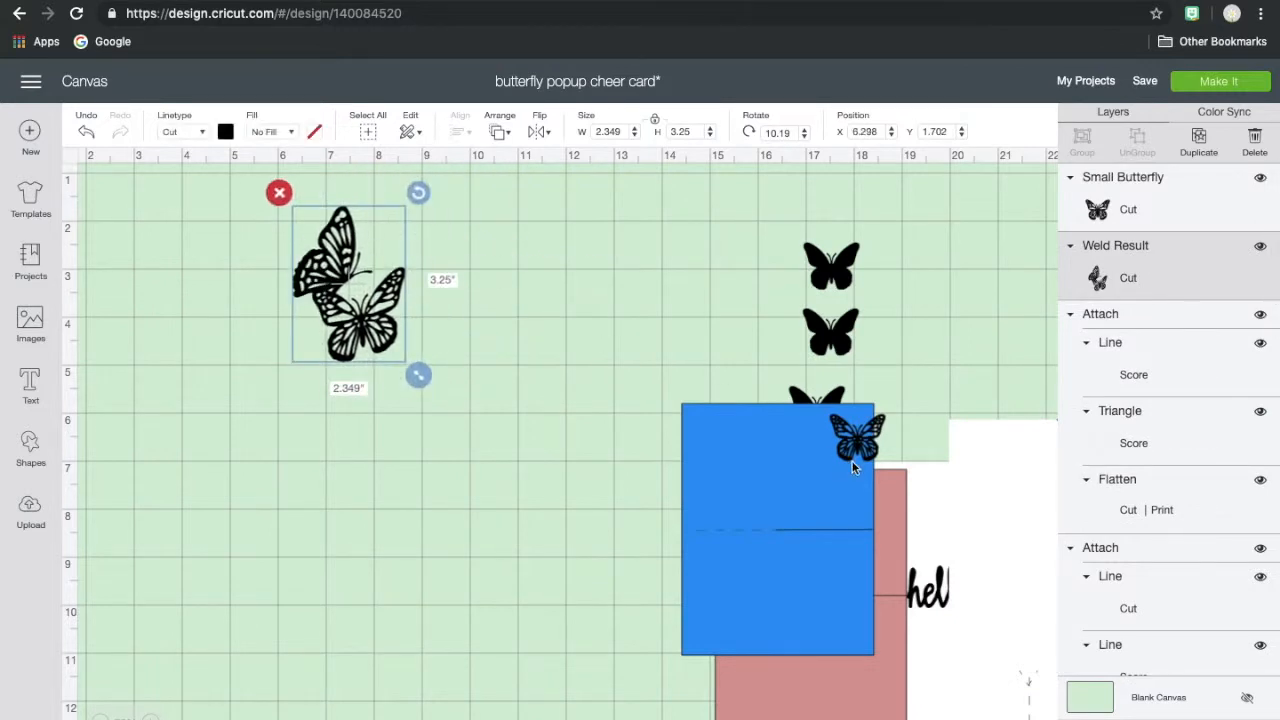
left_click_drag(855, 437, 337, 380)
- Place the three solid butterflies at about X 11, Y 1.8, the welded pair at X 13.4, Y 1.6, and the small outlined butterfly beside them
left_click_drag(819, 299, 643, 285)
left_click(738, 292)
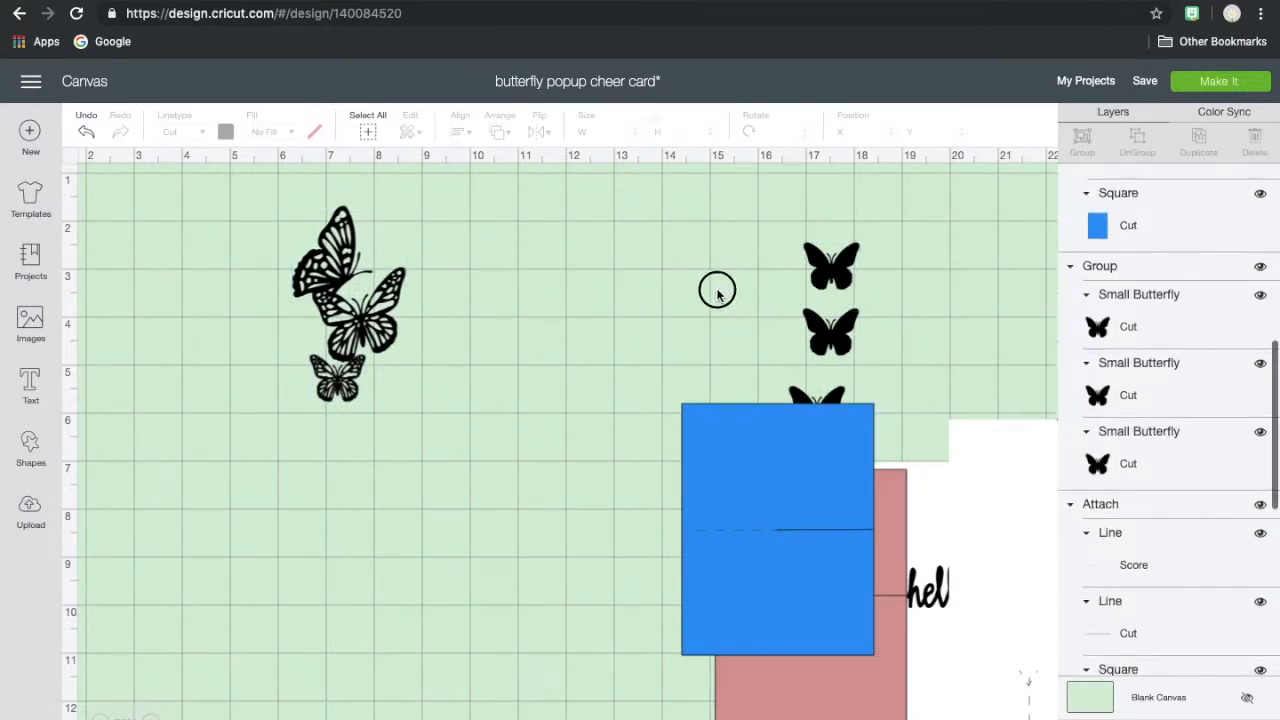
left_click_drag(812, 286, 543, 258)
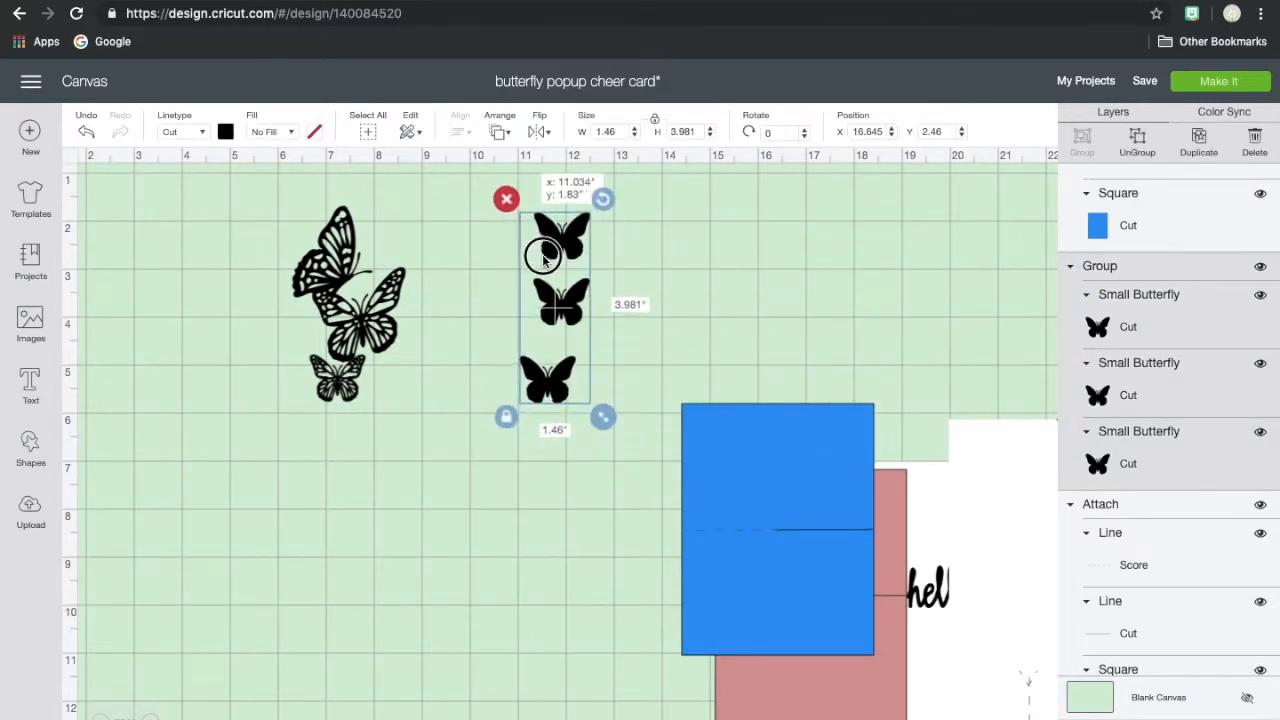
left_click_drag(367, 240, 710, 240)
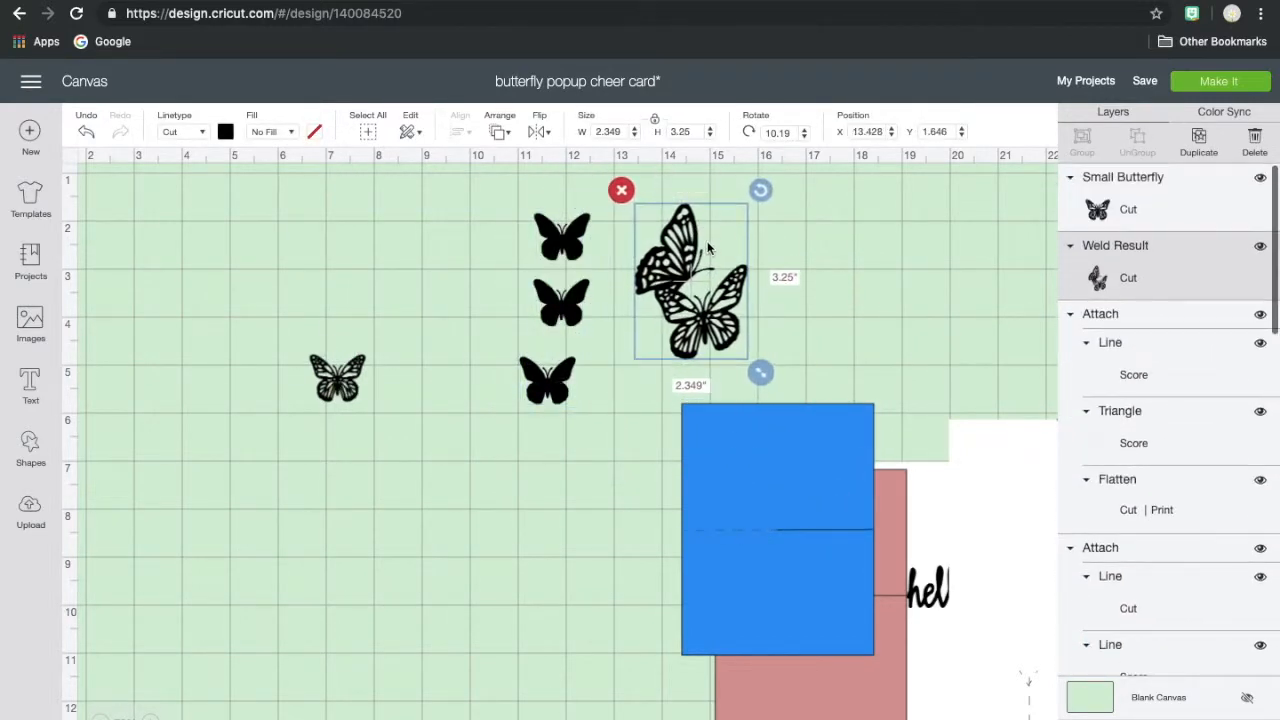
left_click_drag(338, 370, 822, 245)
- Delete the blue mat and shift the printed message card up to clear the hello card and scored base
left_click(581, 466)
left_click_drag(788, 457, 918, 540)
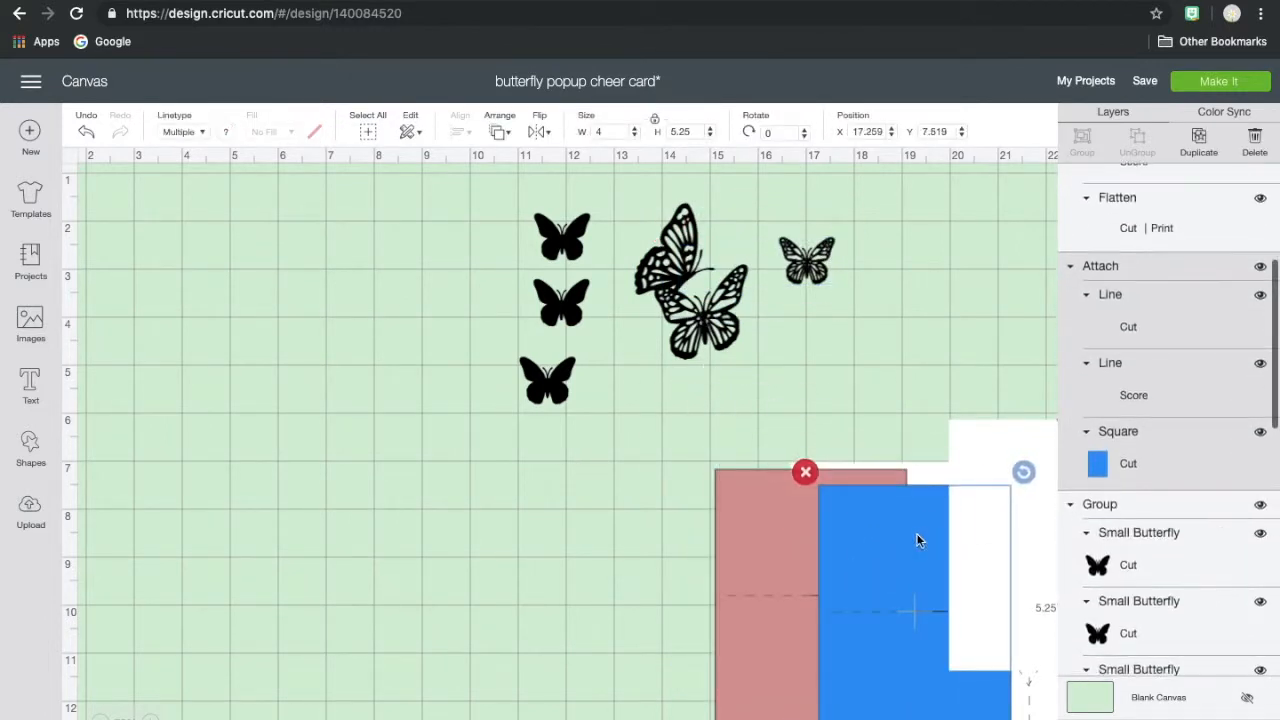
left_click(805, 472)
left_click_drag(963, 516, 980, 431)
left_click(946, 707)
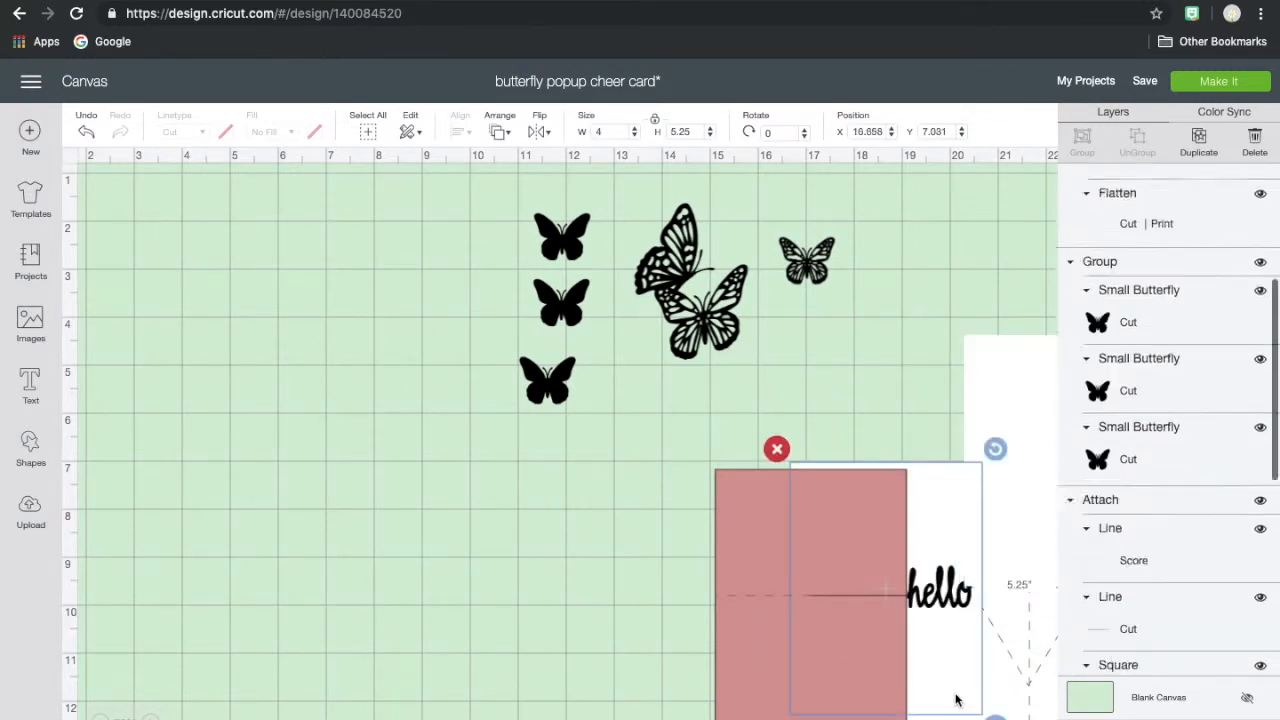
left_click(1010, 704)
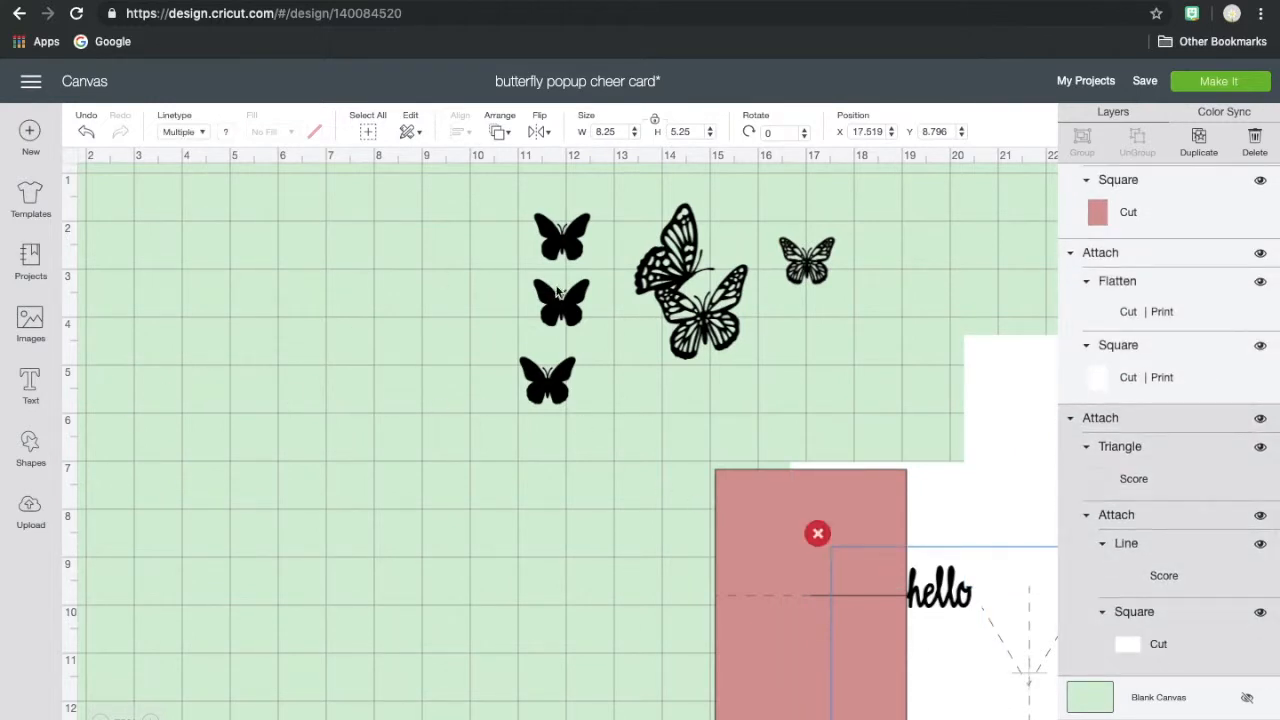
- Open the image library's BUTTERFLY search limited to free images and review its filter options
left_click(30, 322)
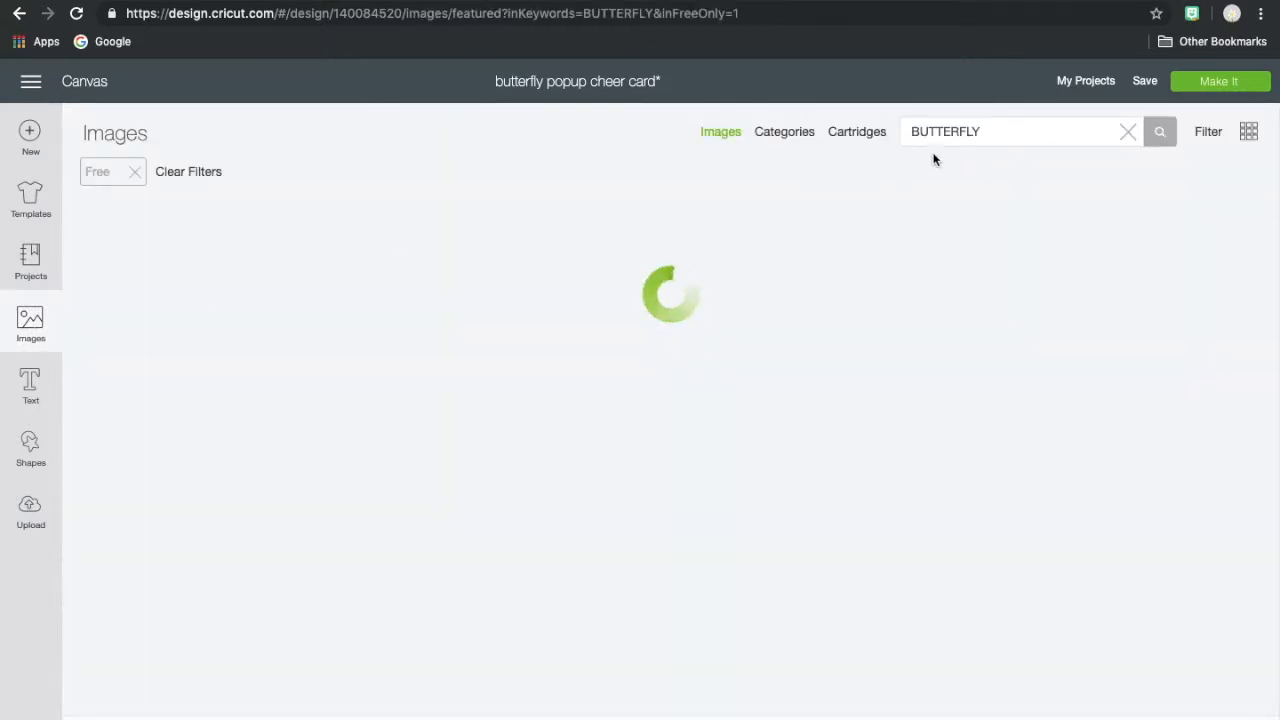
left_click(986, 134)
left_click(989, 134)
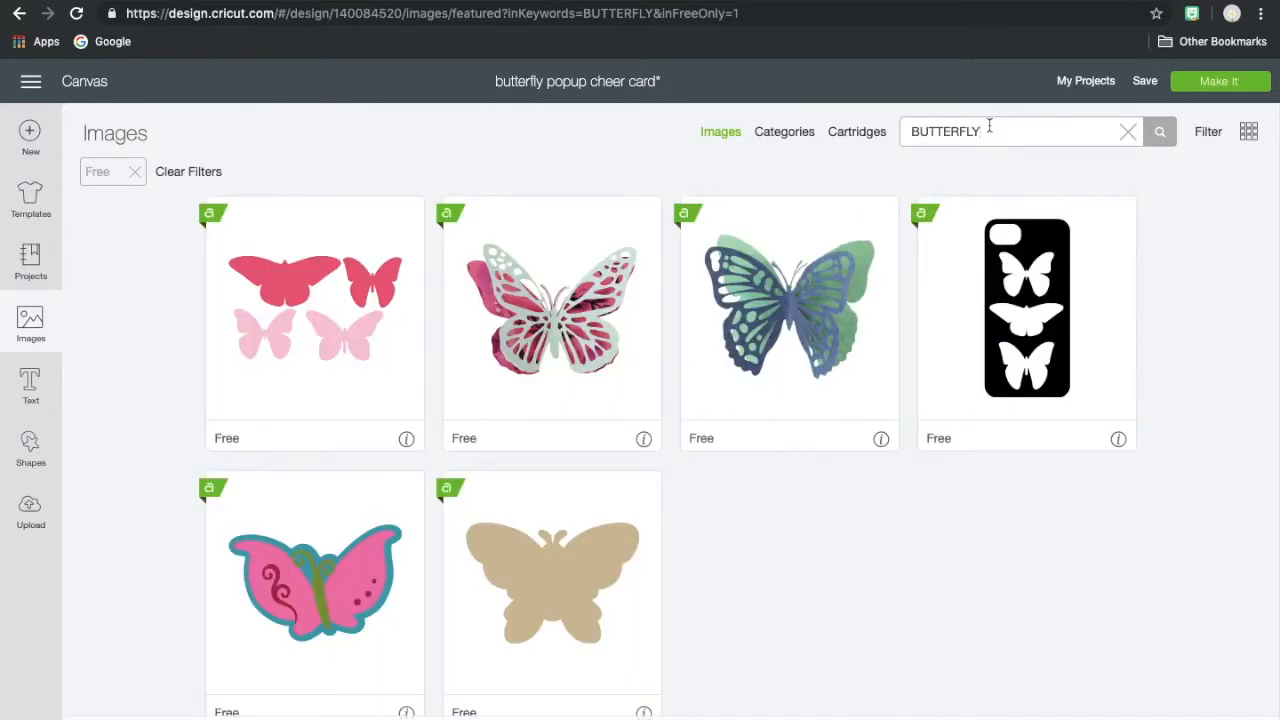
left_click(1210, 133)
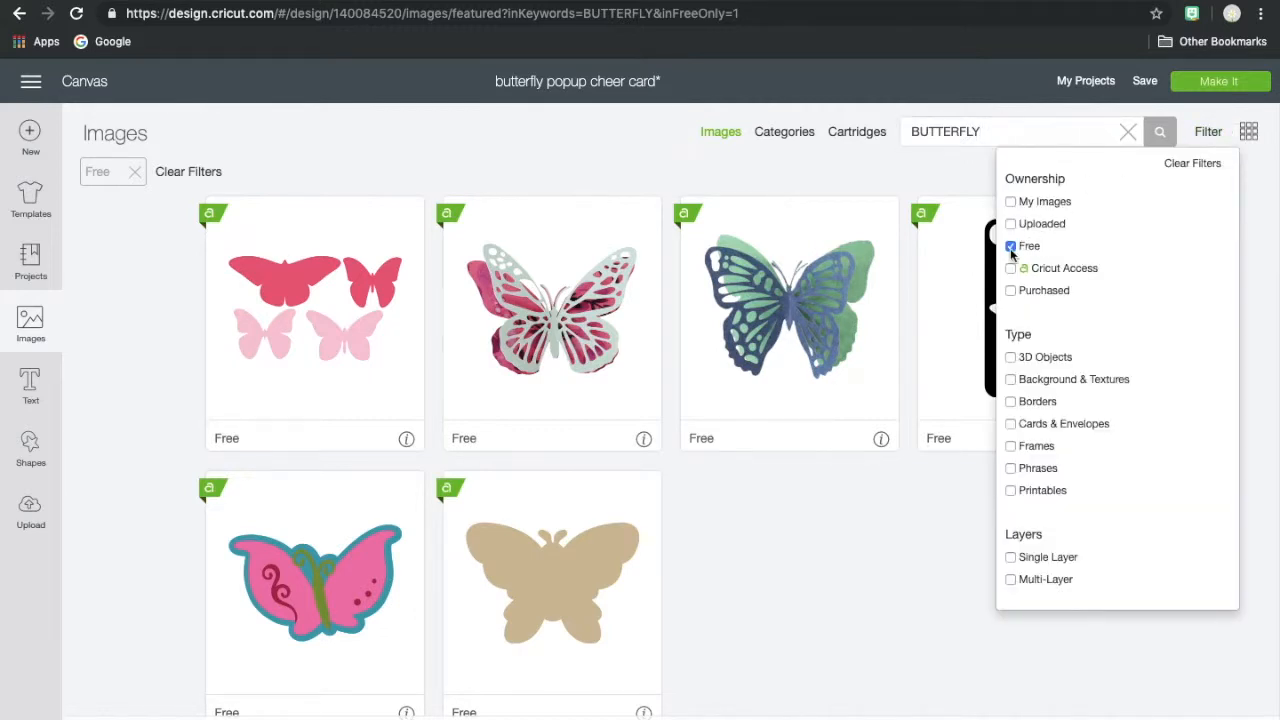
left_click(805, 177)
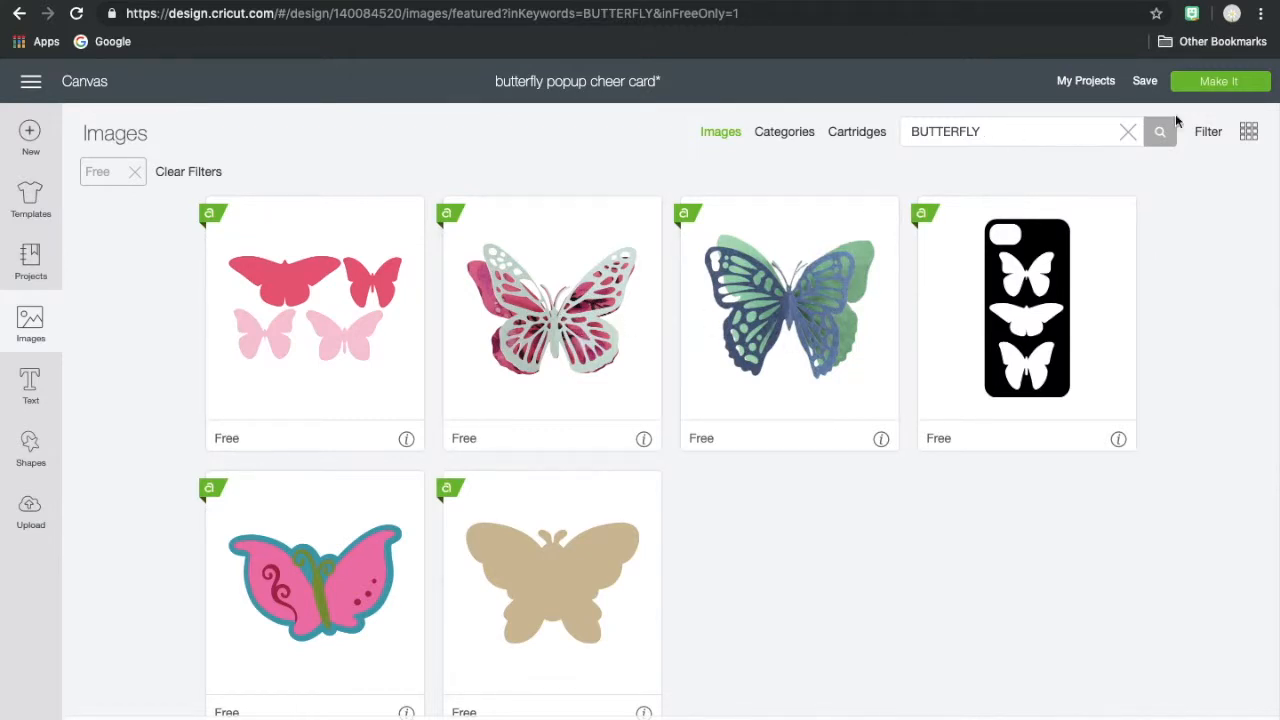
- Include Cricut Access images in the butterfly search, browse them, and restrict the search to free images again
left_click(1208, 133)
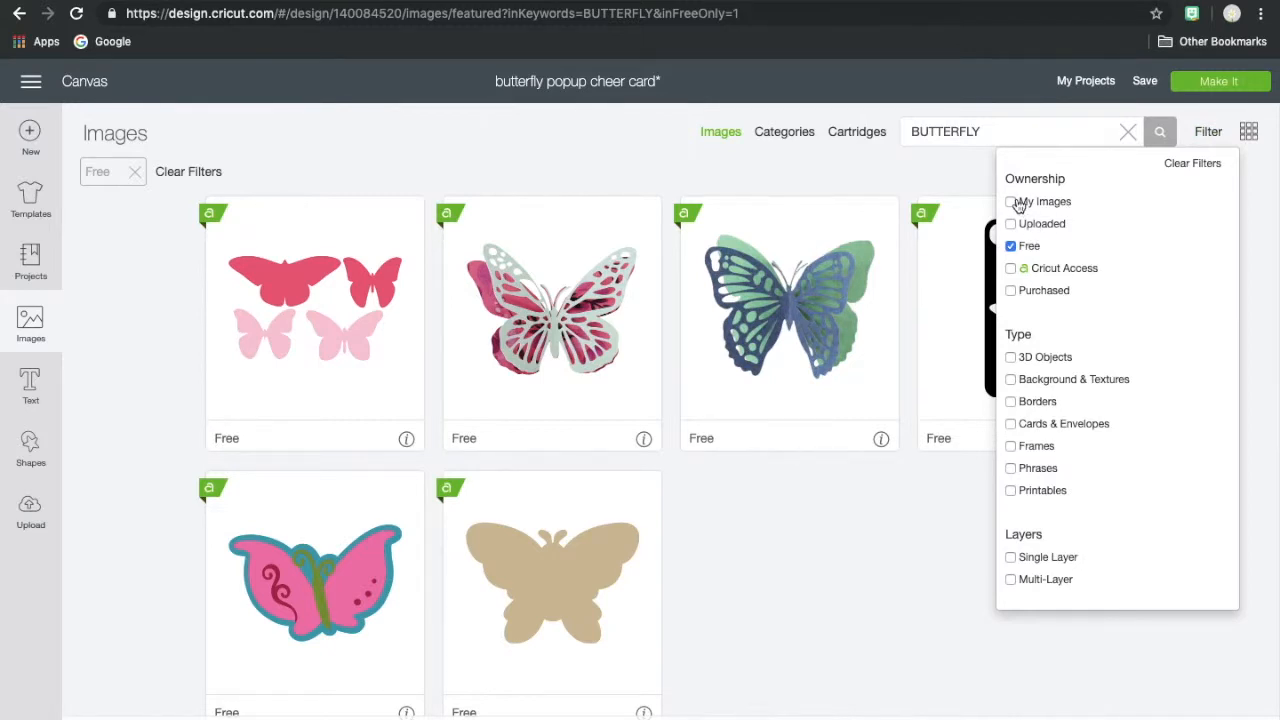
left_click(1064, 268)
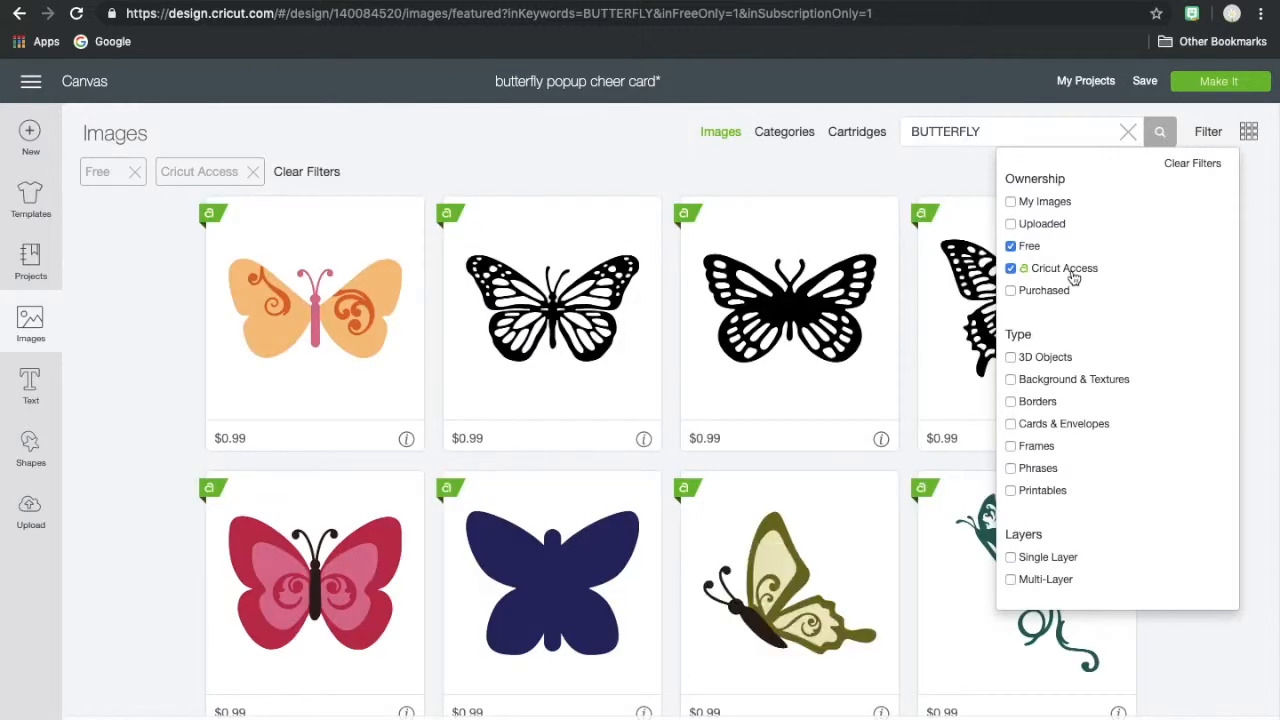
scroll(729, 403, "down", 4)
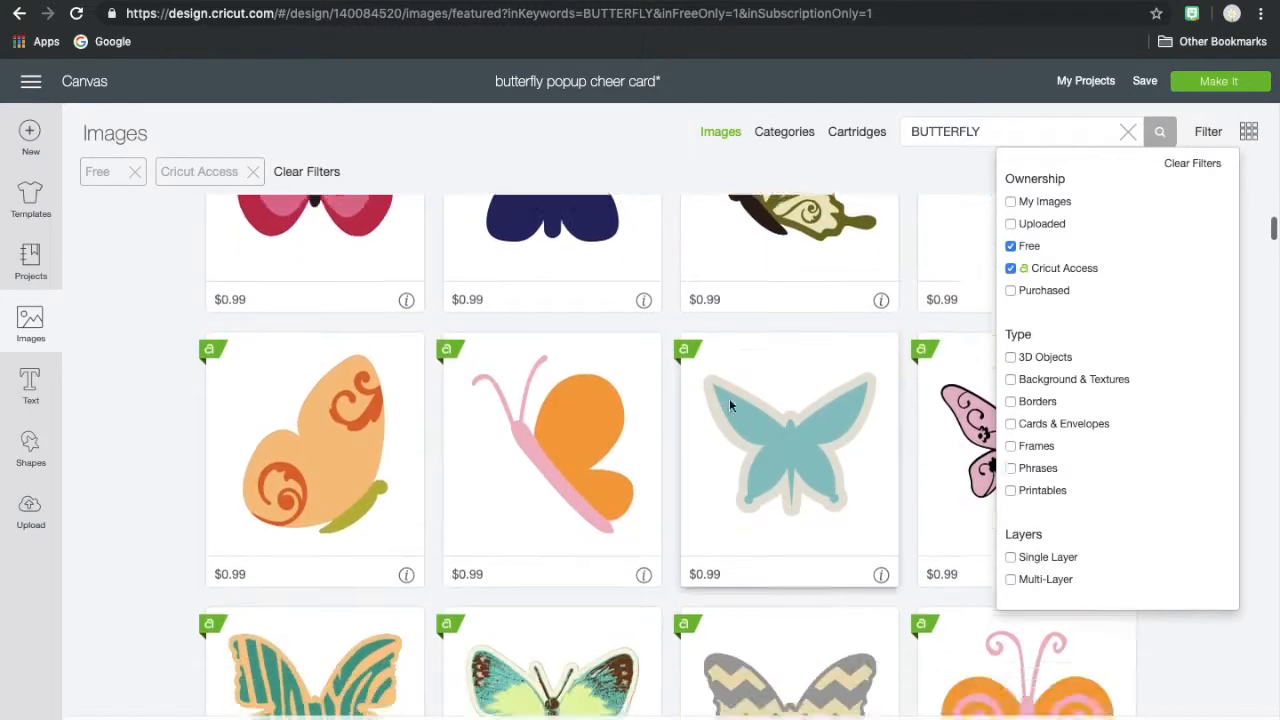
scroll(729, 398, "up", 4)
left_click(1012, 268)
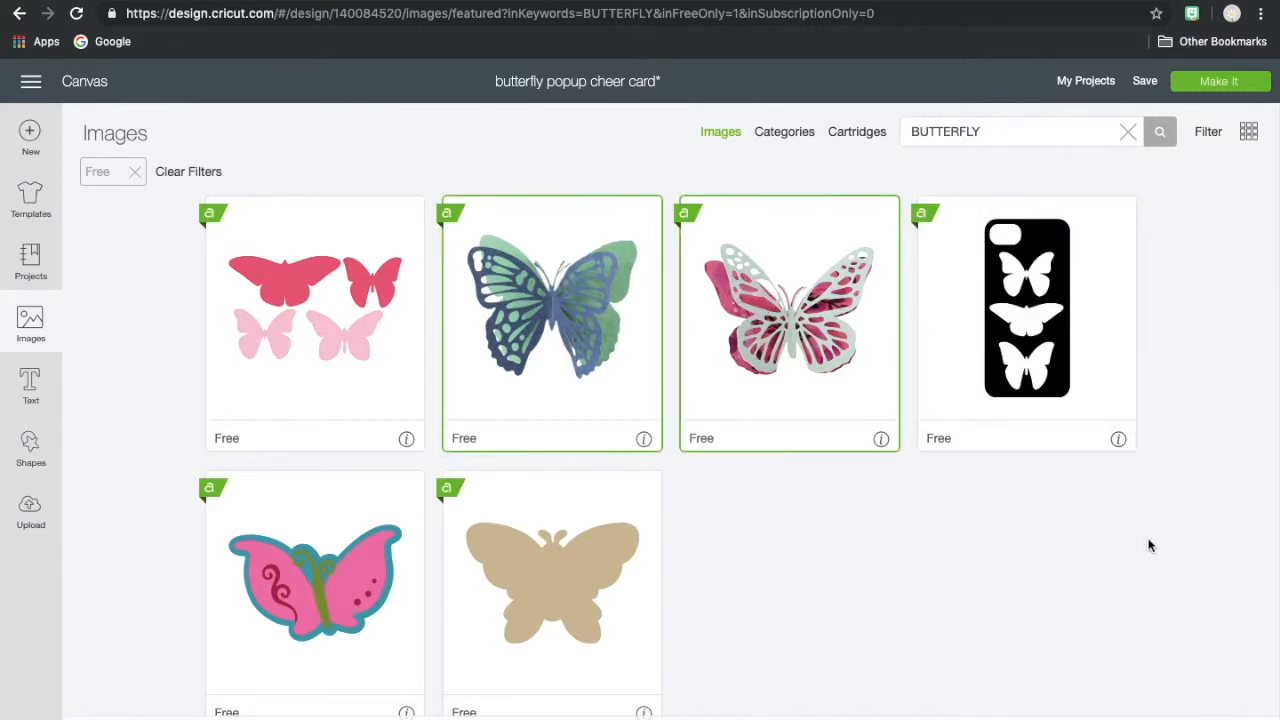
- Insert the two selected free layered butterflies and move the green-and-pink one to about X 7.3, Y 6.6
left_click(1210, 718)
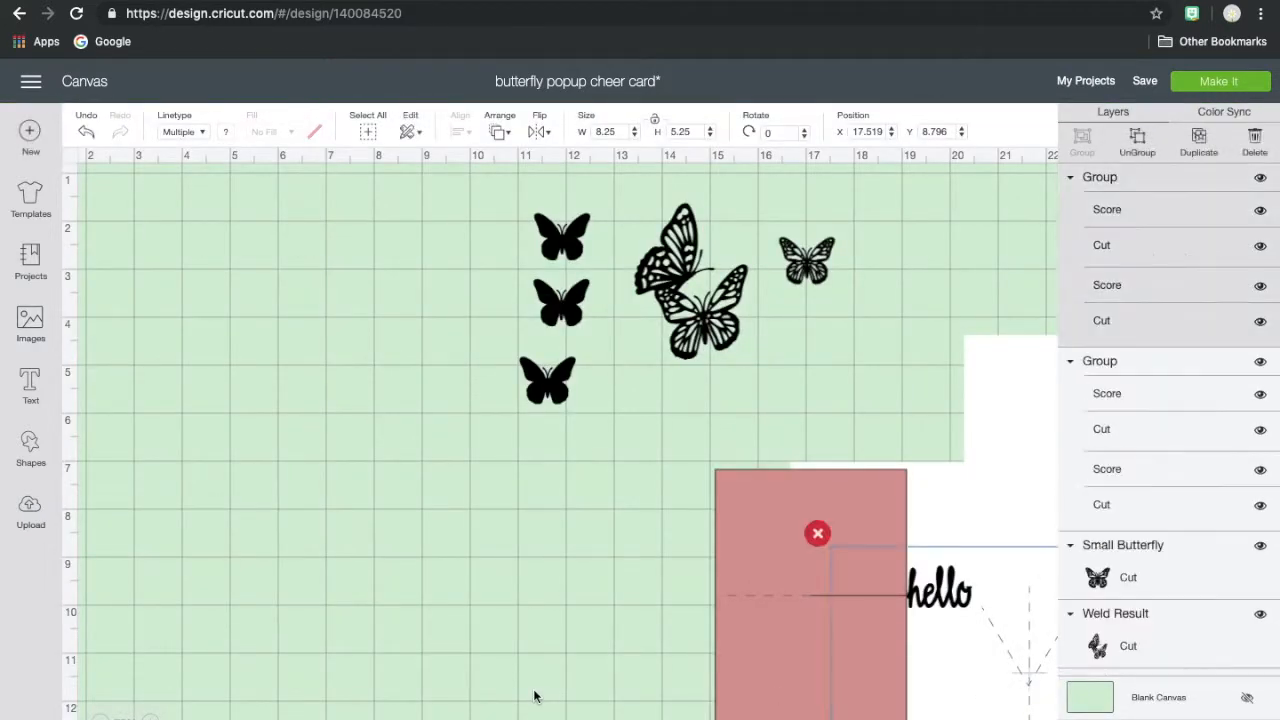
left_click_drag(249, 363, 405, 486)
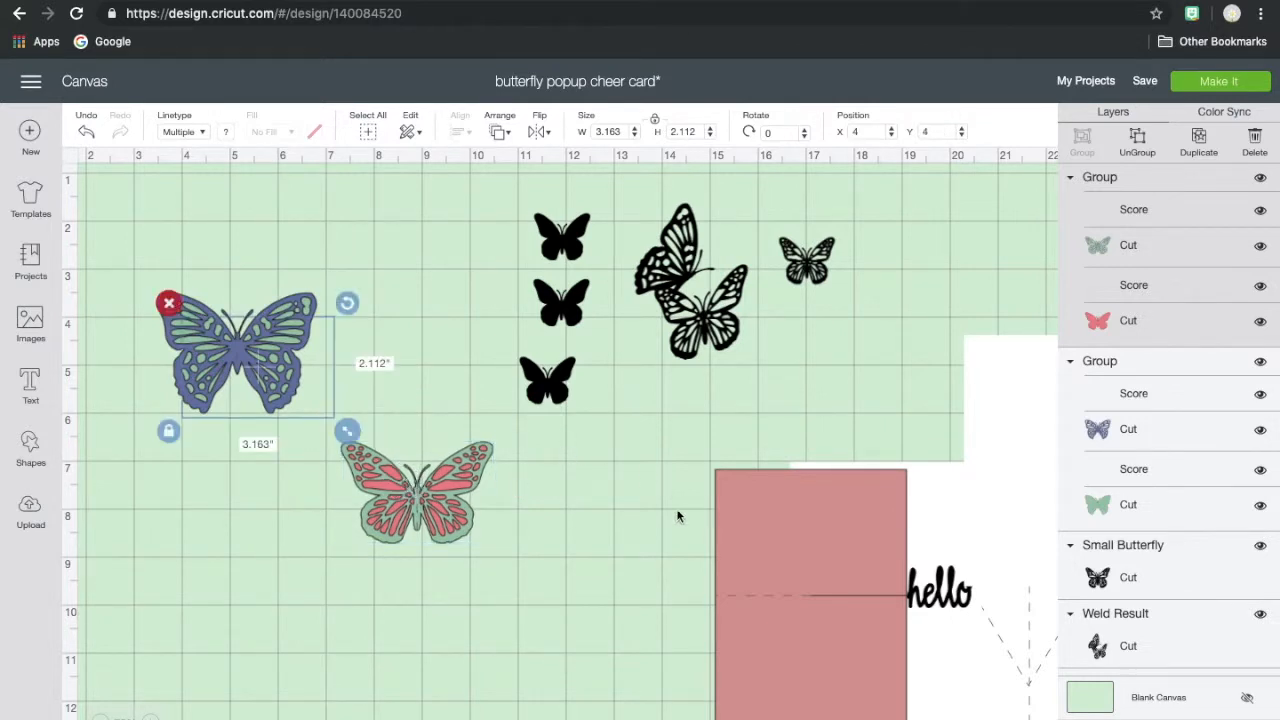
- Ungroup the green-and-pink butterfly and move its green cutout layer off the pink base to about X 11.6, Y 7.4
left_click(1137, 143)
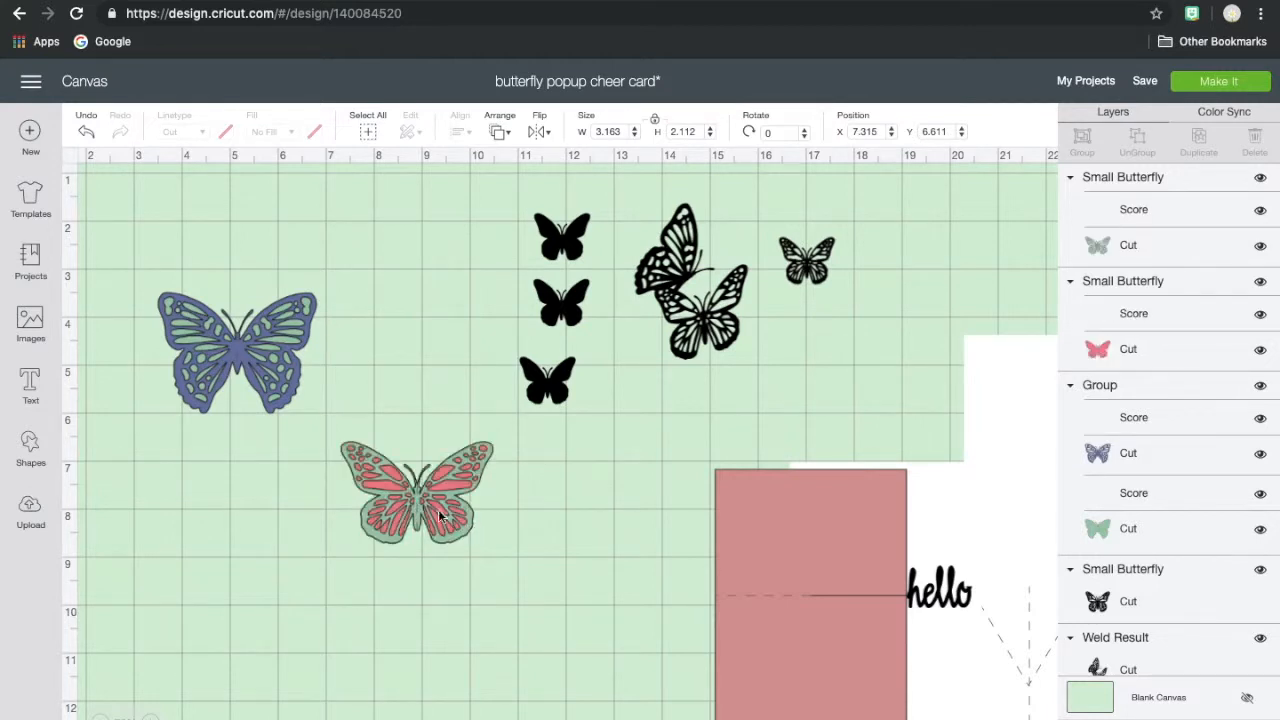
left_click(428, 508)
left_click_drag(428, 508, 632, 545)
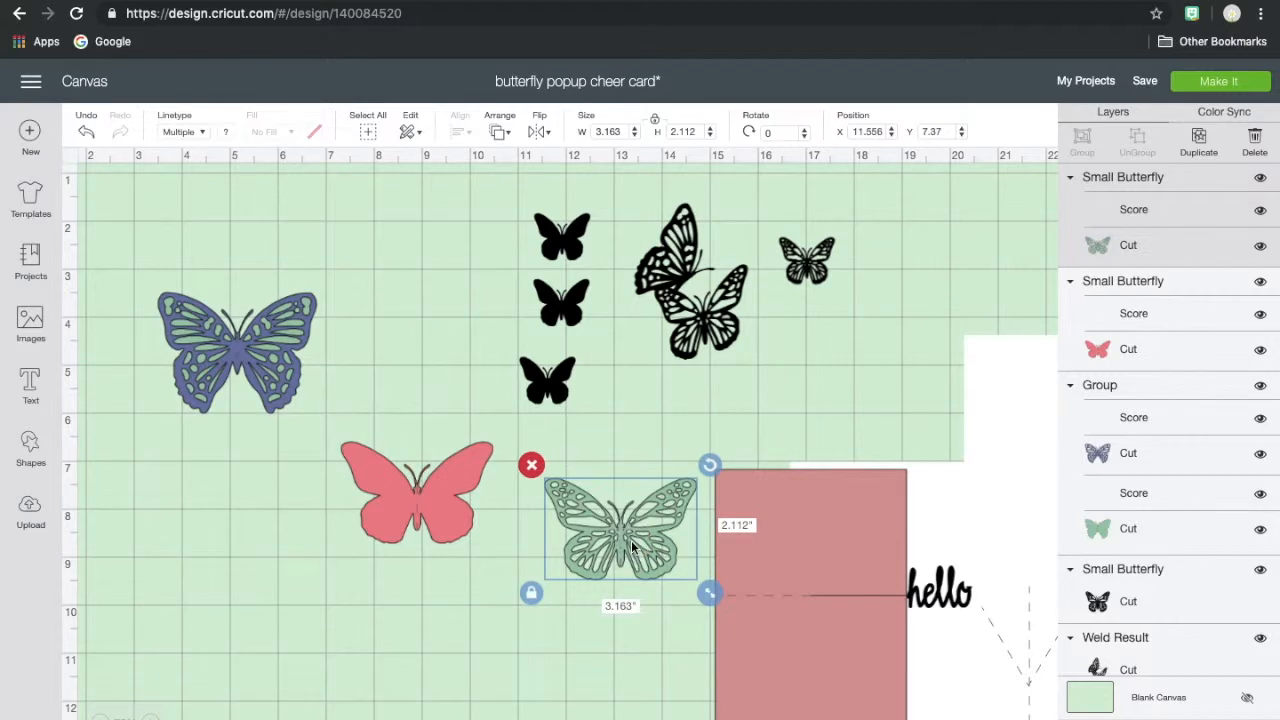
- Shrink the pink butterfly base, duplicate it twice, and arrange the three small copies in a diagonal below the black butterflies
left_click(433, 487)
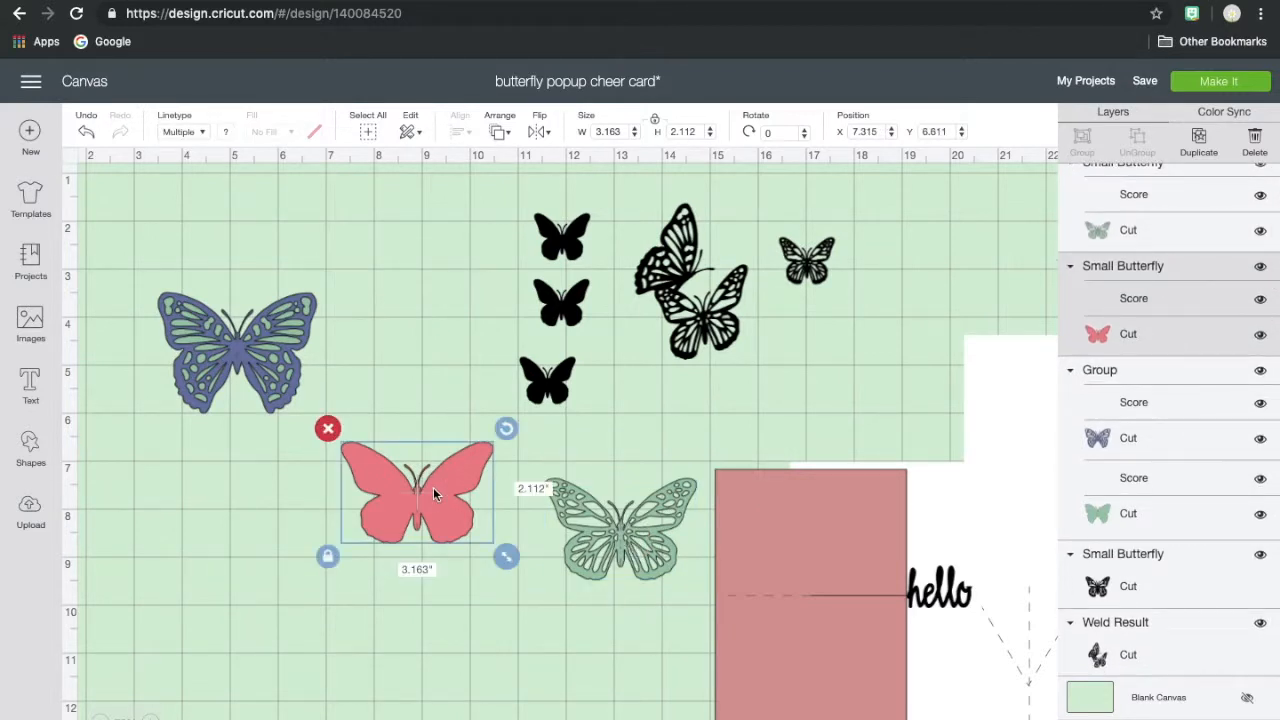
left_click_drag(506, 556, 437, 525)
left_click_drag(391, 480, 572, 399)
mouse_move(611, 427)
left_mouse_down()
mouse_move(591, 418)
mouse_move(601, 444)
left_mouse_up()
left_click_drag(565, 402, 520, 481)
left_click(563, 388)
- Move the green cutout below the black butterfly pair, unlock its proportions, resize it to about 1.89 × 1.46 in and rotate it to about 345°
left_click_drag(650, 533, 718, 432)
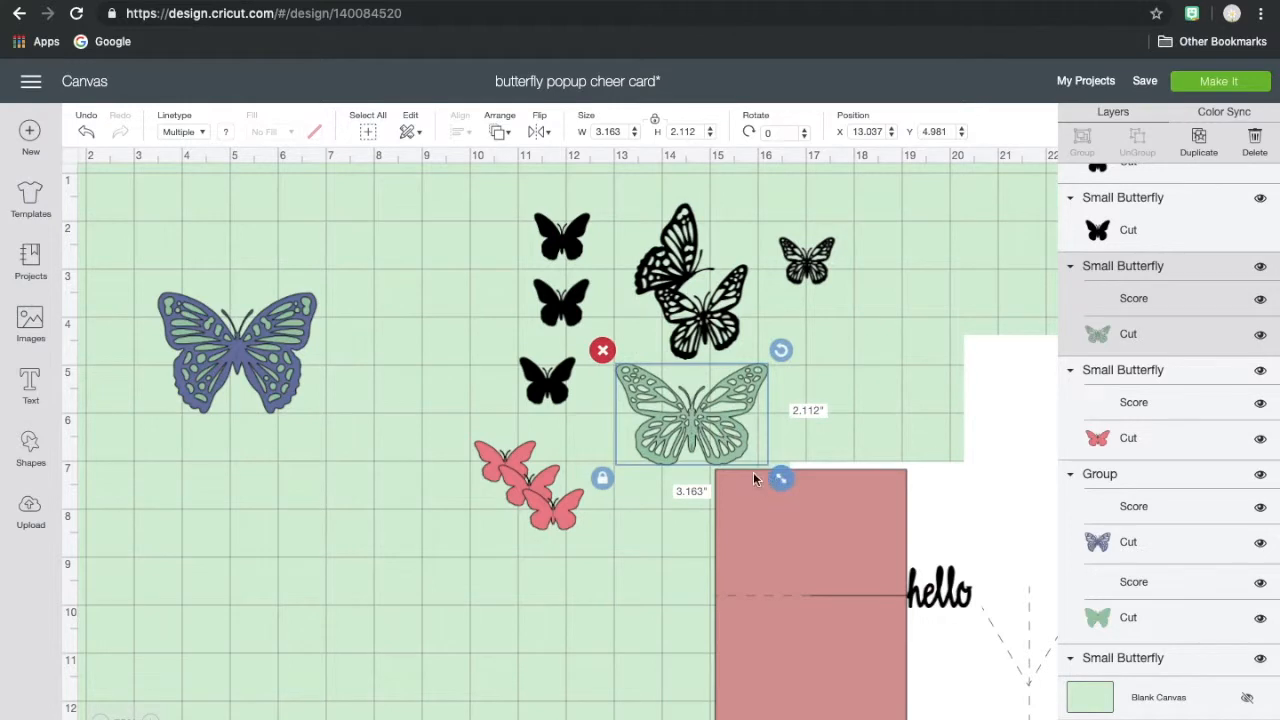
left_click(603, 479)
left_click_drag(779, 474, 720, 445)
left_click_drag(654, 394, 678, 420)
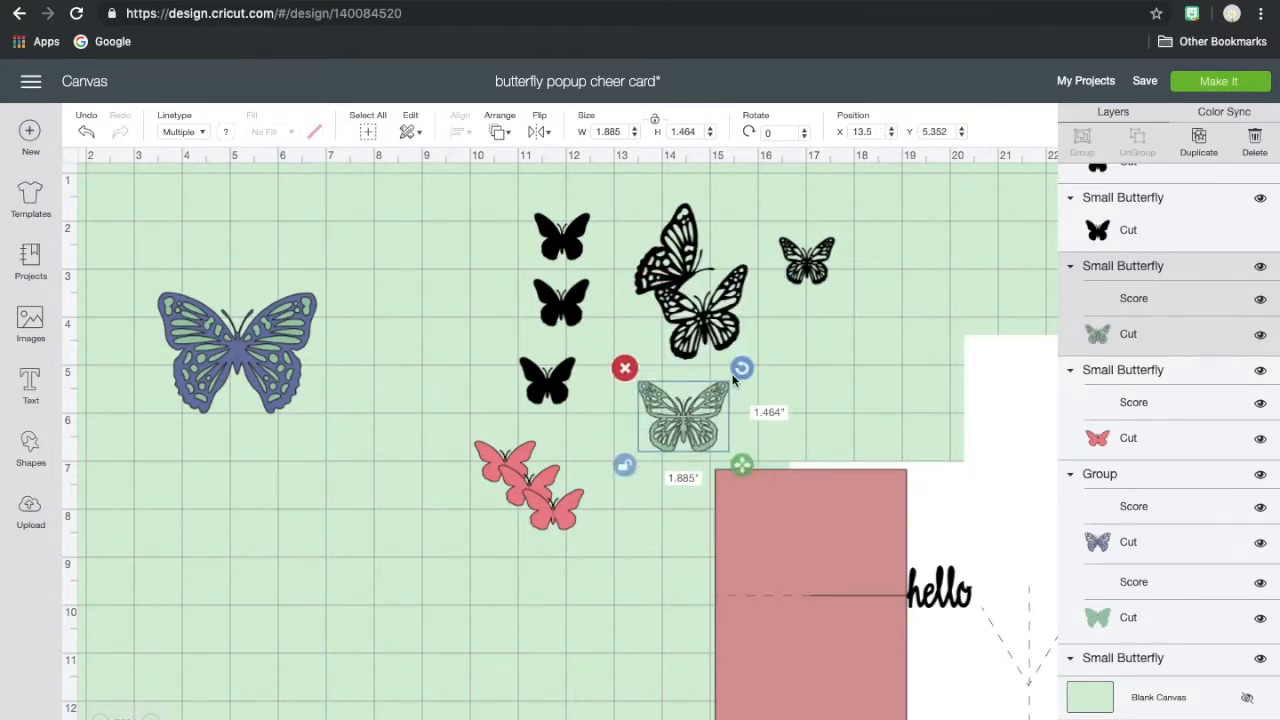
left_click_drag(737, 369, 731, 356)
left_click(794, 380)
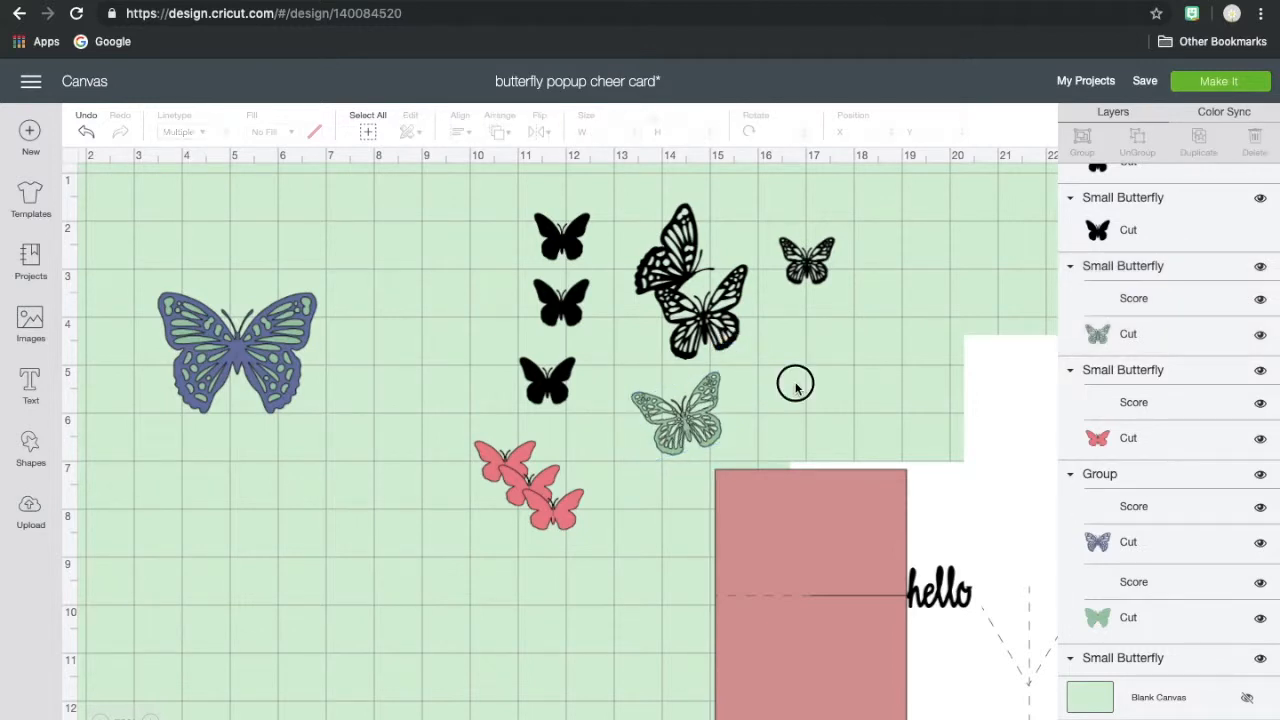
- Refine the green cutout's size to about 2.0 × 1.78 in against the black butterfly pair, and place it at about X 17.2, Y 4.2
left_click(700, 427)
mouse_move(735, 470)
left_mouse_down()
mouse_move(738, 445)
mouse_move(723, 457)
left_mouse_up()
left_click_drag(695, 412, 737, 325)
left_click_drag(760, 371, 776, 385)
left_click_drag(740, 345, 661, 456)
left_click_drag(666, 449, 890, 388)
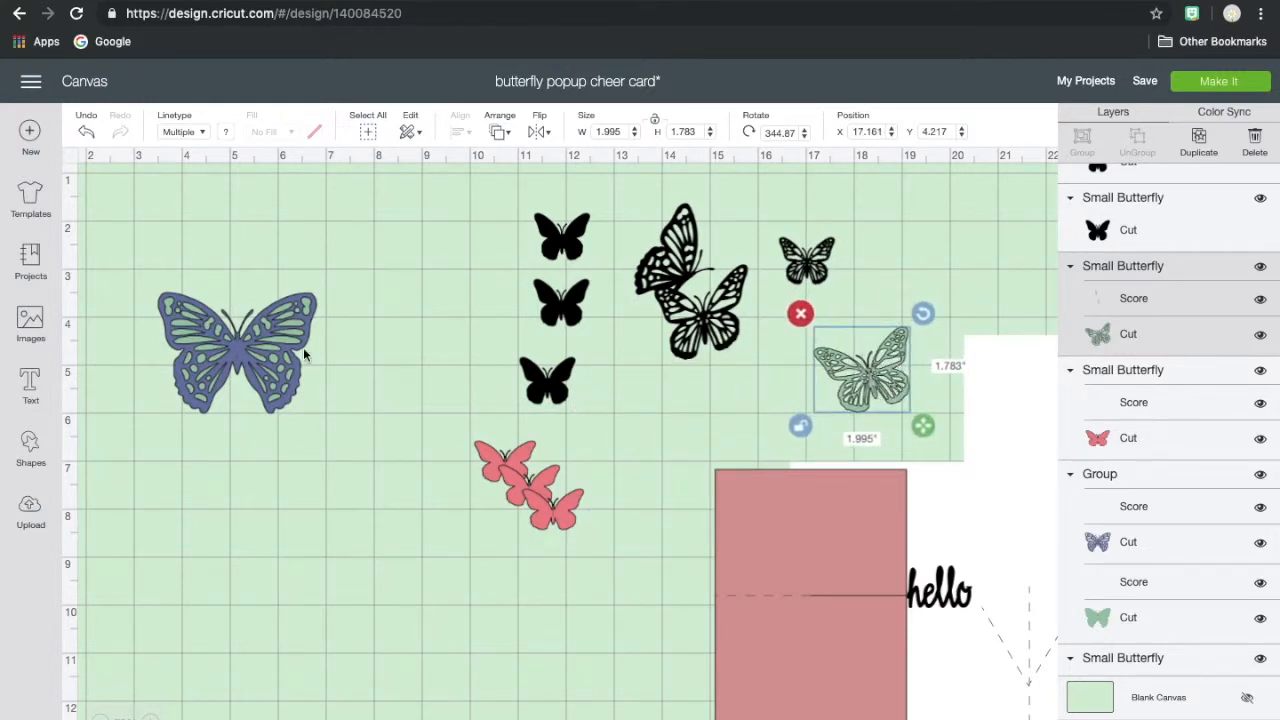
- Ungroup the blue-and-green butterfly, move its blue cutout layer to about X 5.4, Y 7.5, and delete the solid green base
left_click(265, 365)
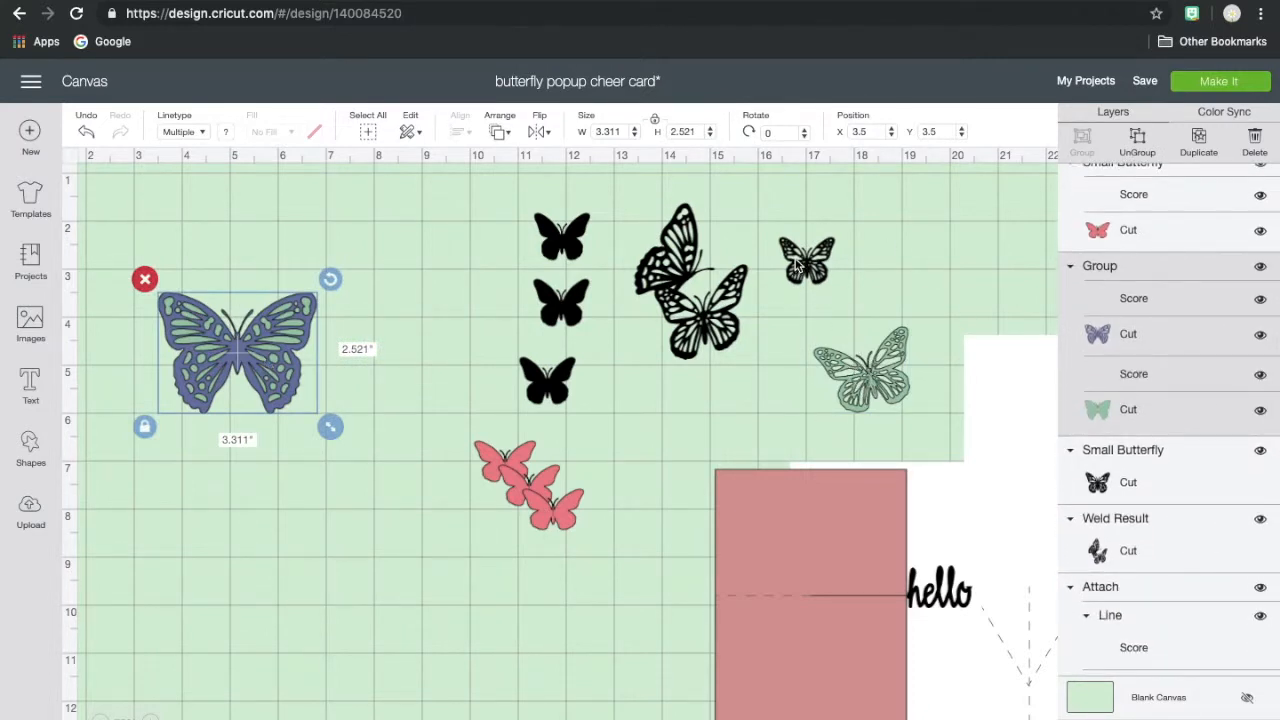
left_click(800, 265)
left_click(268, 370)
left_click(1137, 134)
left_click_drag(250, 410, 343, 604)
left_click(236, 418)
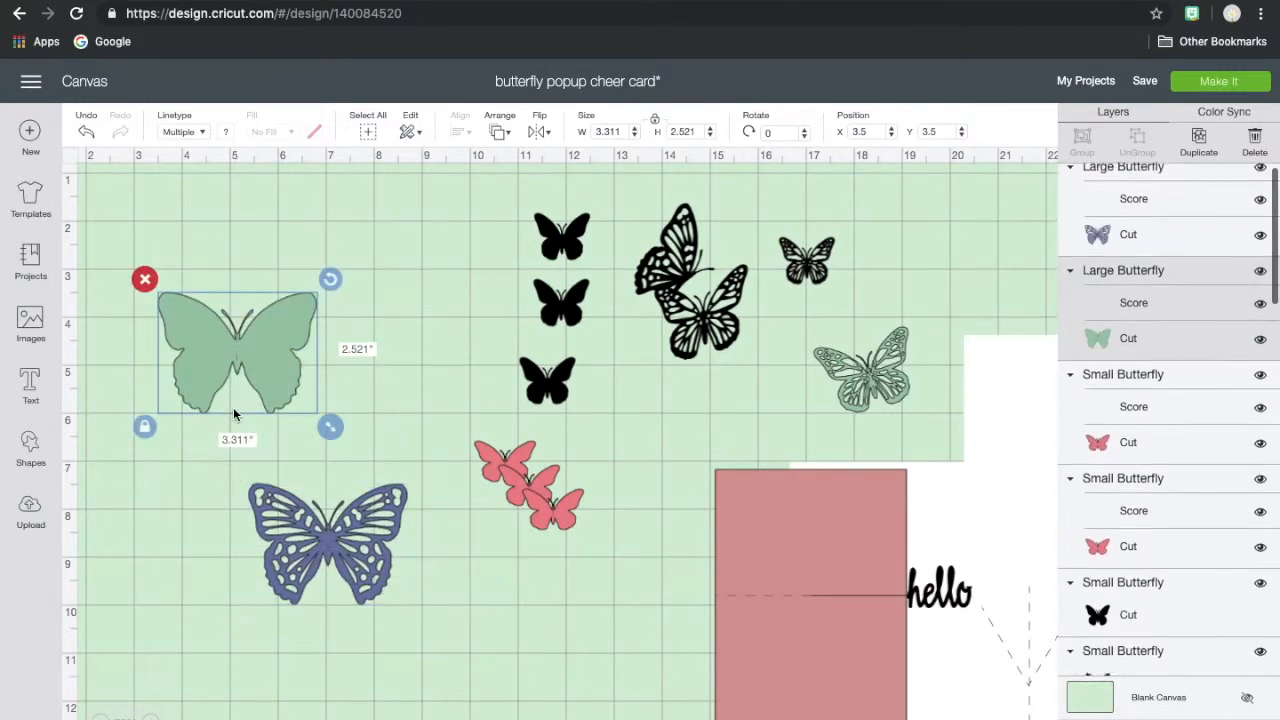
left_click(145, 282)
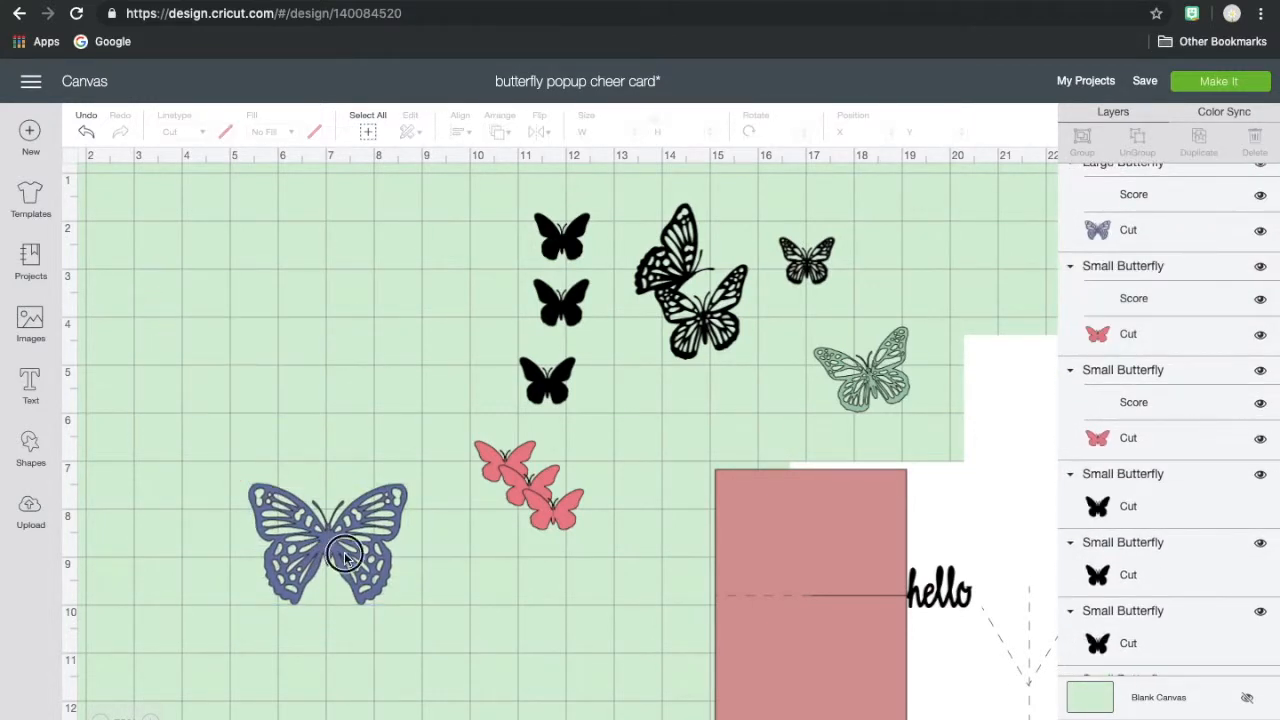
- Duplicate the blue cutout, scale one copy to 1.2 × 0.914 in at about X 13.4, Y 6.1, and move the large one to X 5.2, Y 4.7
left_click(376, 545)
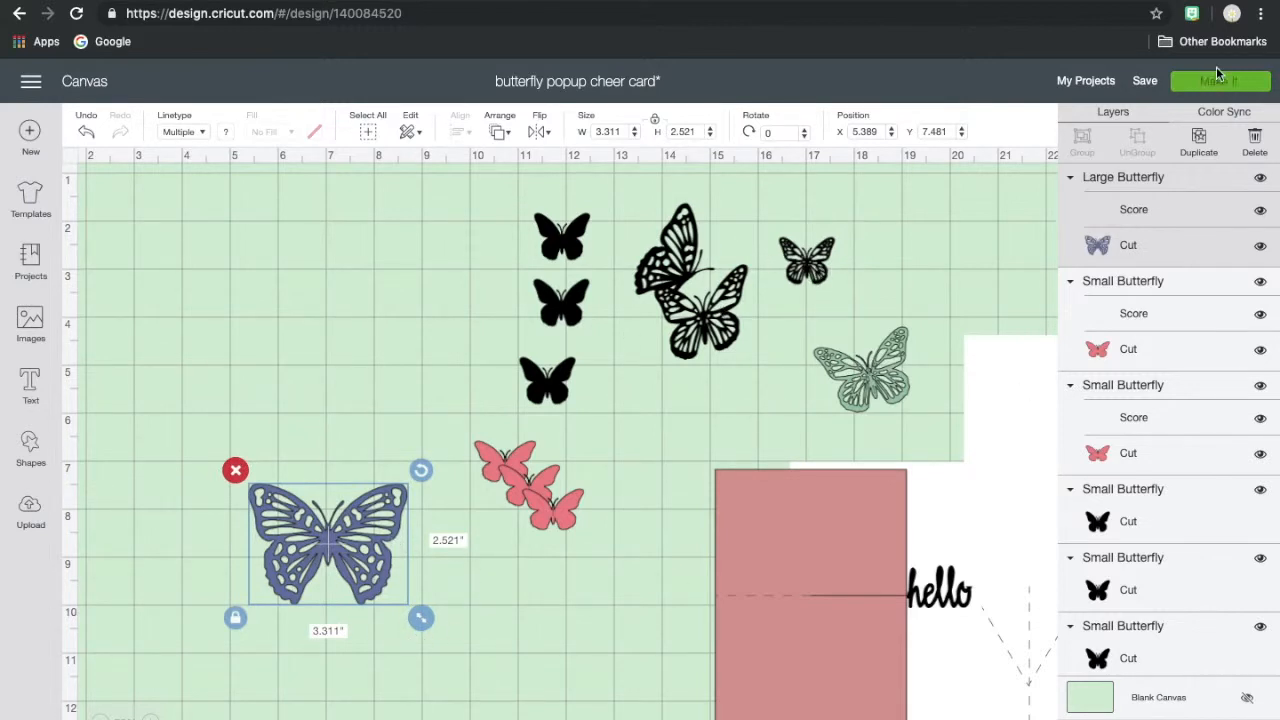
left_click(849, 168)
left_click_drag(440, 645, 348, 582)
left_click_drag(299, 535, 695, 411)
left_click(362, 527)
left_click_drag(362, 527, 355, 391)
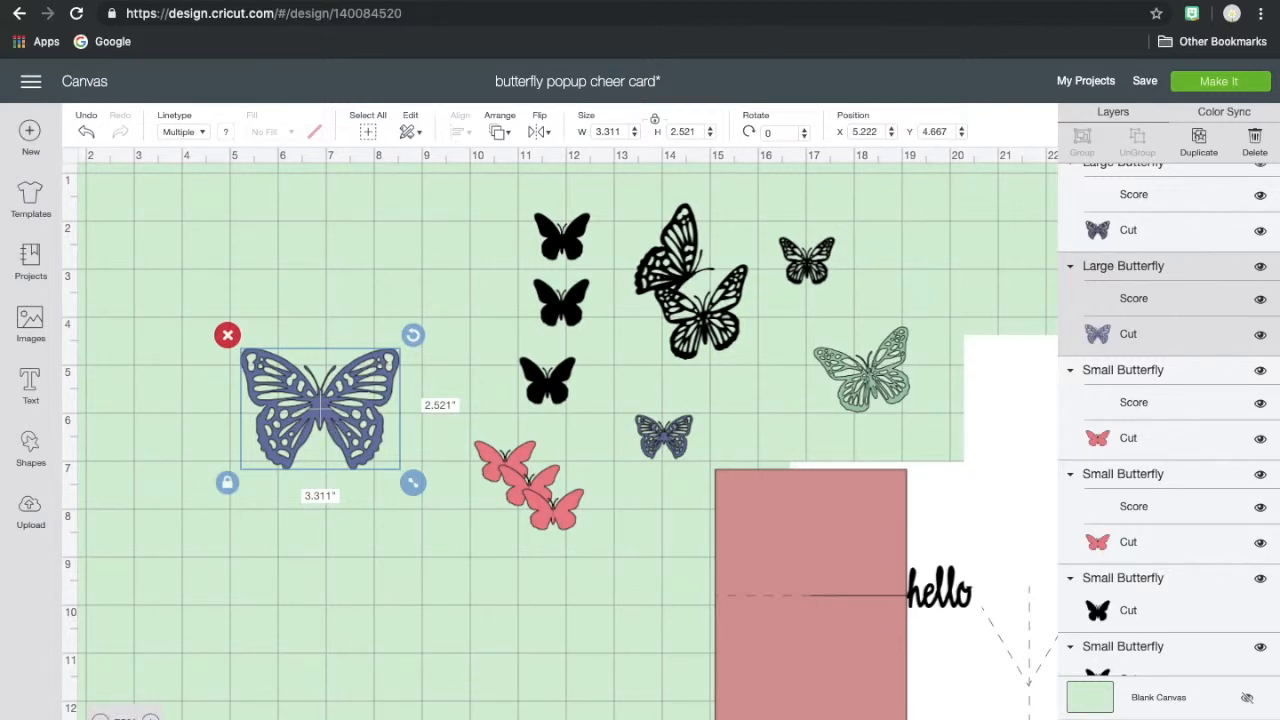
- Add a circle shape and place it over the right wing of the large blue butterfly at about X 6.3, Y 3.7
left_click(100, 718)
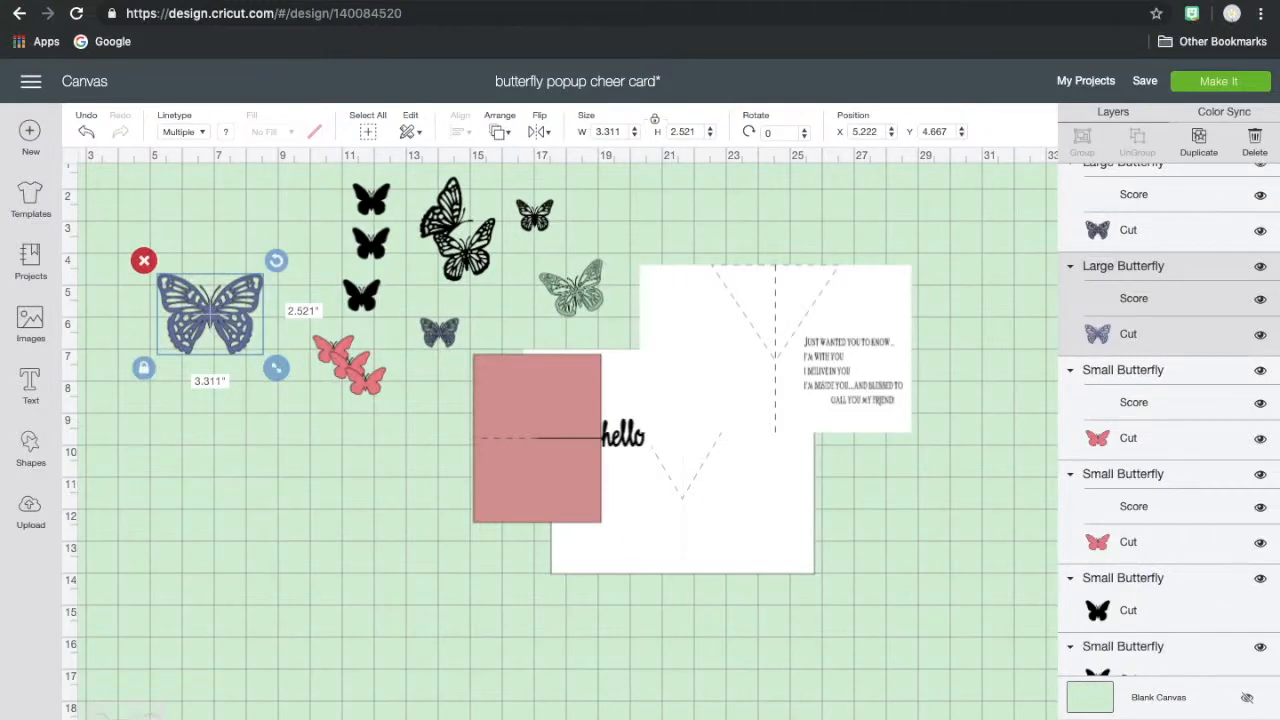
left_click(150, 718)
left_click(150, 718)
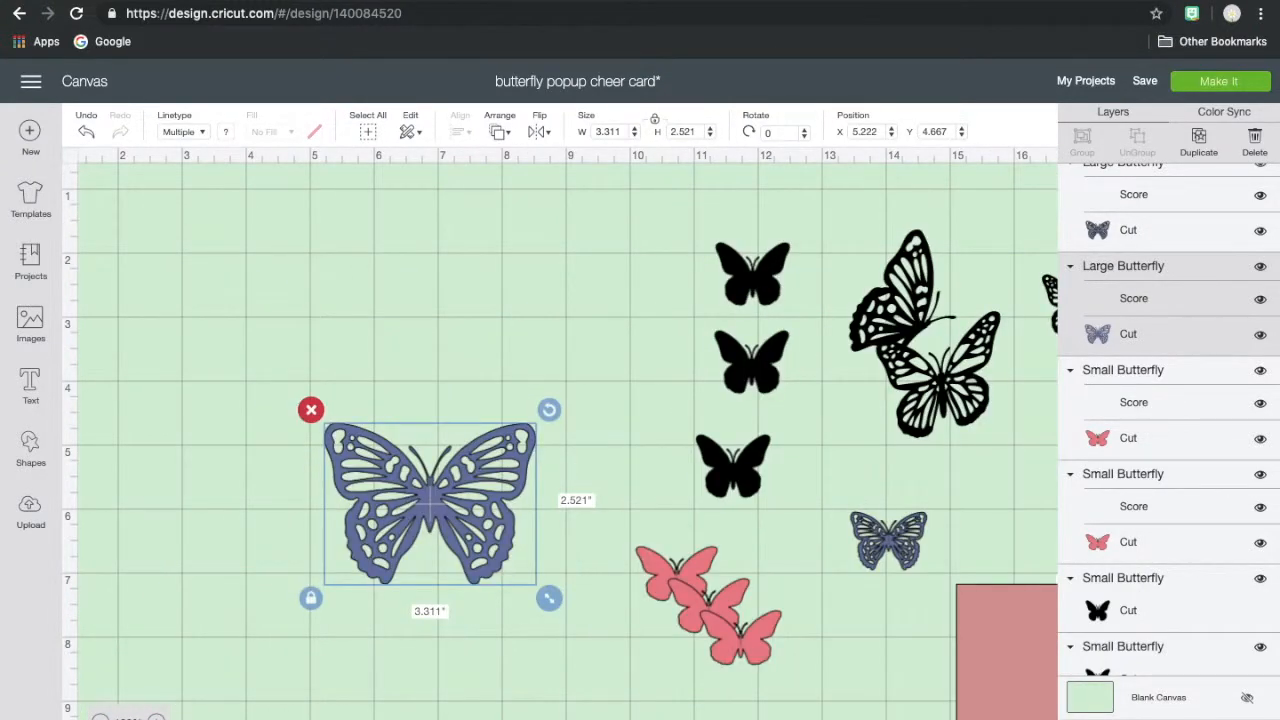
left_click(150, 718)
left_click(155, 718)
scroll(287, 685, "down", 2)
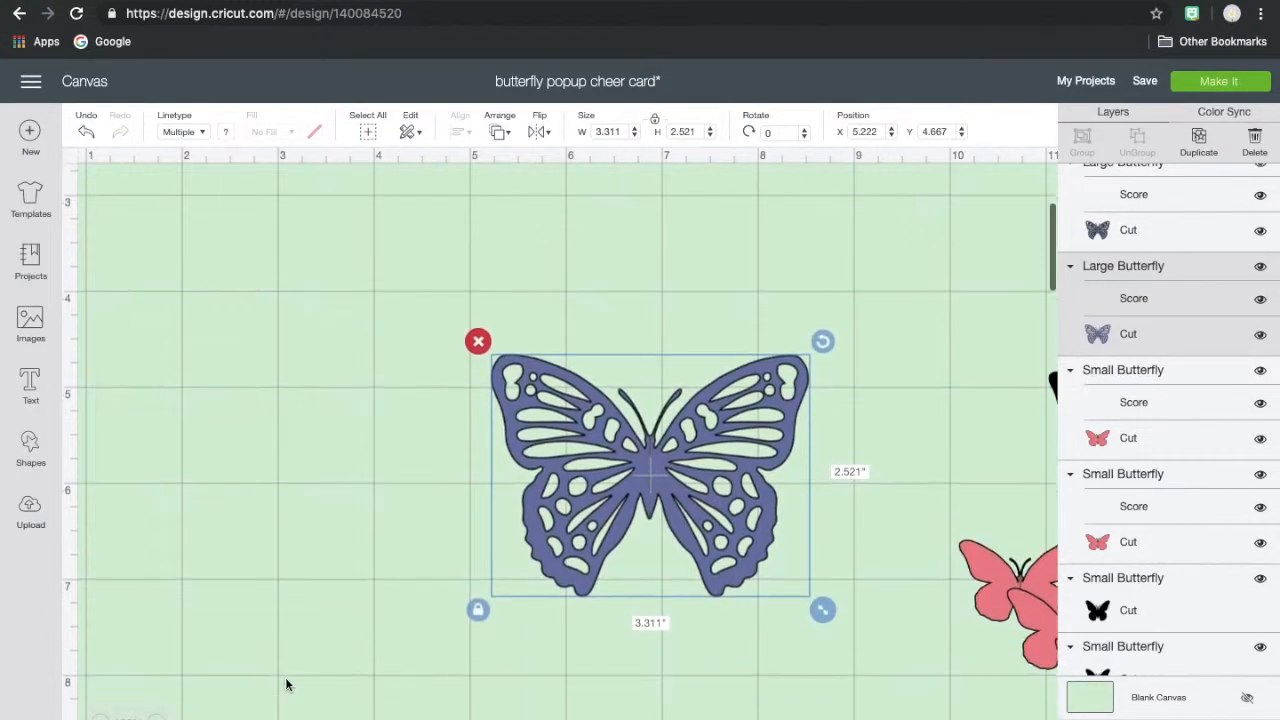
scroll(287, 685, "right", 1)
left_click(30, 450)
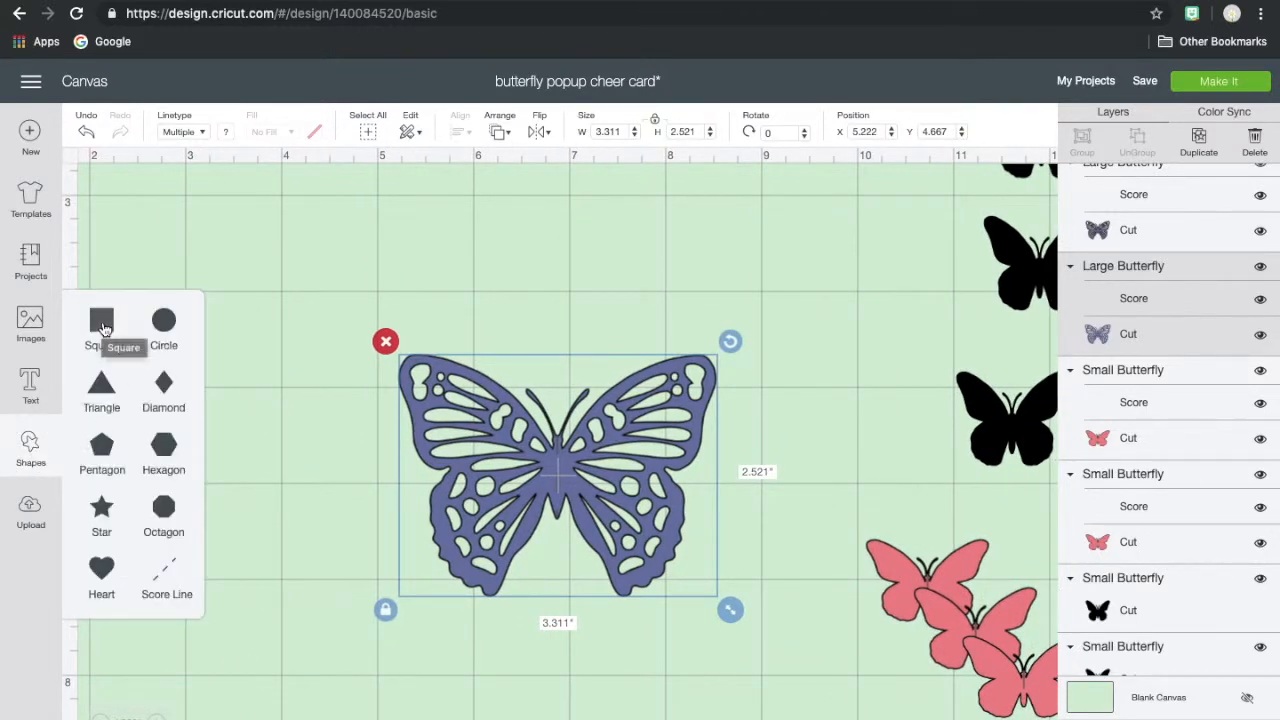
left_click(163, 323)
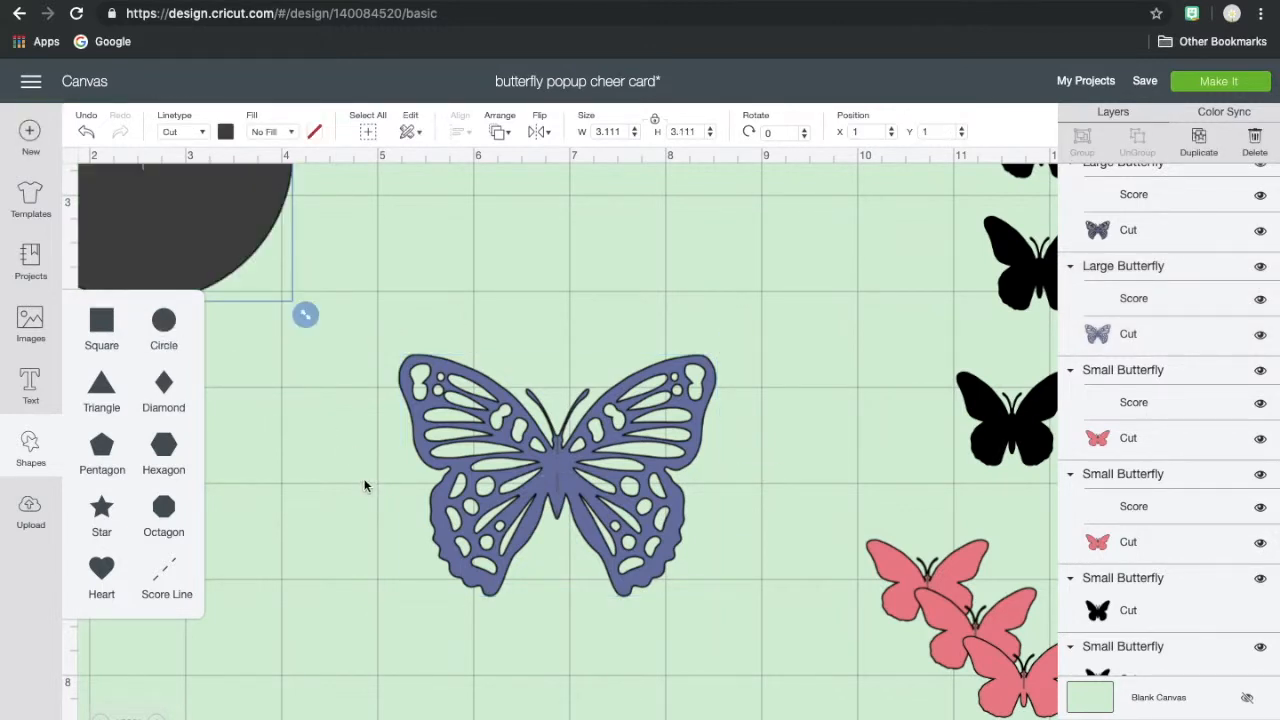
left_click_drag(220, 239, 711, 491)
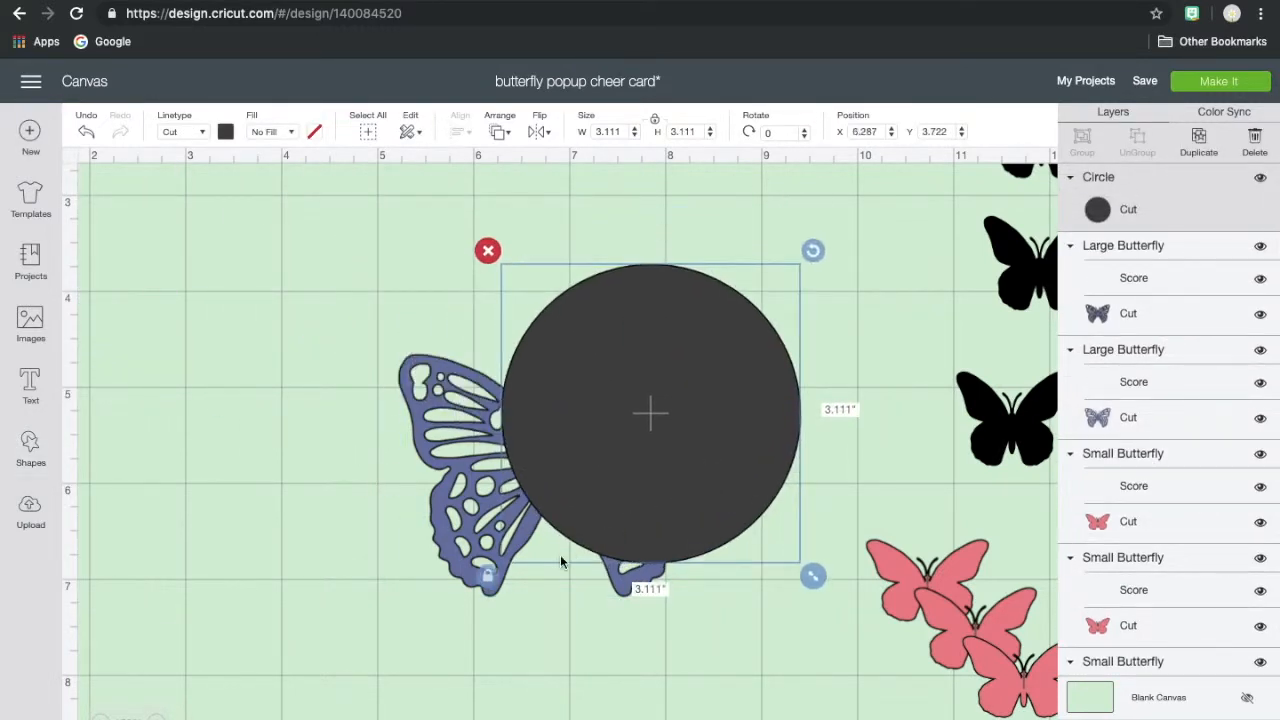
- Reshape the circle into an ellipse about 1.9 × 2.6 in, rotated to about 14.4°, covering the blue butterfly's whole right wing
left_click_drag(812, 572, 667, 566)
left_click_drag(603, 429, 688, 495)
left_click_drag(755, 322, 777, 343)
left_click_drag(669, 466, 633, 493)
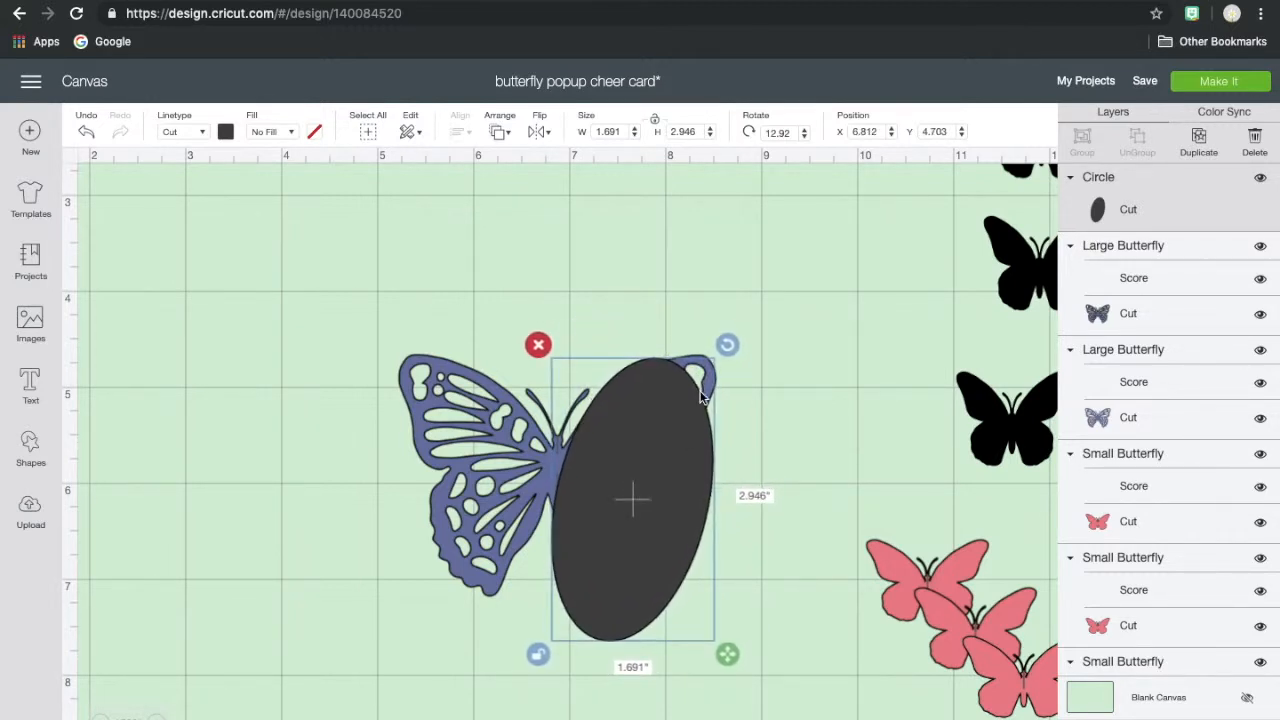
left_click_drag(726, 343, 723, 336)
left_click_drag(719, 653, 754, 641)
mouse_move(668, 588)
left_mouse_down()
mouse_move(671, 577)
mouse_move(686, 589)
mouse_move(674, 576)
left_mouse_up()
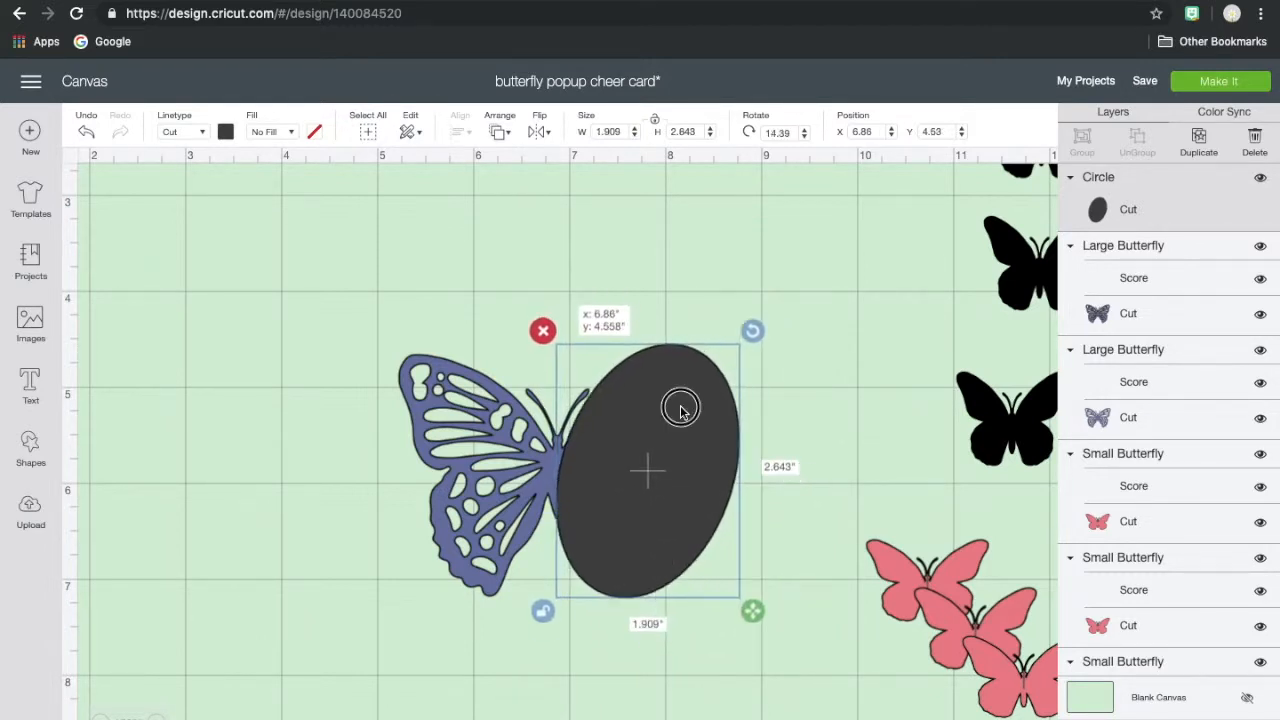
left_click_drag(680, 408, 680, 405)
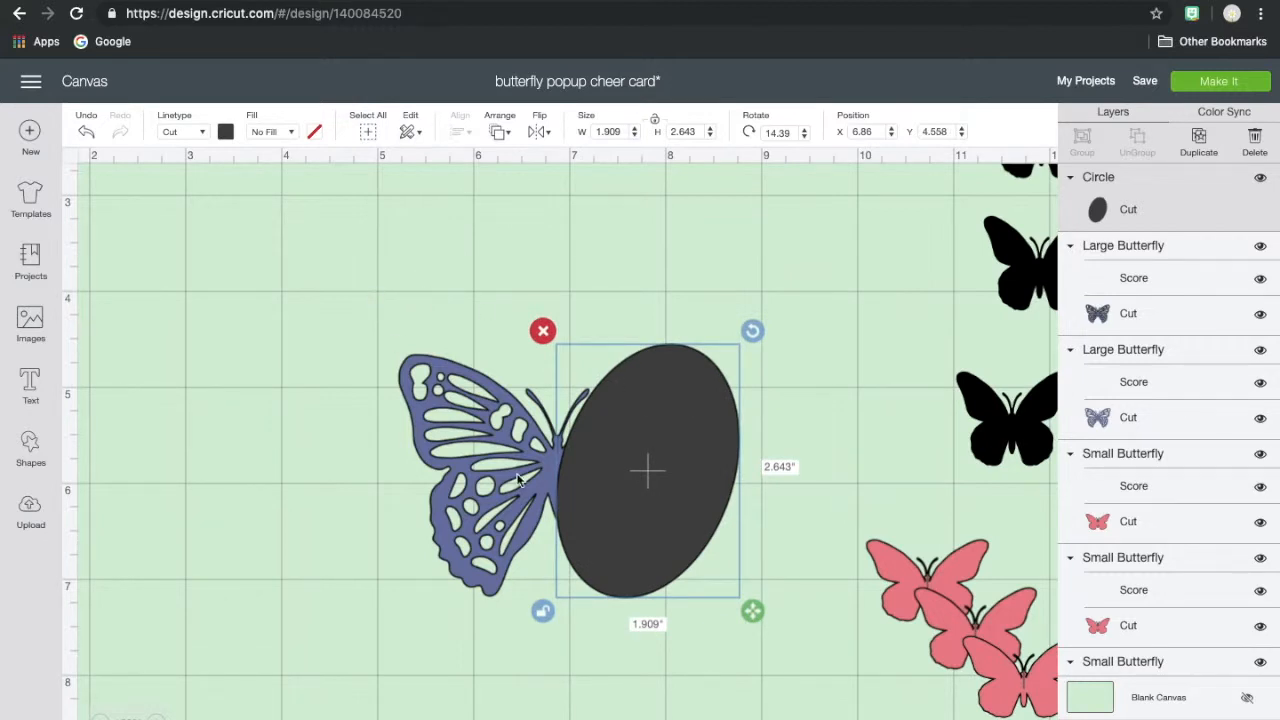
- Slice the large blue butterfly with the ellipse and delete the cut-off pieces, keeping only the left wing, body and antennae
left_click(475, 518, "shift")
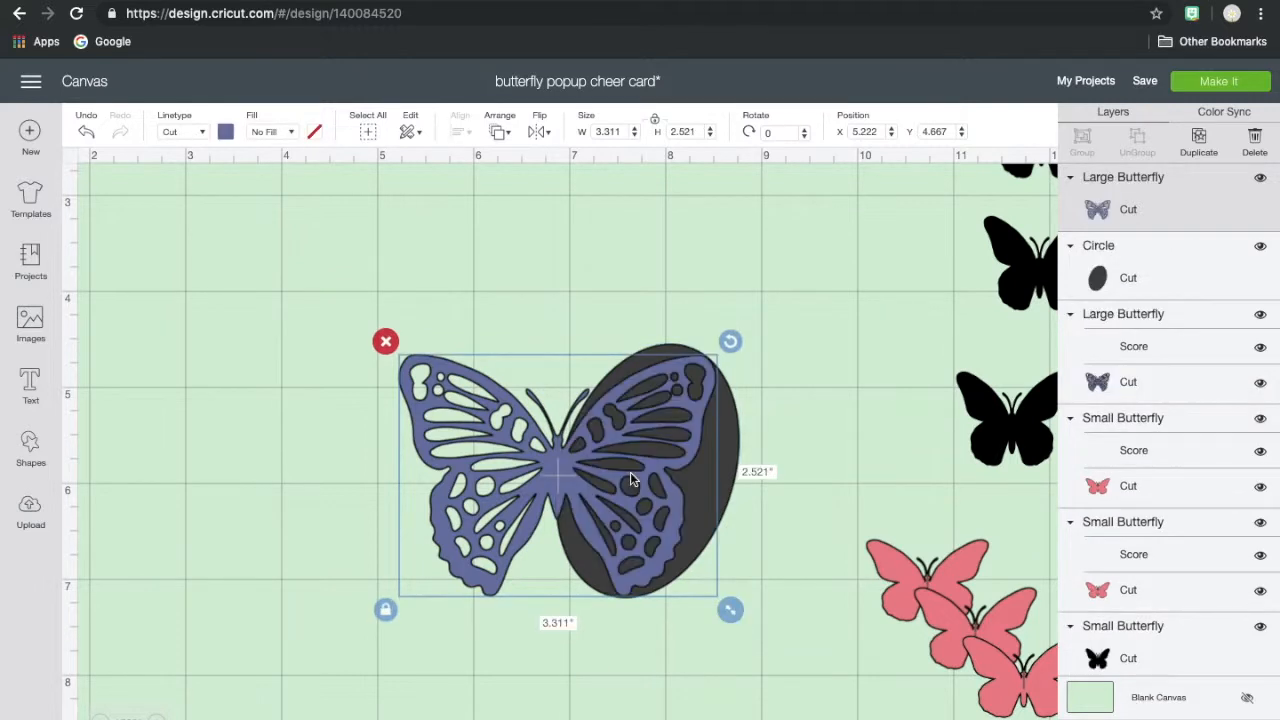
left_click(724, 430, "shift")
left_click_drag(690, 430, 880, 430)
key("Delete")
left_click_drag(714, 426, 866, 426)
key("Delete")
left_click(702, 361)
key("Delete")
- Rotate the half butterfly to 42.58°, scale it to about 1.85 × 1.91 in over the black side-view butterfly, and move it to about X 7.9, Y 1.9
scroll(702, 353, "right", 3)
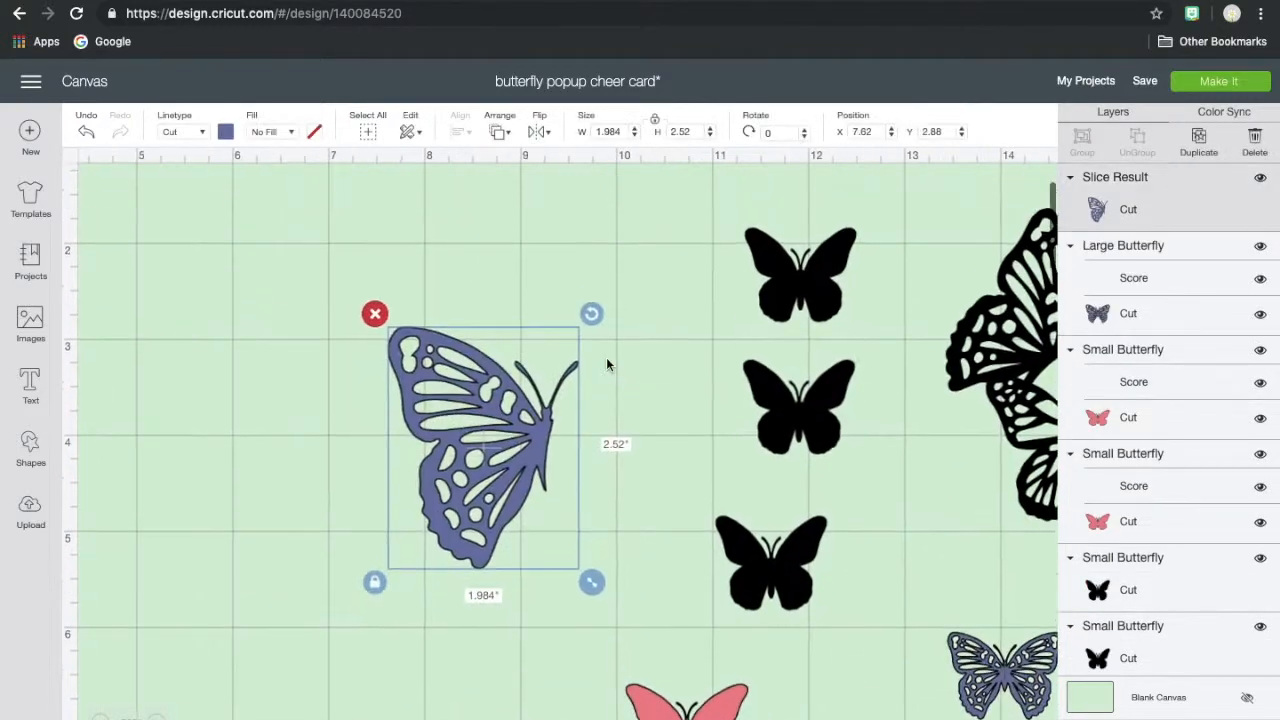
scroll(606, 364, "right", 3)
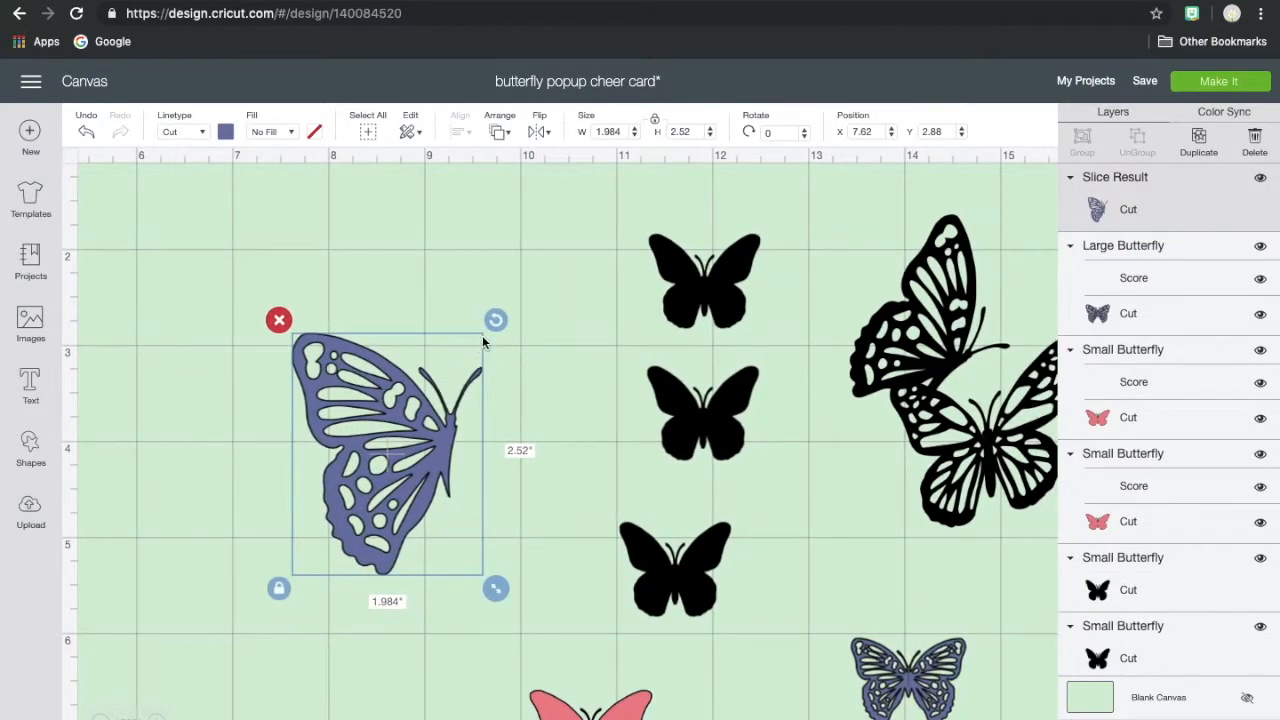
left_click_drag(491, 330, 571, 429)
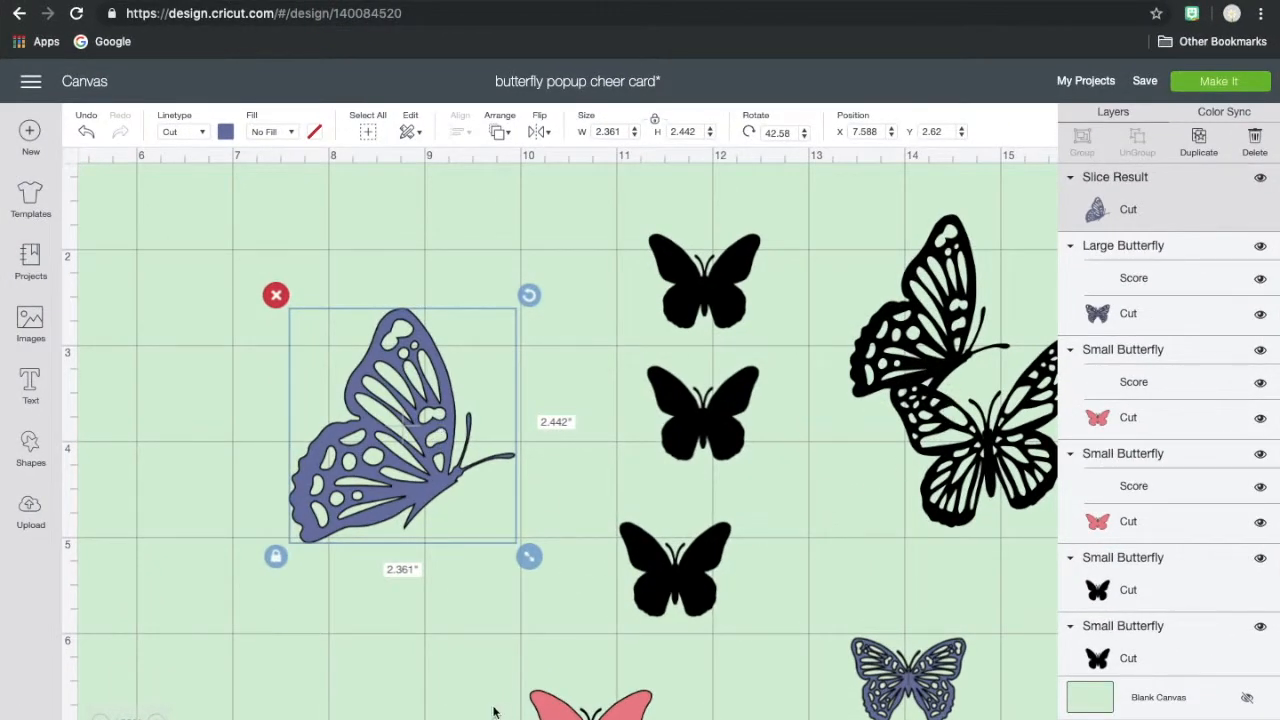
left_click_drag(405, 483, 912, 388)
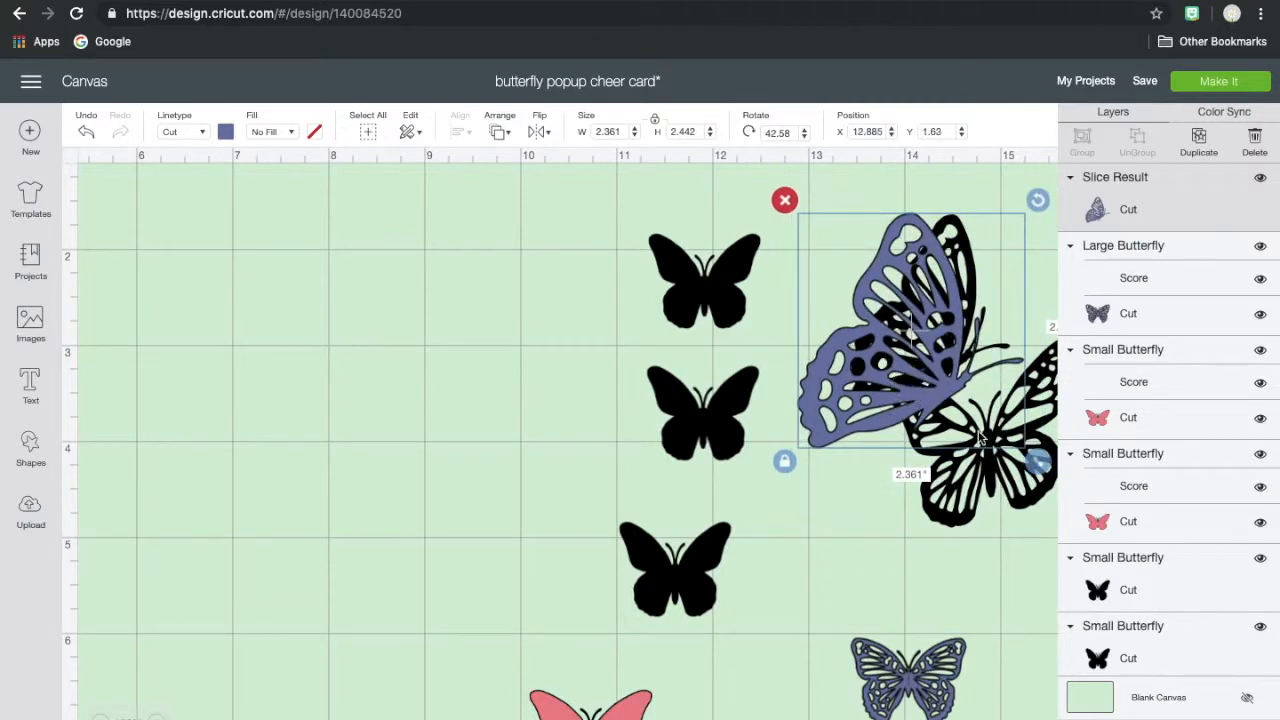
left_click_drag(1036, 461, 972, 401)
left_click_drag(824, 340, 877, 339)
left_click_drag(1028, 398, 1028, 407)
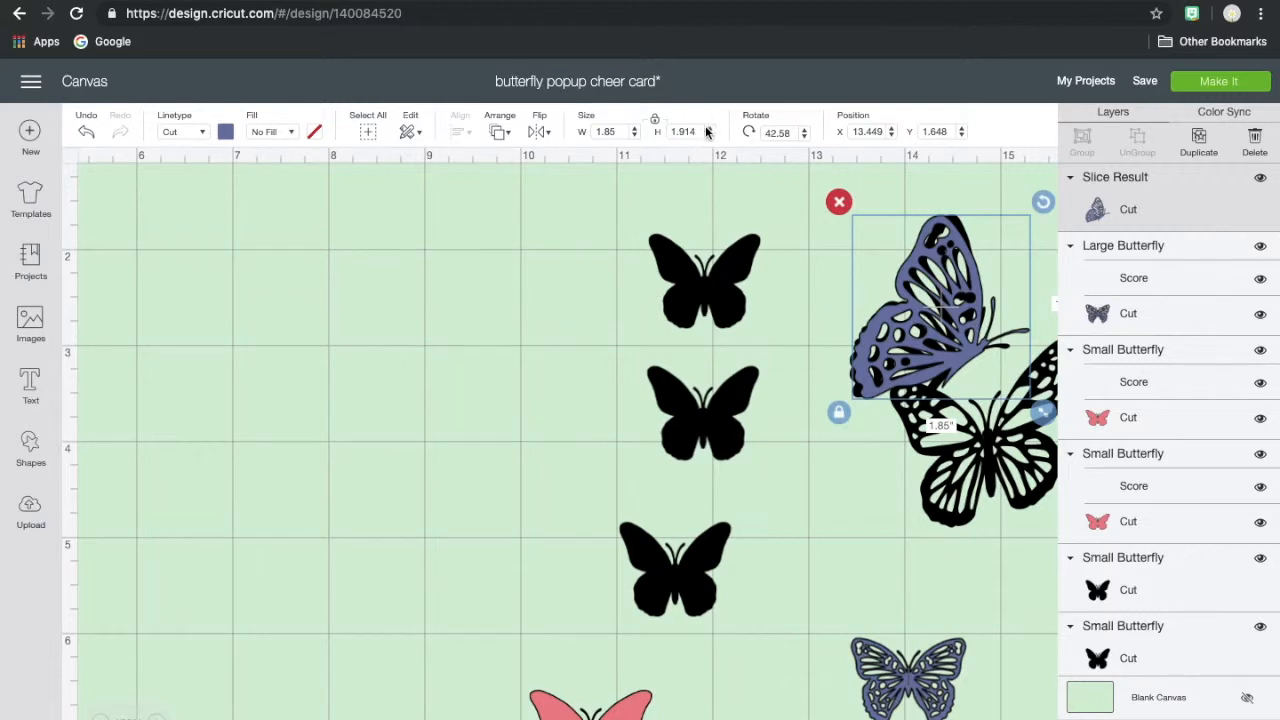
left_click_drag(943, 297, 407, 320)
- Move the tilted green butterfly cutout to about X 8.5, Y 3.0 so its left wing overlaps the blue half butterfly
left_click_drag(908, 640, 946, 447)
left_click(930, 683)
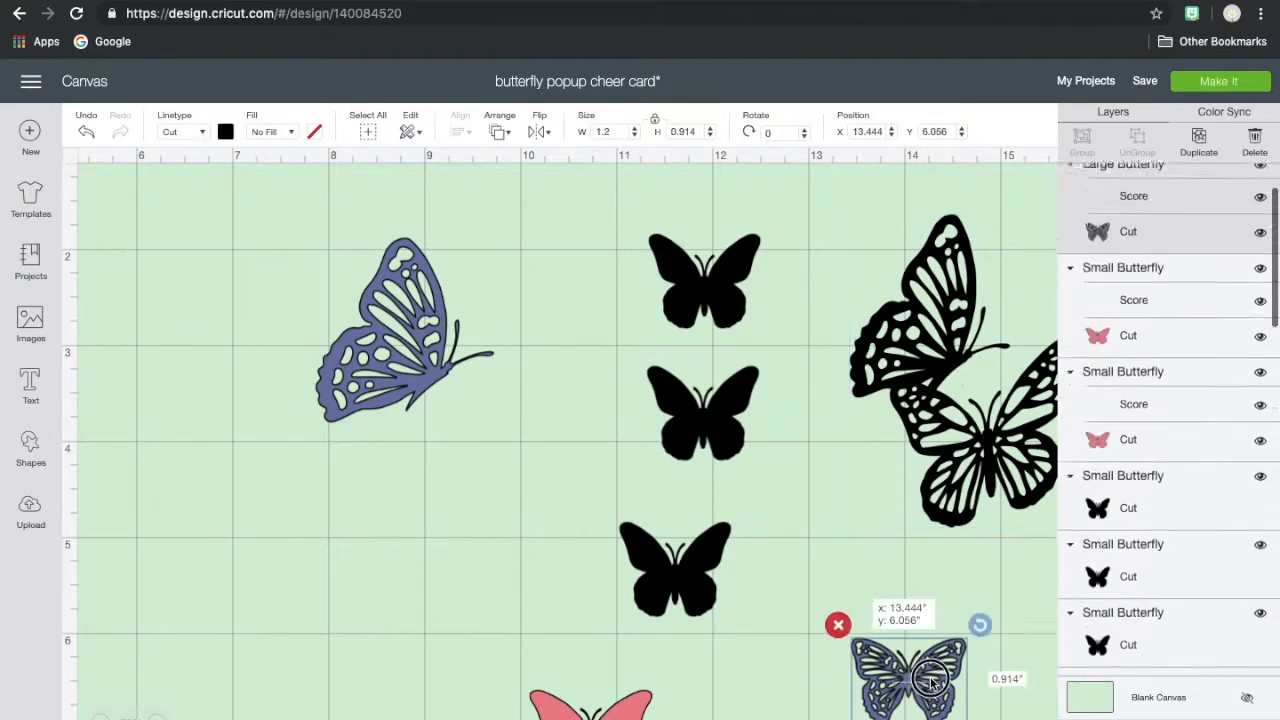
scroll(930, 683, "right", 4)
scroll(930, 683, "down", 2)
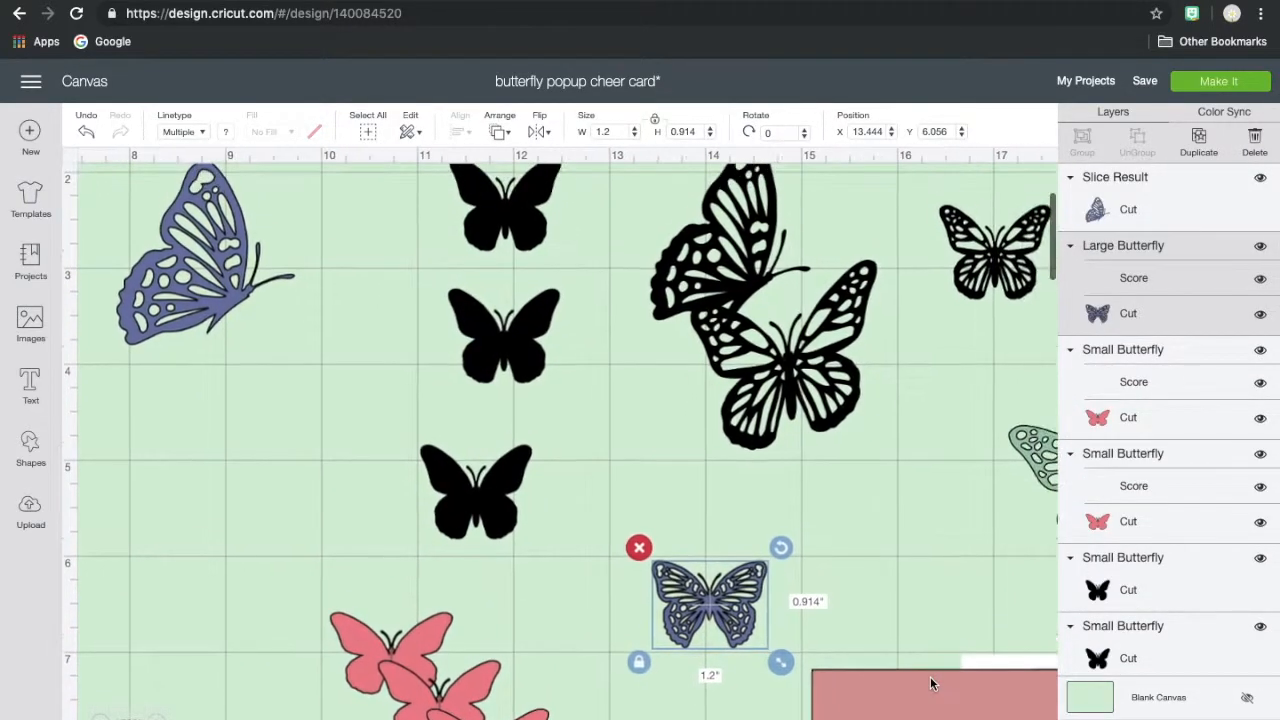
right_click(930, 682)
left_click(956, 571)
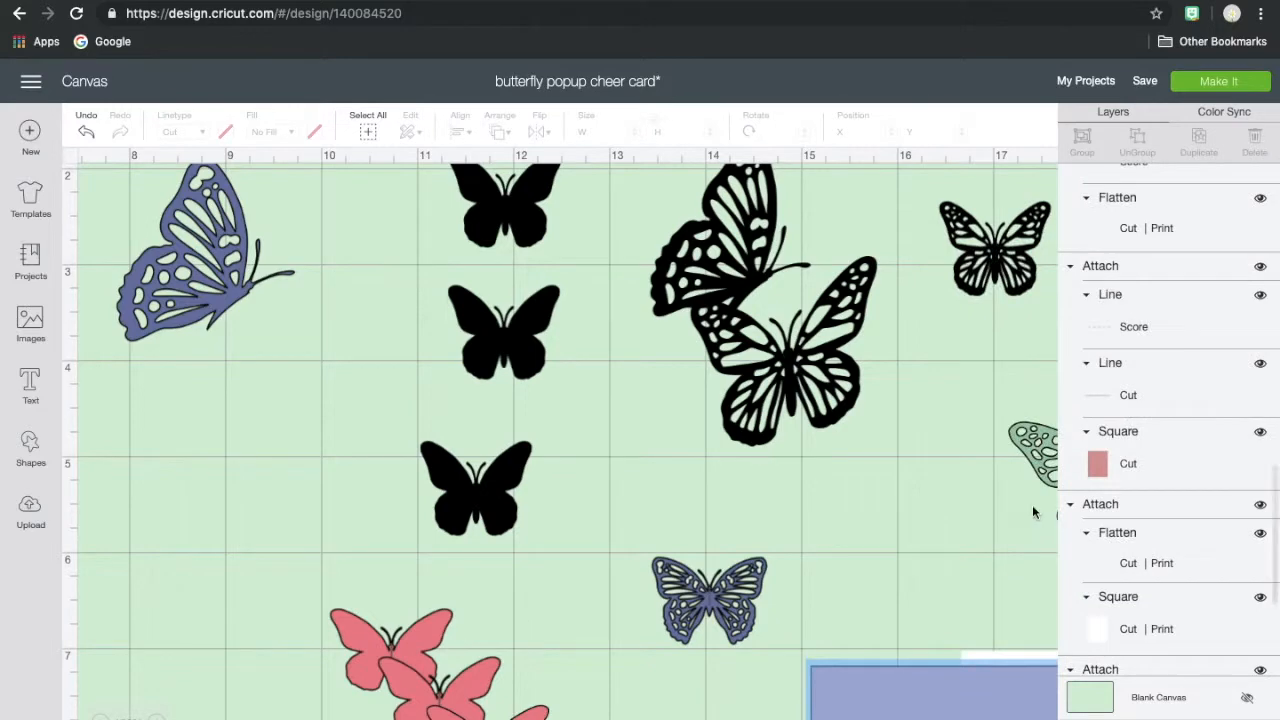
left_click_drag(1040, 470, 795, 413)
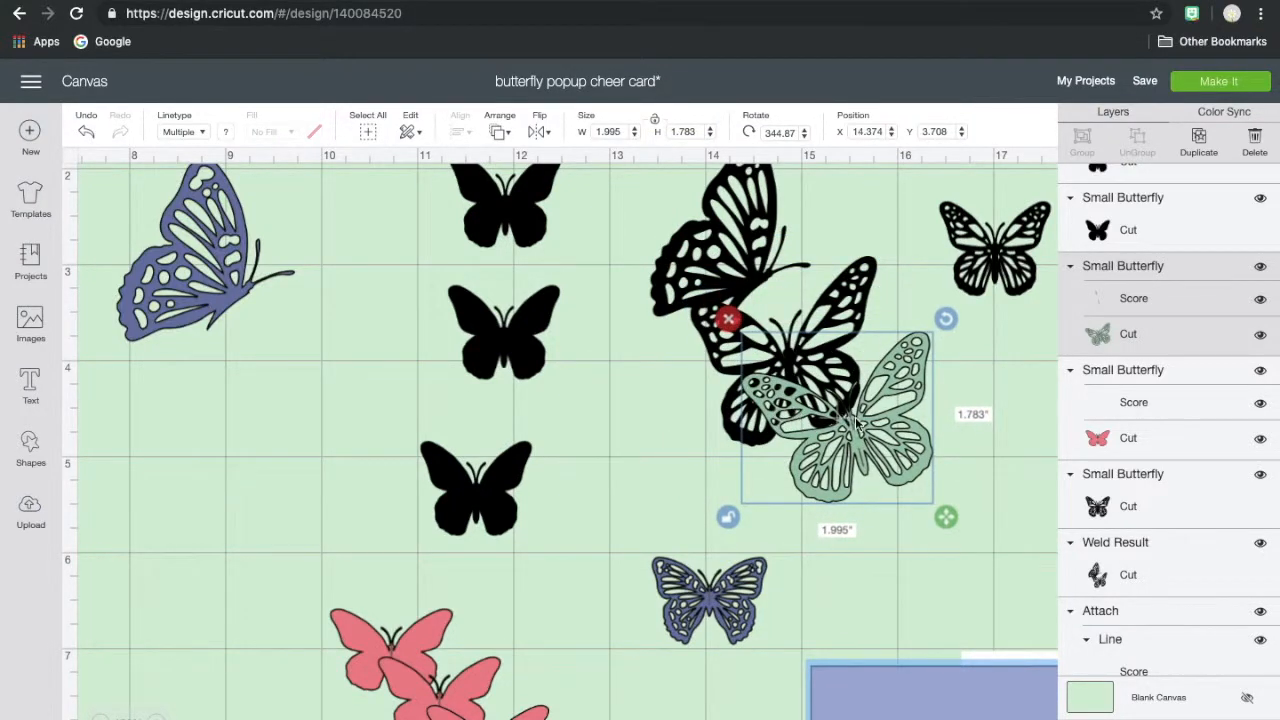
left_click_drag(862, 447, 335, 375)
scroll(330, 387, "left", 4)
scroll(330, 387, "up", 3)
mouse_move(426, 432)
left_mouse_down()
mouse_move(403, 434)
mouse_move(414, 440)
left_mouse_up()
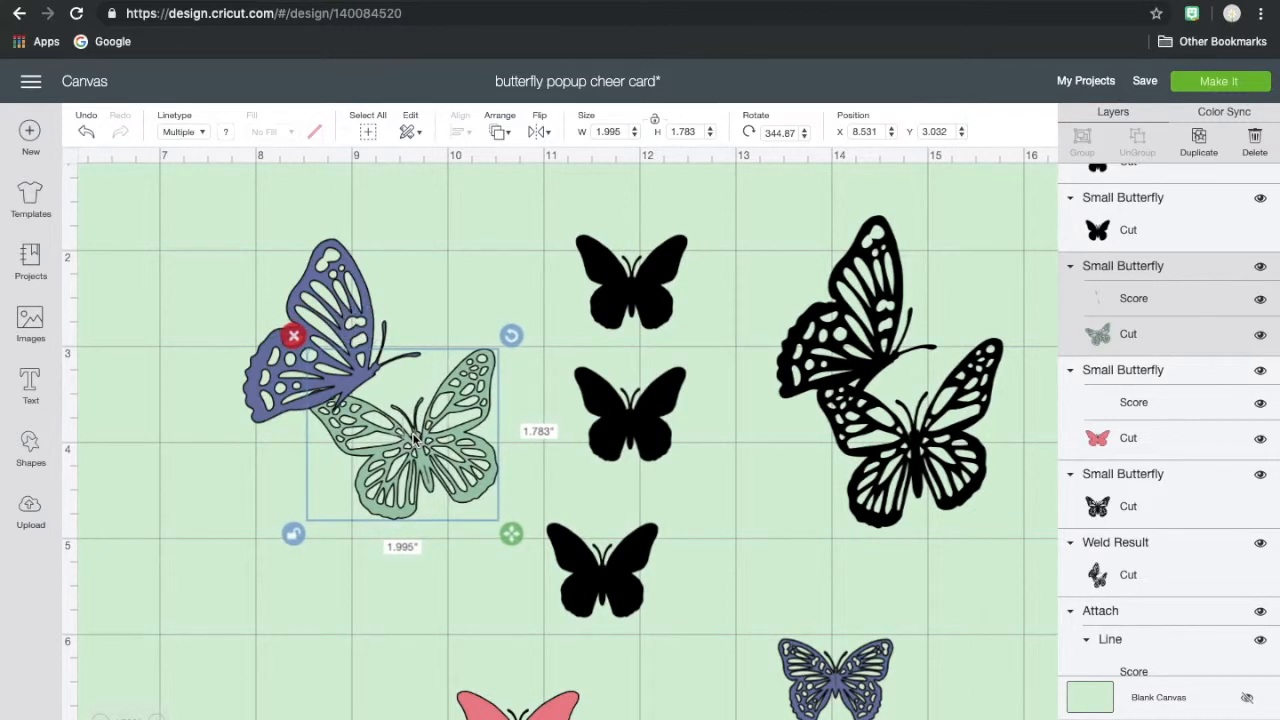
- Weld the blue half butterfly and the green butterfly into one shape and color it black
left_click(330, 290, "shift")
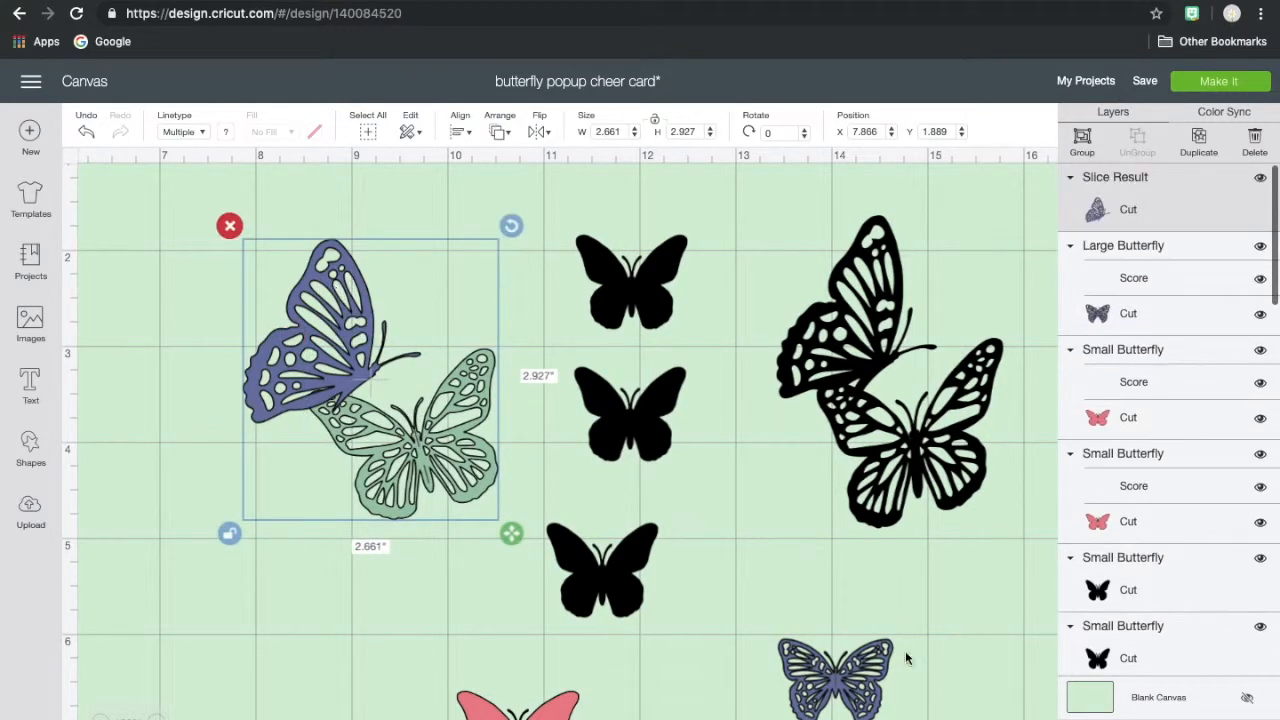
left_click(1121, 719)
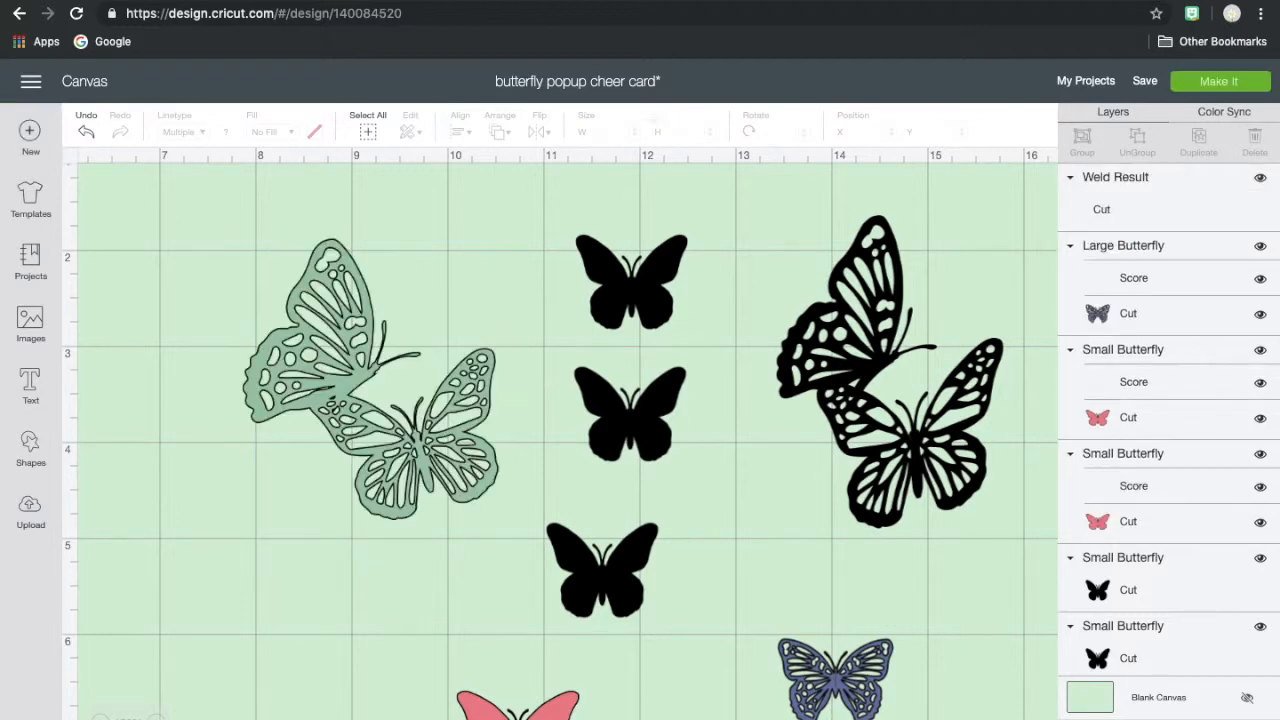
left_click(403, 445)
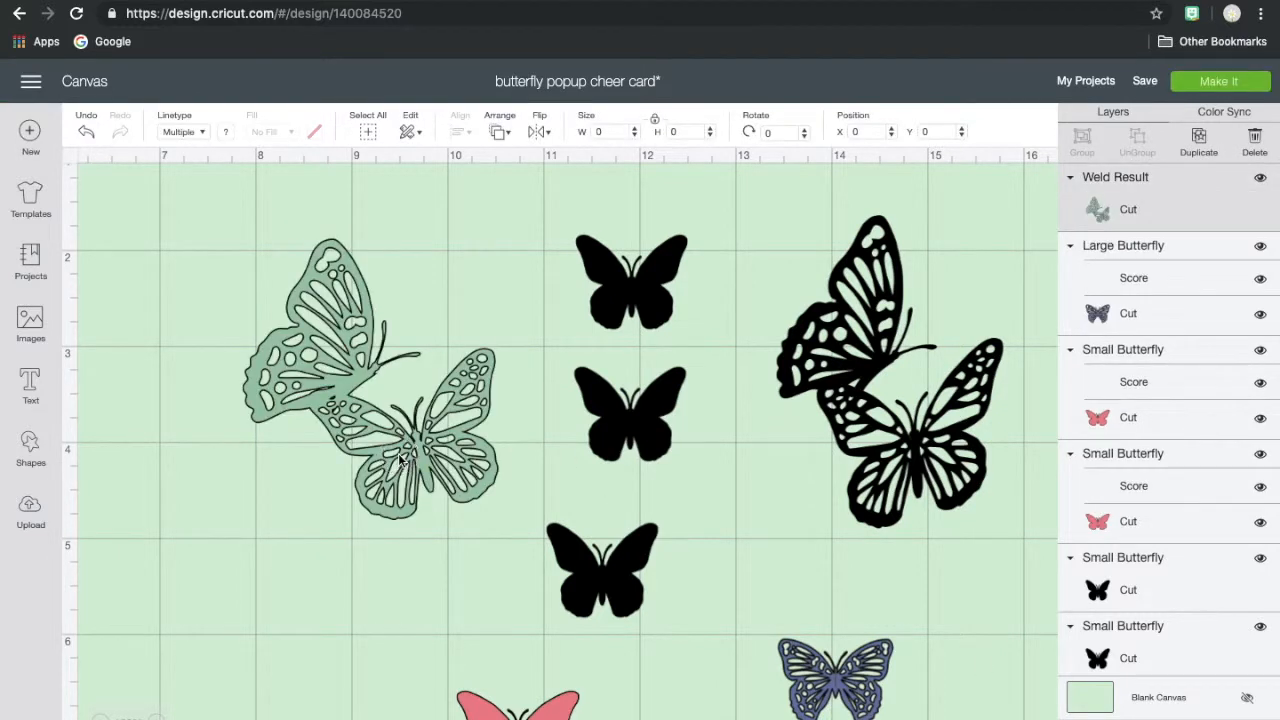
left_click(225, 131)
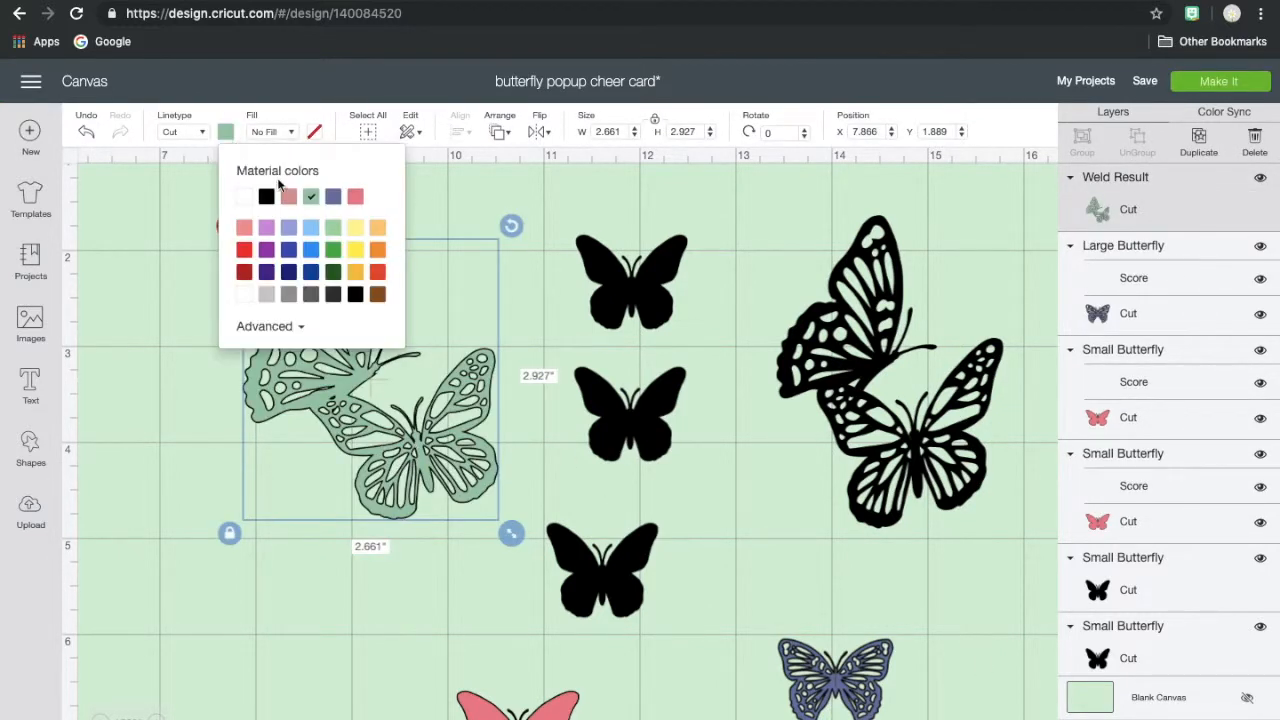
left_click(266, 197)
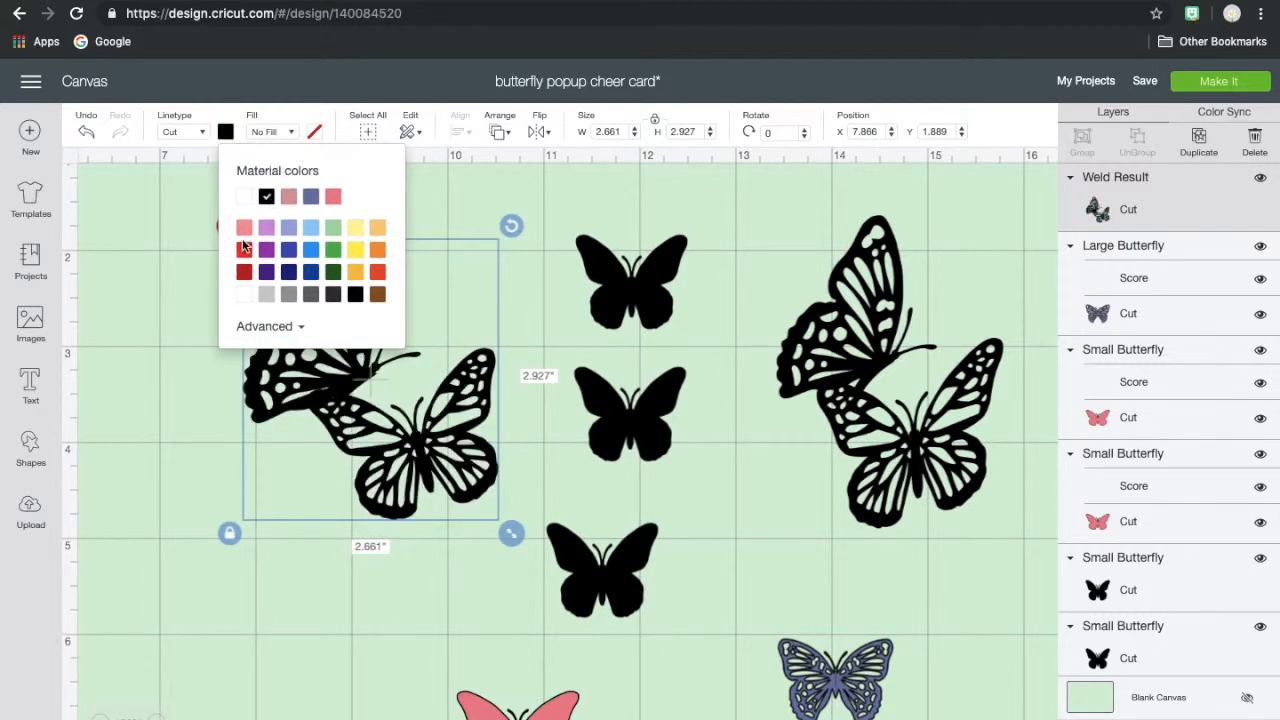
left_click(189, 272)
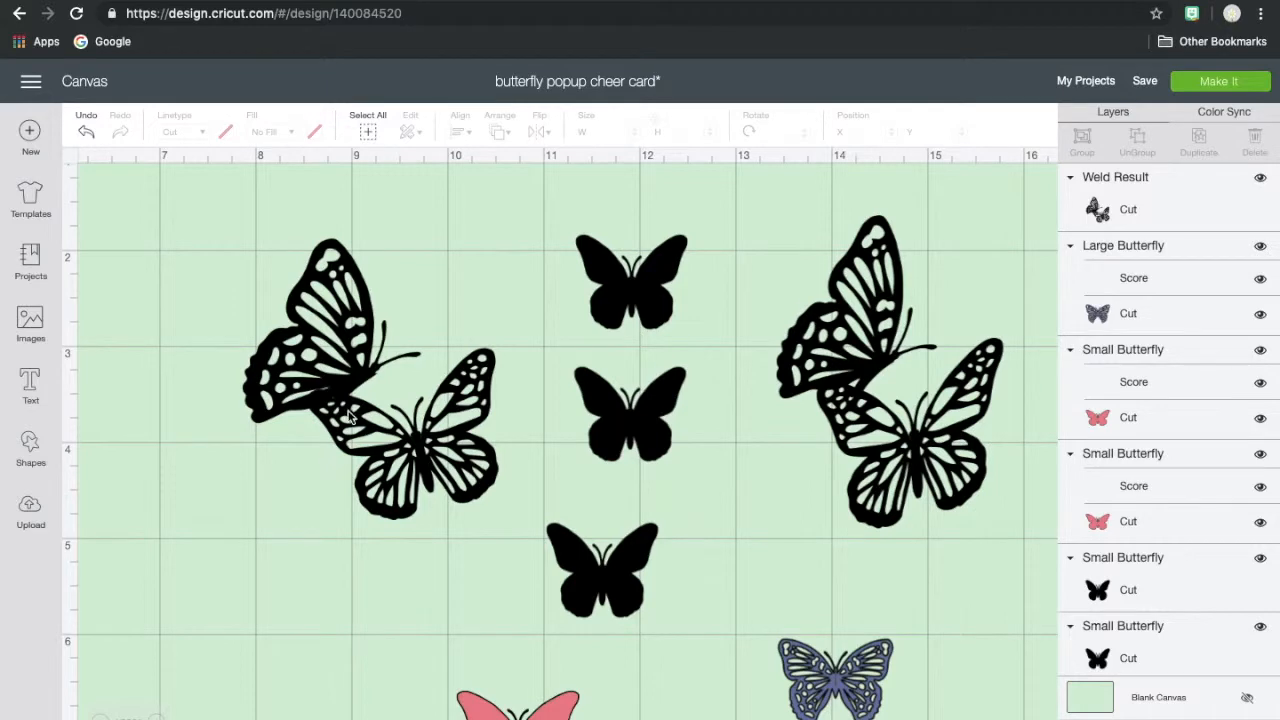
- Move the welded butterflies to about X 8.3, Y 1.3, and place the patterned blue butterfly, colored black without its score line, at about X 9.0, Y 4.1
left_click(385, 368)
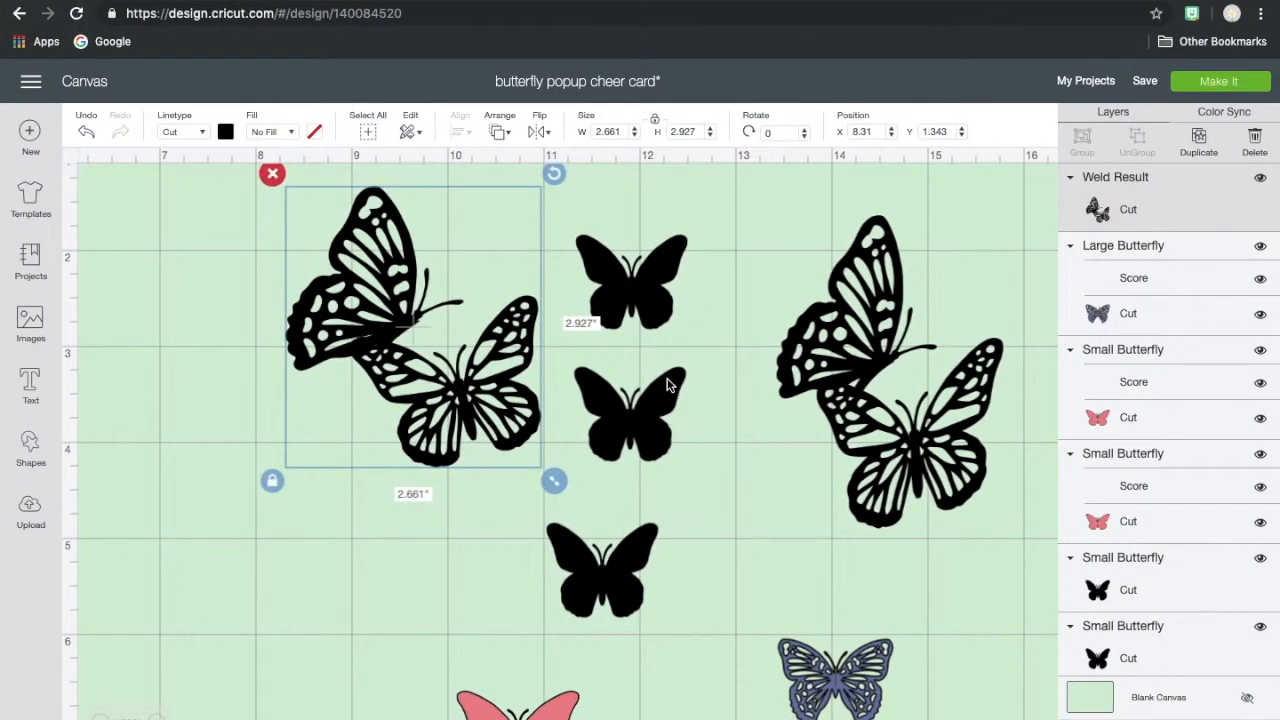
left_click(722, 436)
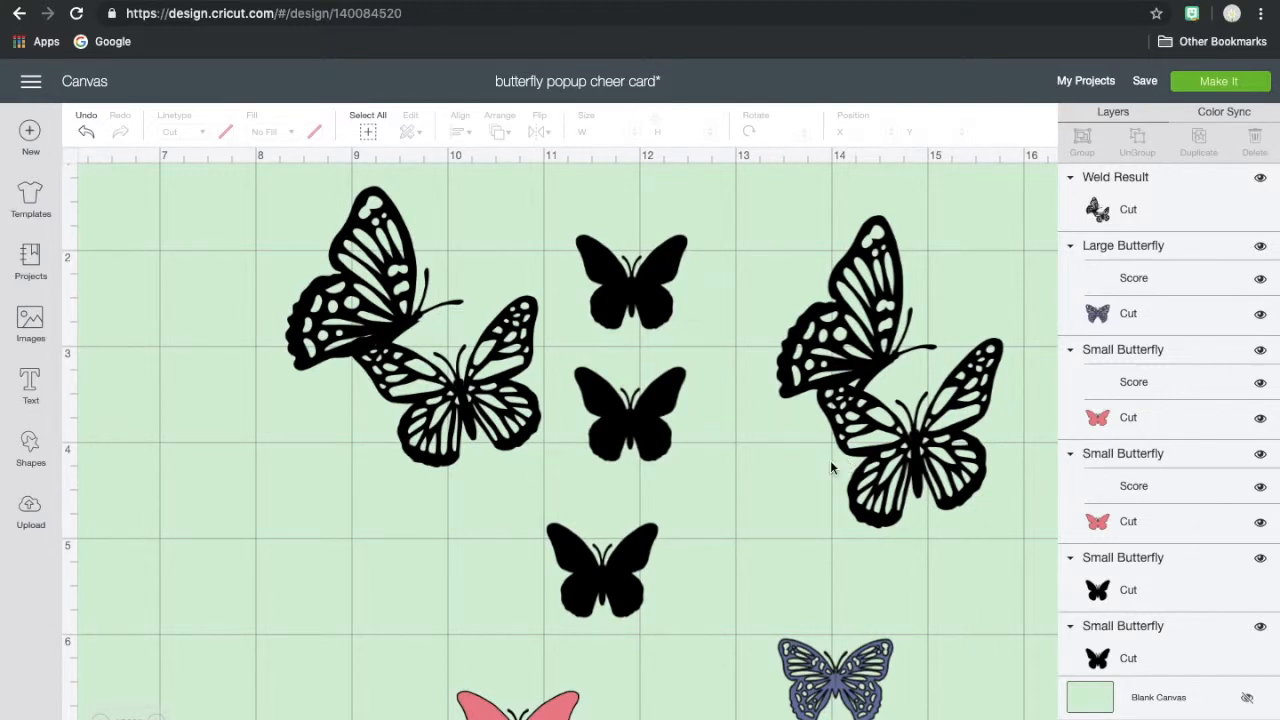
left_click_drag(816, 677, 397, 475)
scroll(397, 475, "up", 1)
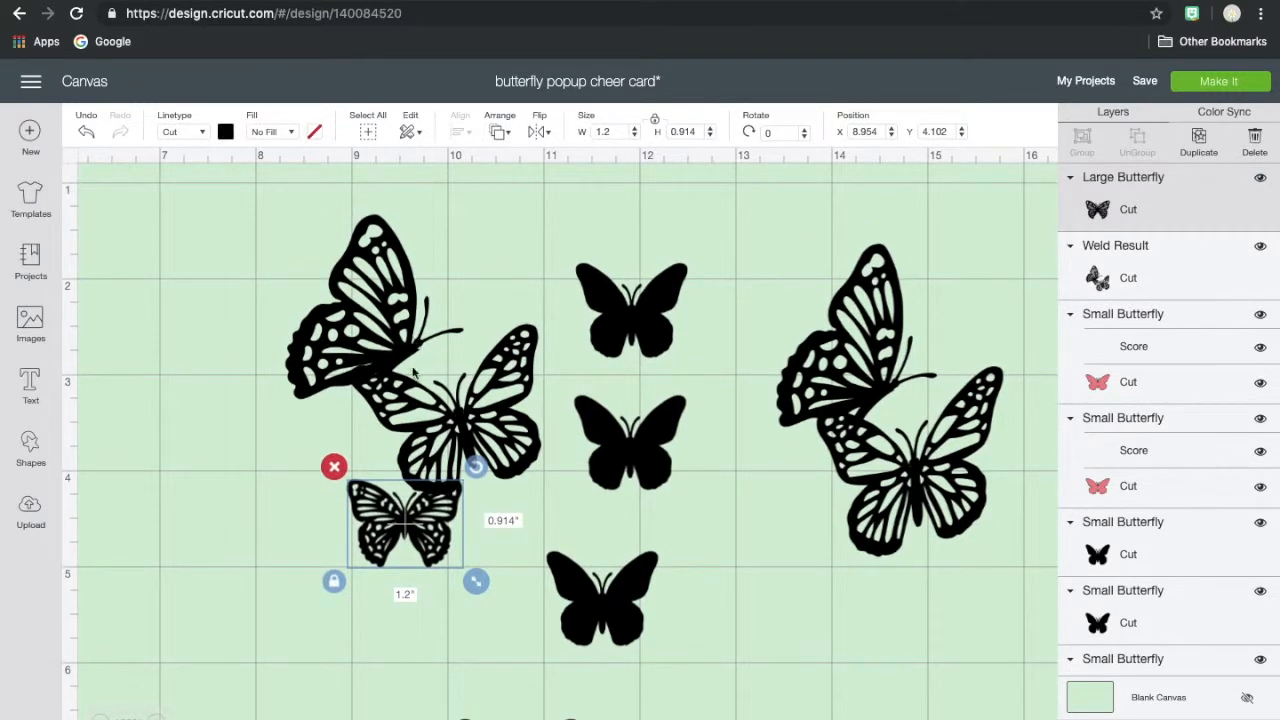
scroll(410, 505, "down", 5)
left_click(428, 508)
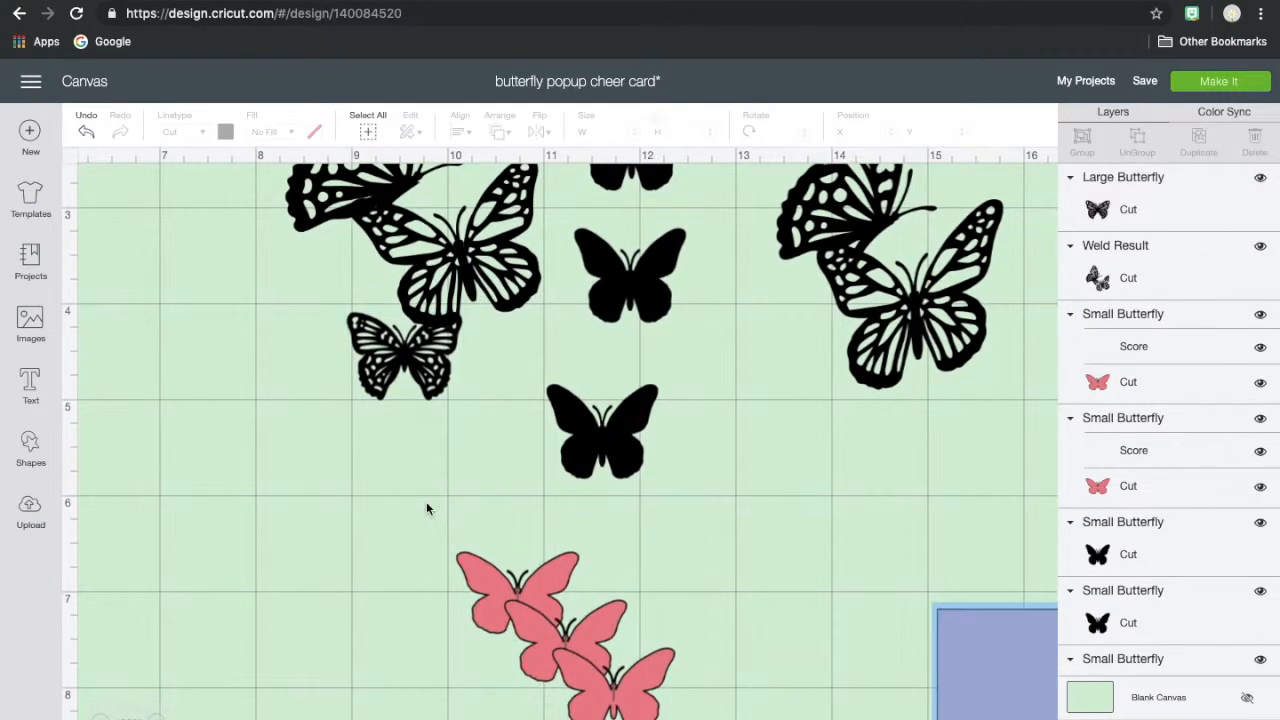
- Delete two of the three overlapping pink butterflies and move the remaining one to about X 11.4, Y 6.7
left_click(482, 571)
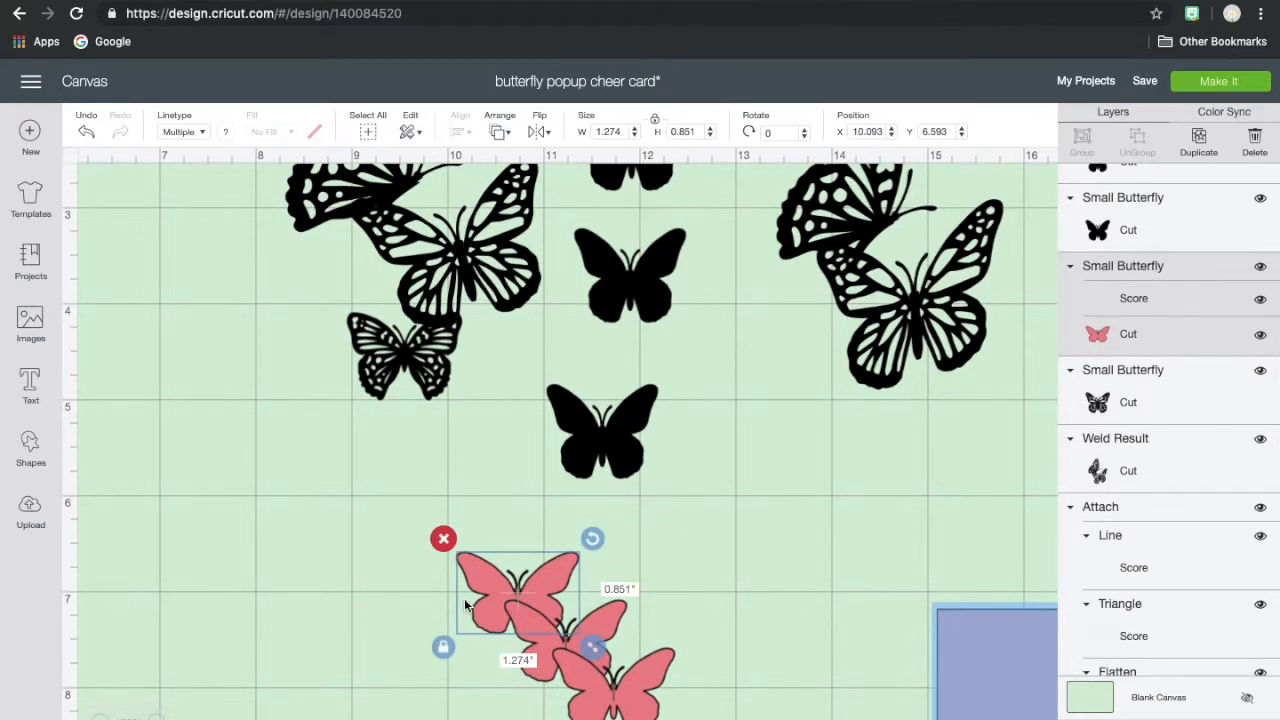
left_click_drag(478, 585, 366, 555)
left_click_drag(534, 640, 612, 647)
left_click(570, 594)
left_click(580, 704)
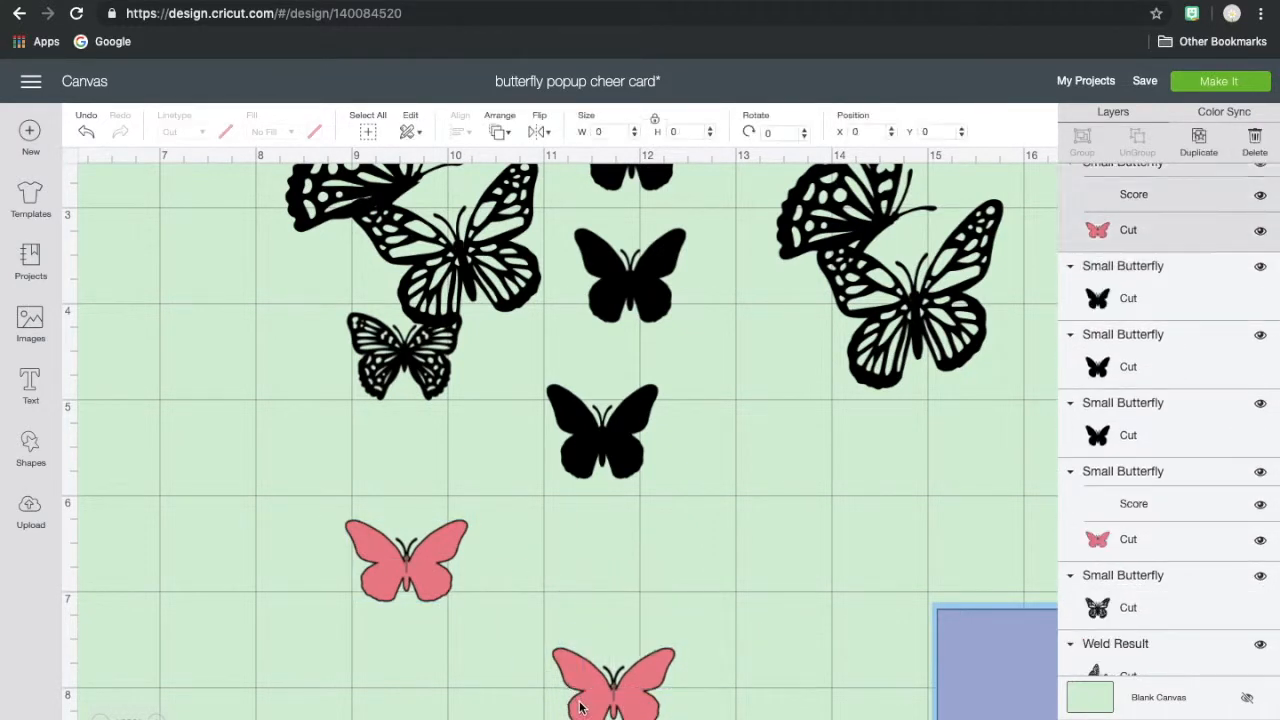
left_click(540, 635)
left_click_drag(422, 580, 671, 625)
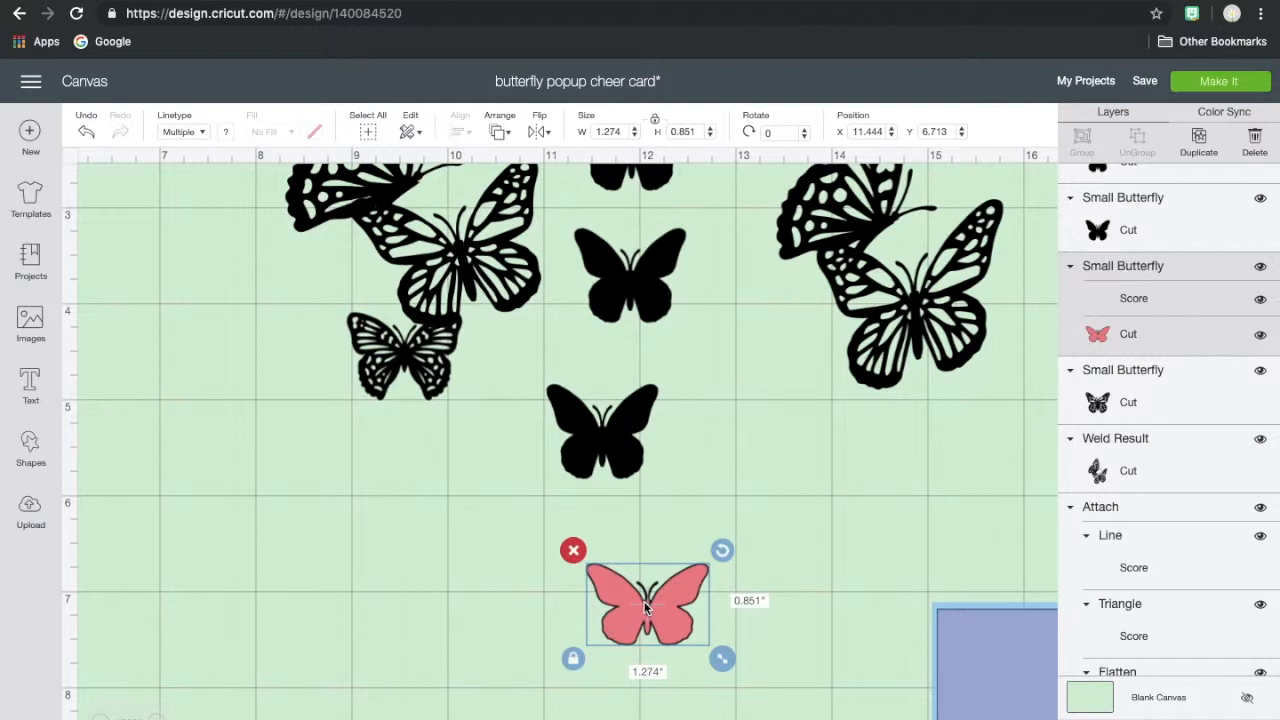
- Remove the score line layer from the remaining pink butterfly, keeping only its cut layer
left_click(1168, 718)
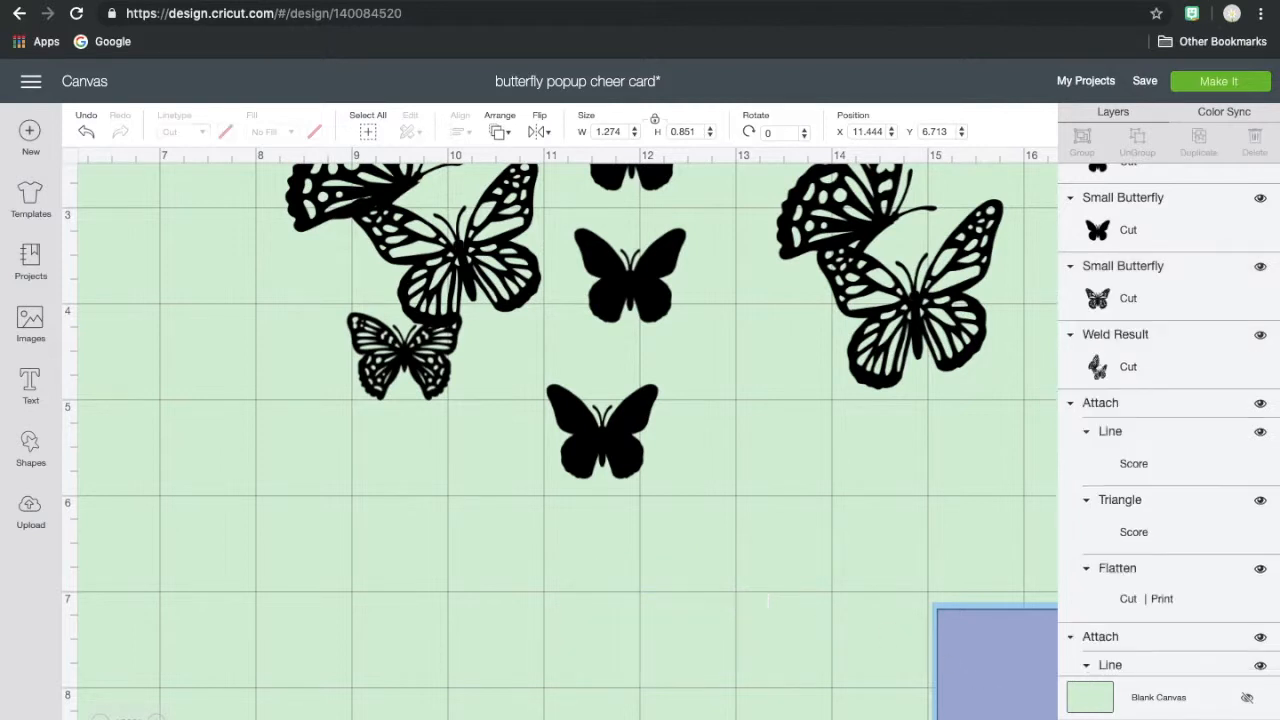
left_click(648, 622)
left_click(647, 622)
left_click(631, 578)
left_click(607, 597)
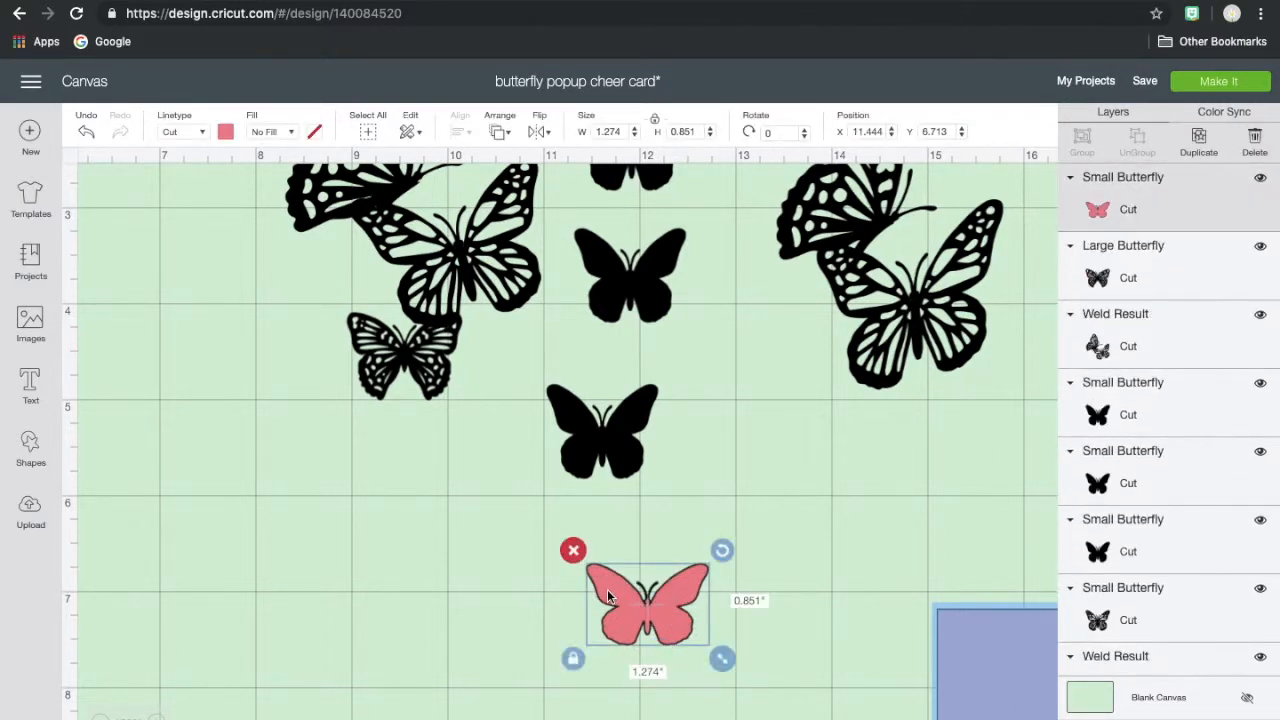
- Color the pink cut-only butterfly black and duplicate it twice
left_click(219, 136)
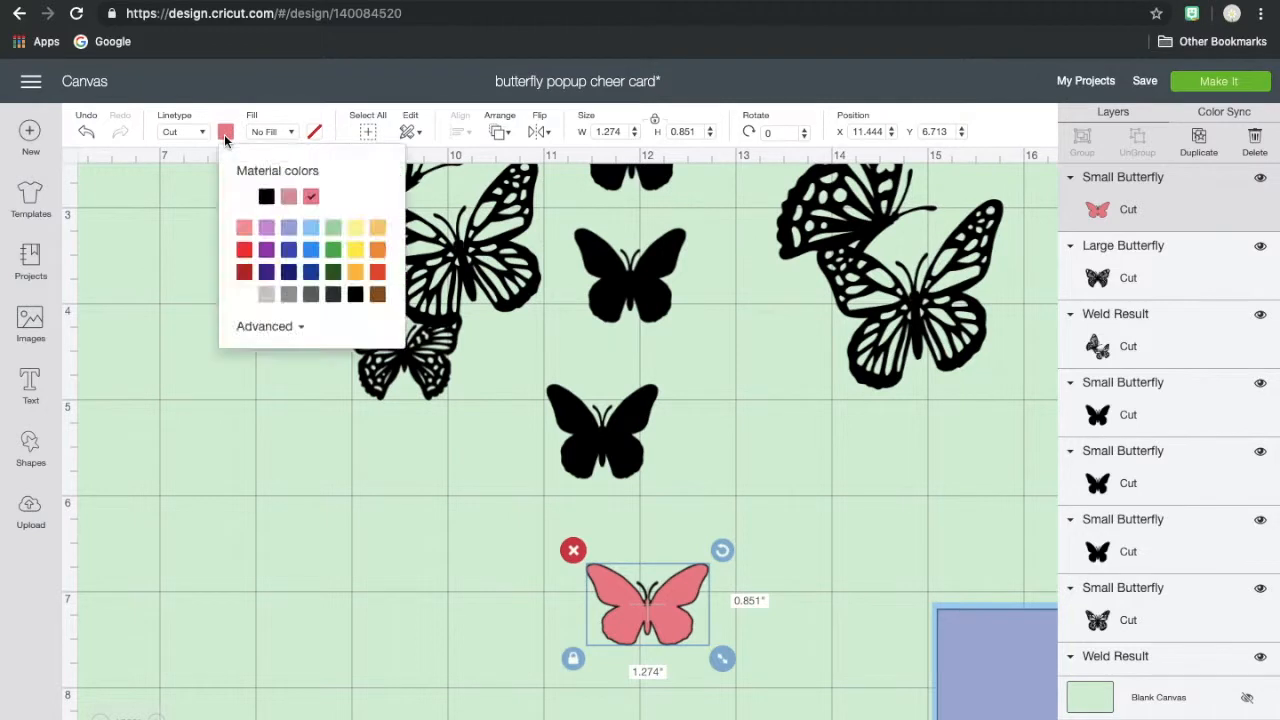
left_click(266, 197)
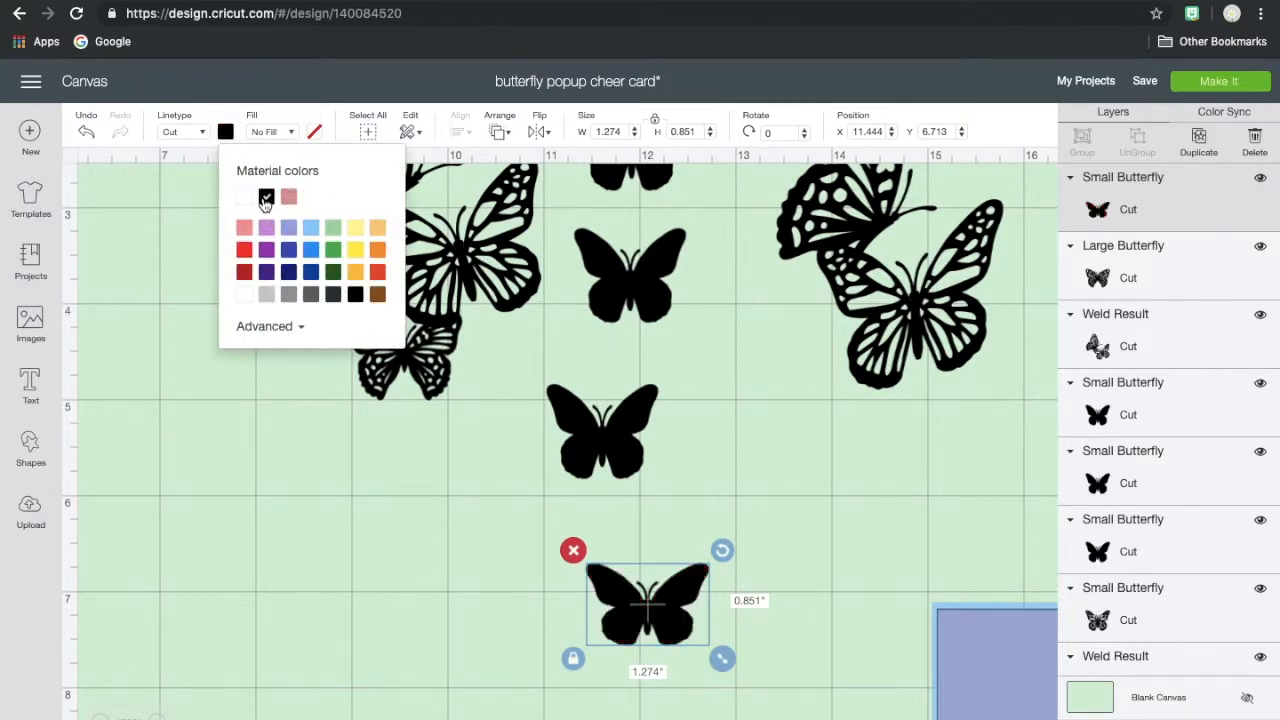
left_click(1205, 146)
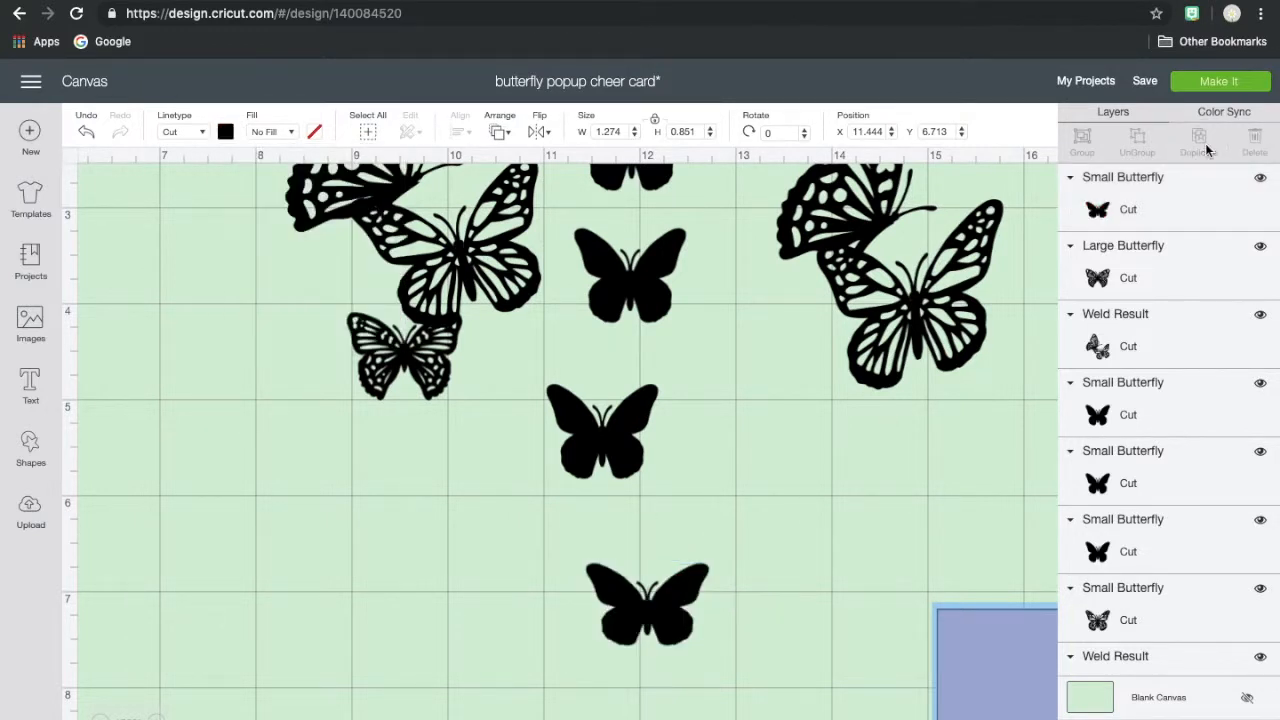
left_click(1205, 148)
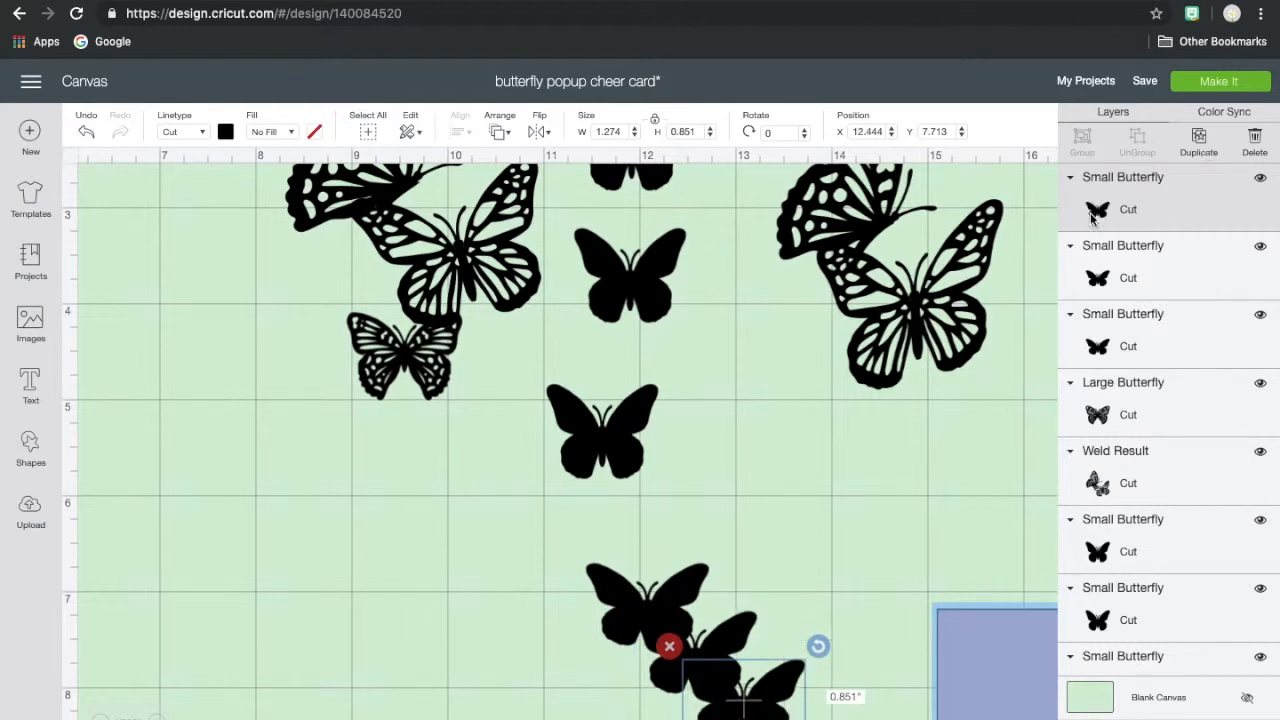
- Delete the newly welded butterfly pair, the small patterned butterfly below it, and the three overlapping solid black butterflies
scroll(630, 548, "up", 2)
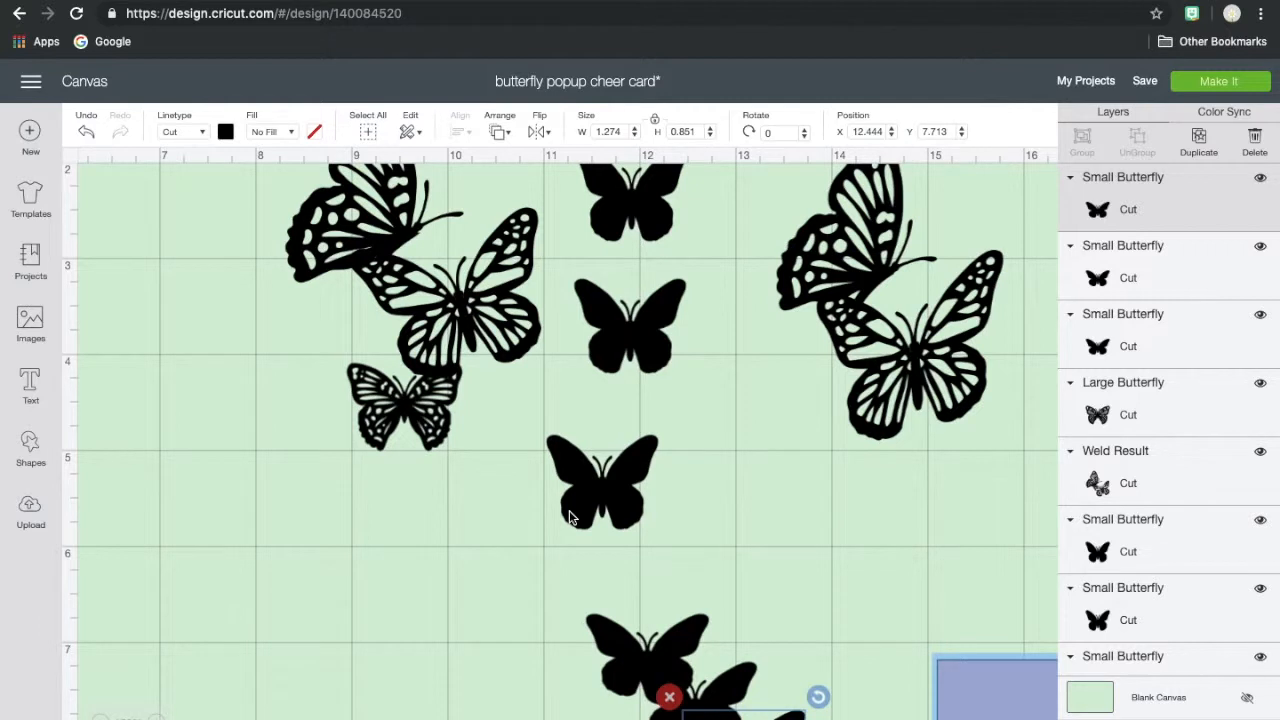
left_click_drag(432, 410, 438, 570)
left_click(340, 512)
left_click_drag(431, 342, 417, 513)
left_click(254, 324)
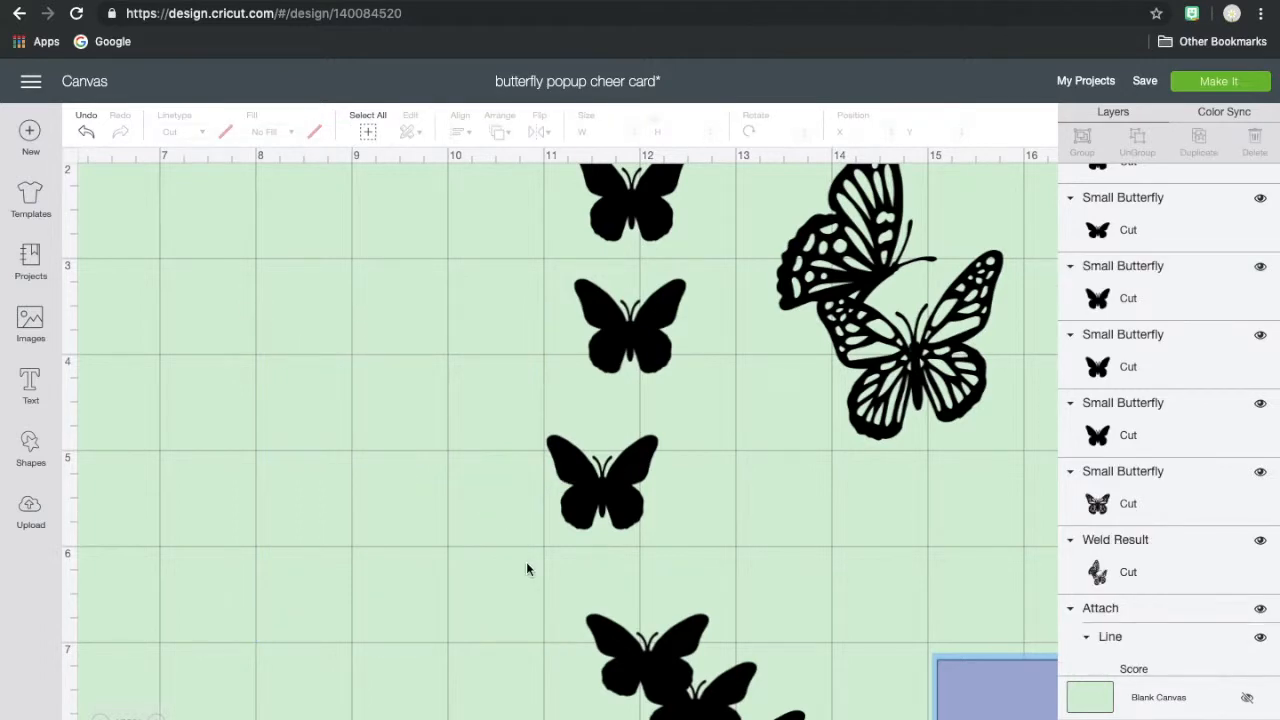
scroll(527, 569, "down", 3)
left_click_drag(577, 451, 777, 651)
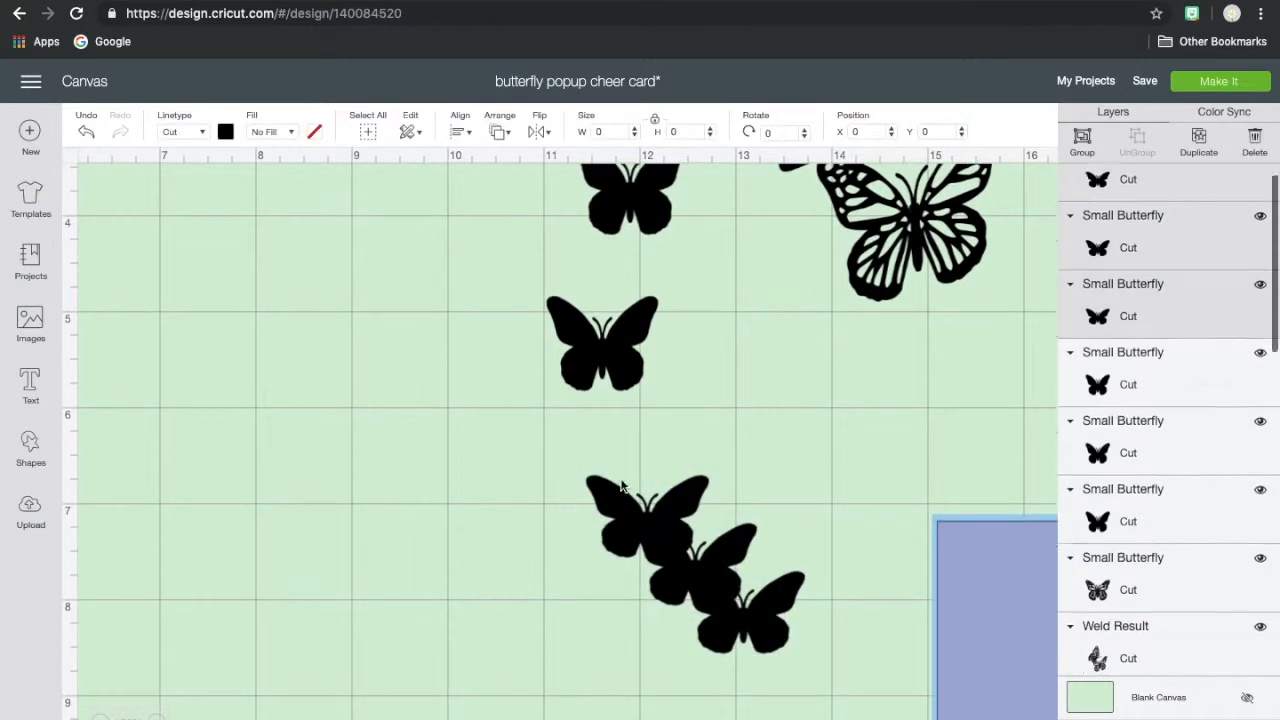
left_click(574, 459)
- Move the purple 4 × 5.25 in panel off the hello panel to about X 22.2, Y 10.3
scroll(768, 536, "right", 5)
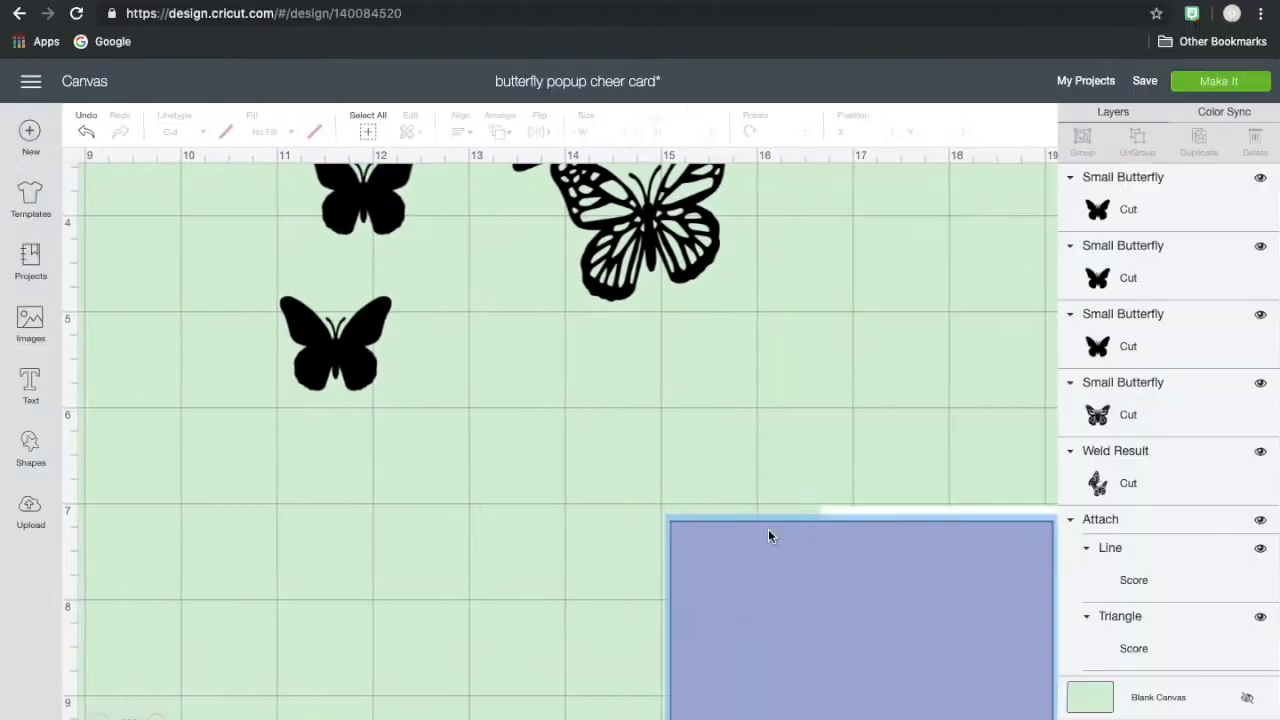
scroll(768, 536, "right", 4)
scroll(768, 536, "down", 3)
scroll(768, 536, "right", 5)
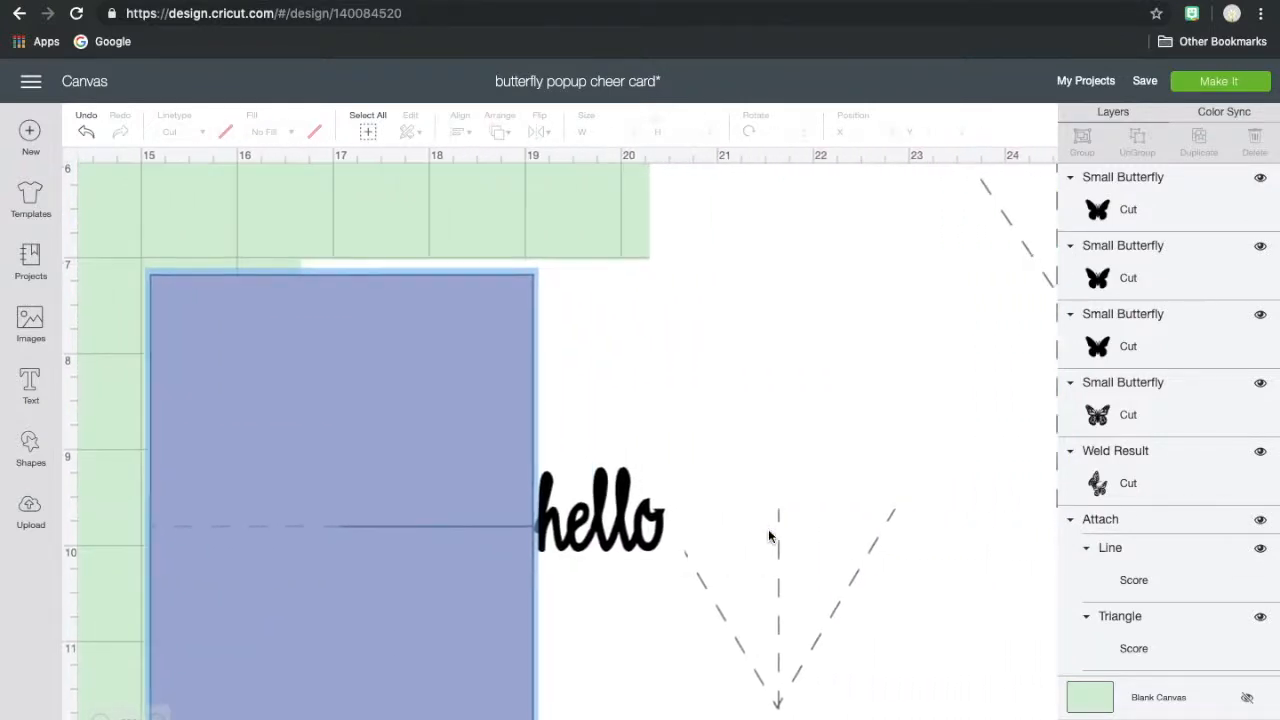
scroll(769, 537, "down", 2)
scroll(769, 537, "right", 5)
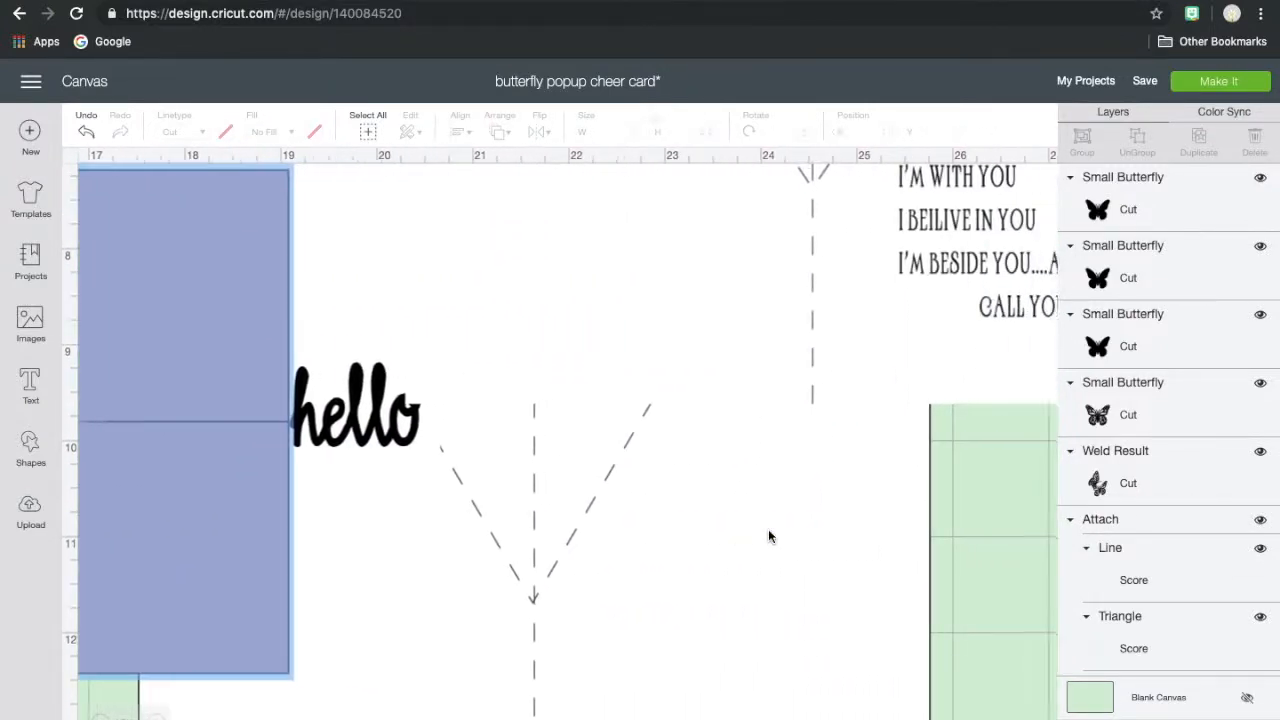
scroll(768, 537, "up", 2)
scroll(768, 537, "right", 4)
scroll(768, 537, "left", 2)
scroll(768, 536, "left", 6)
left_click_drag(309, 420, 946, 700)
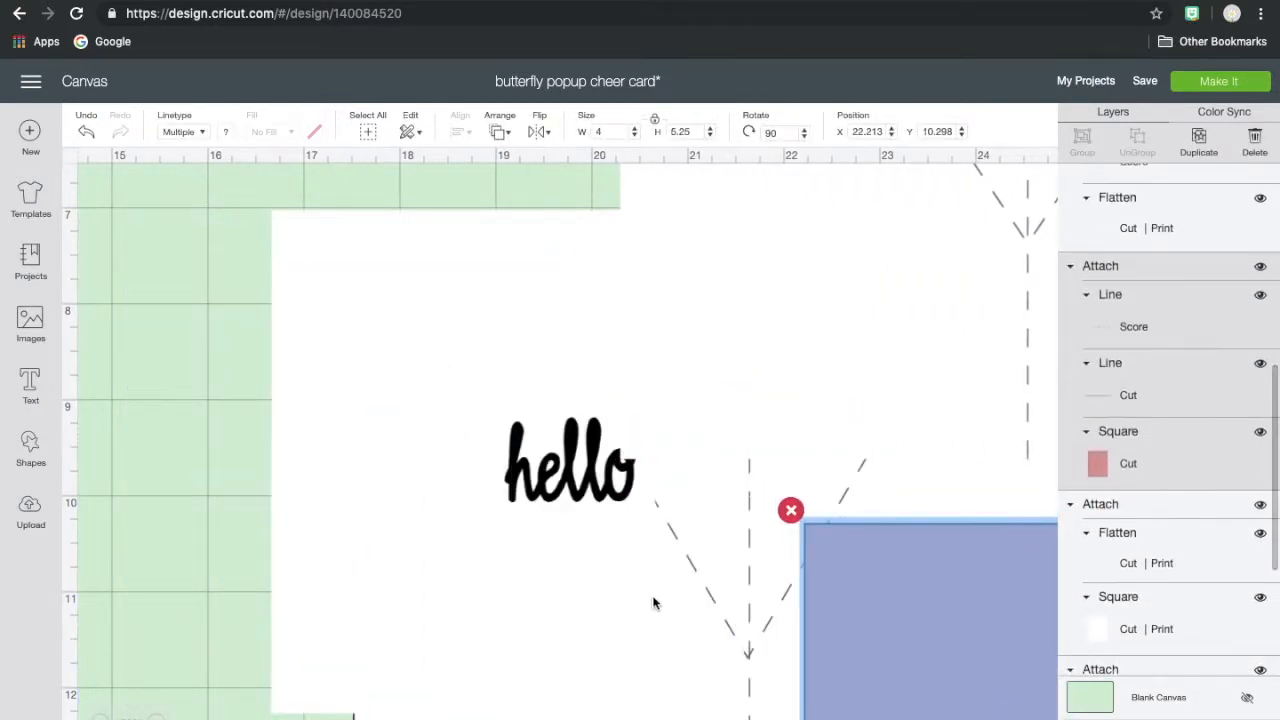
- Spread the card pieces: message card to about X 11.5, Y 5.1, hello panel to X 23.1, Y 5.8, and 8.25 × 5.25 in base to X 14.7, Y 5.3
left_click_drag(653, 602, 1046, 668)
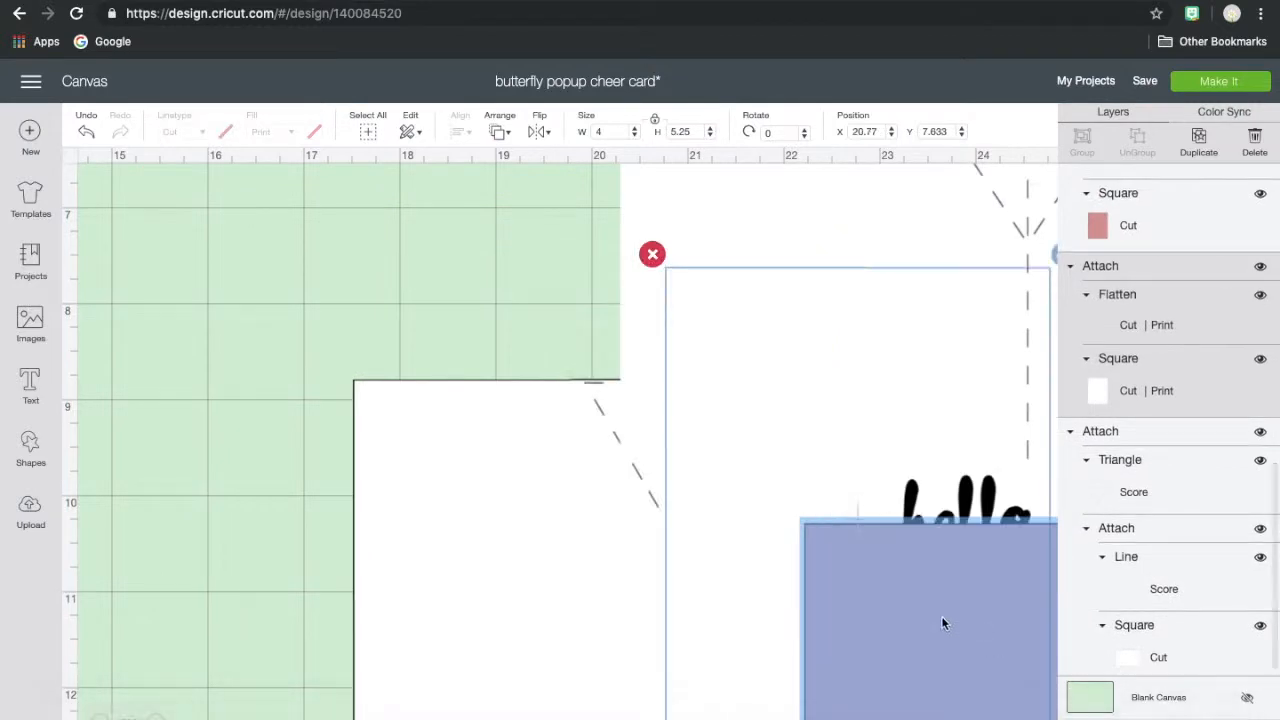
left_click_drag(568, 553, 293, 351)
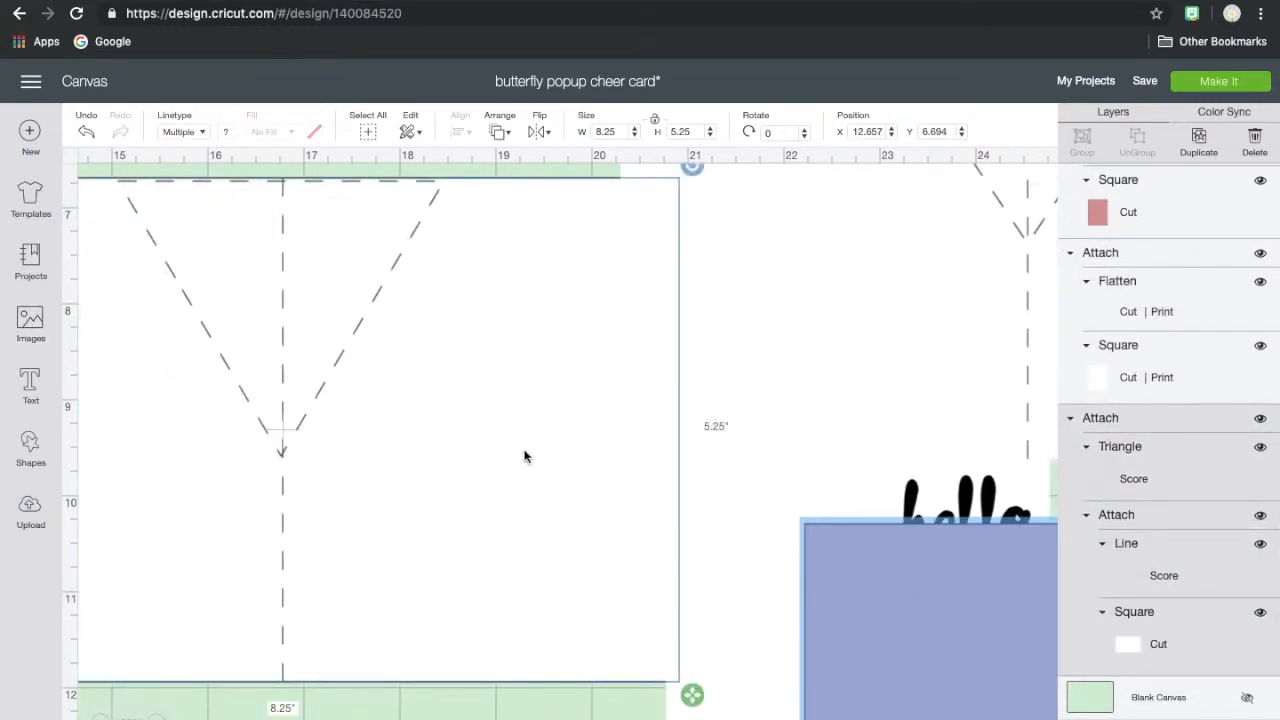
scroll(525, 453, "up", 3)
left_click_drag(931, 311, 84, 383)
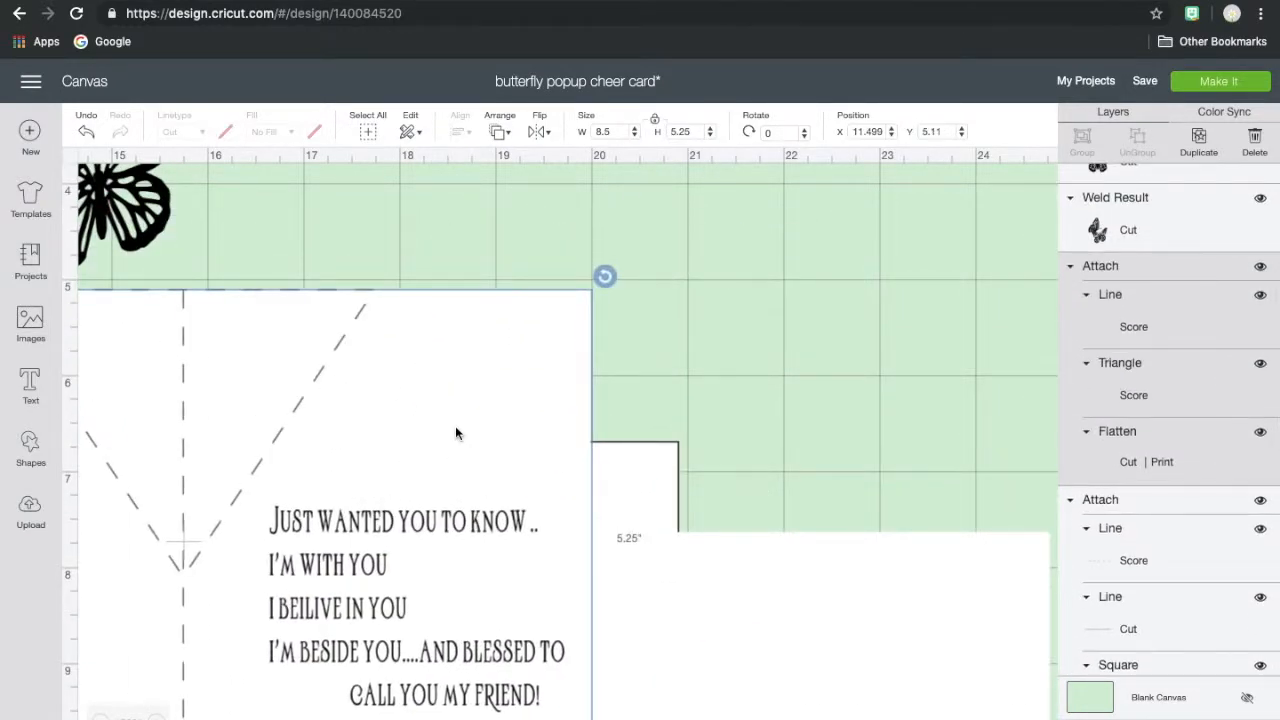
left_click_drag(785, 637, 957, 463)
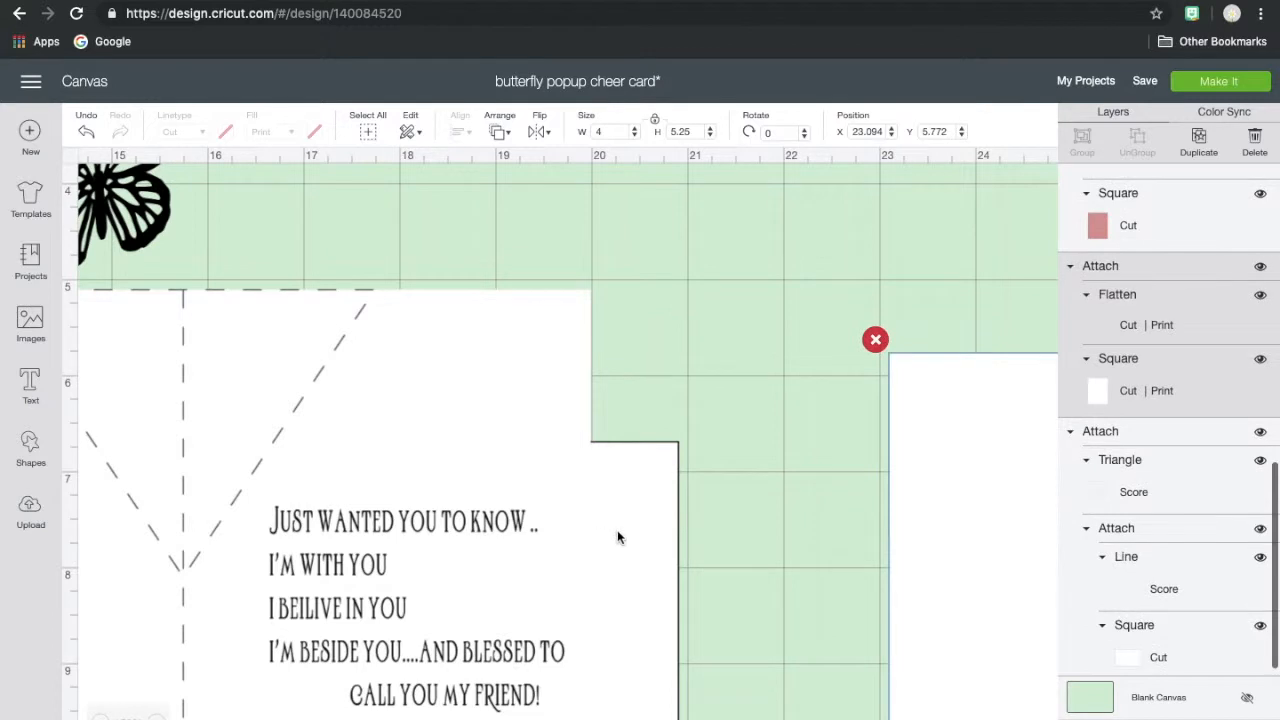
left_click_drag(618, 533, 813, 403)
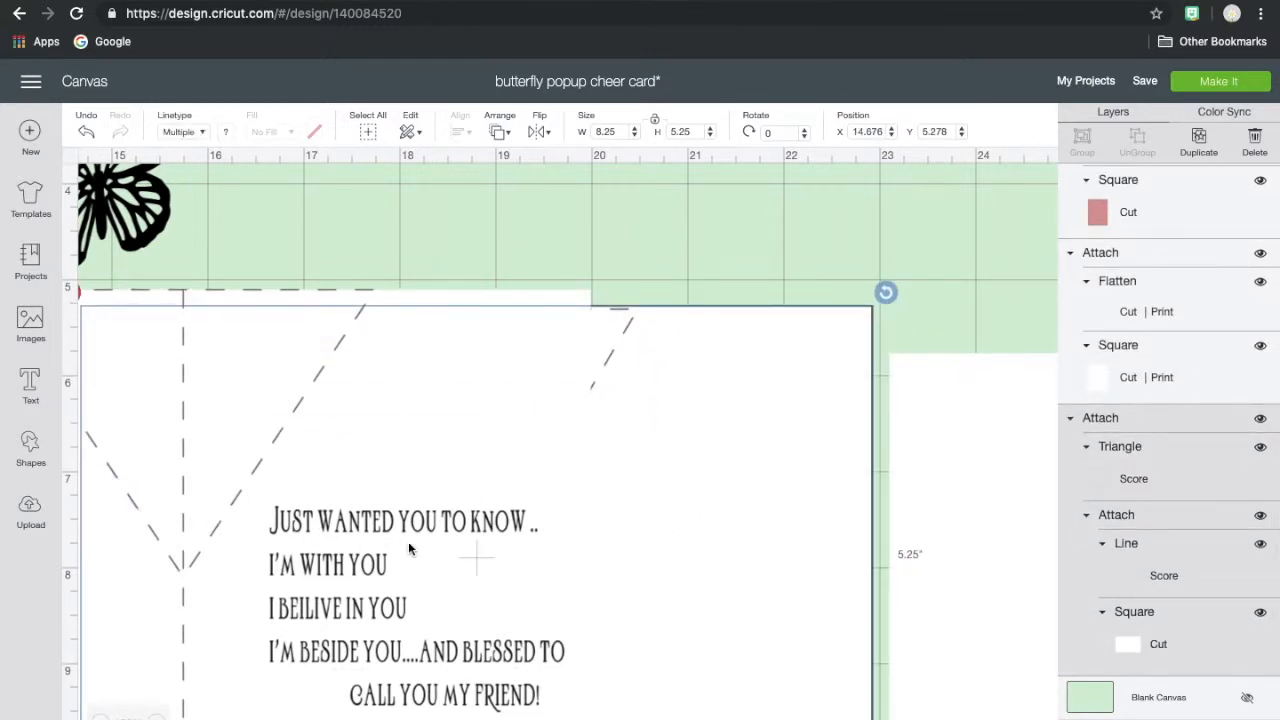
- Move the printed message card lower on the canvas and delete the plain 8.25 × 5.25 in card base
scroll(408, 548, "down", 3)
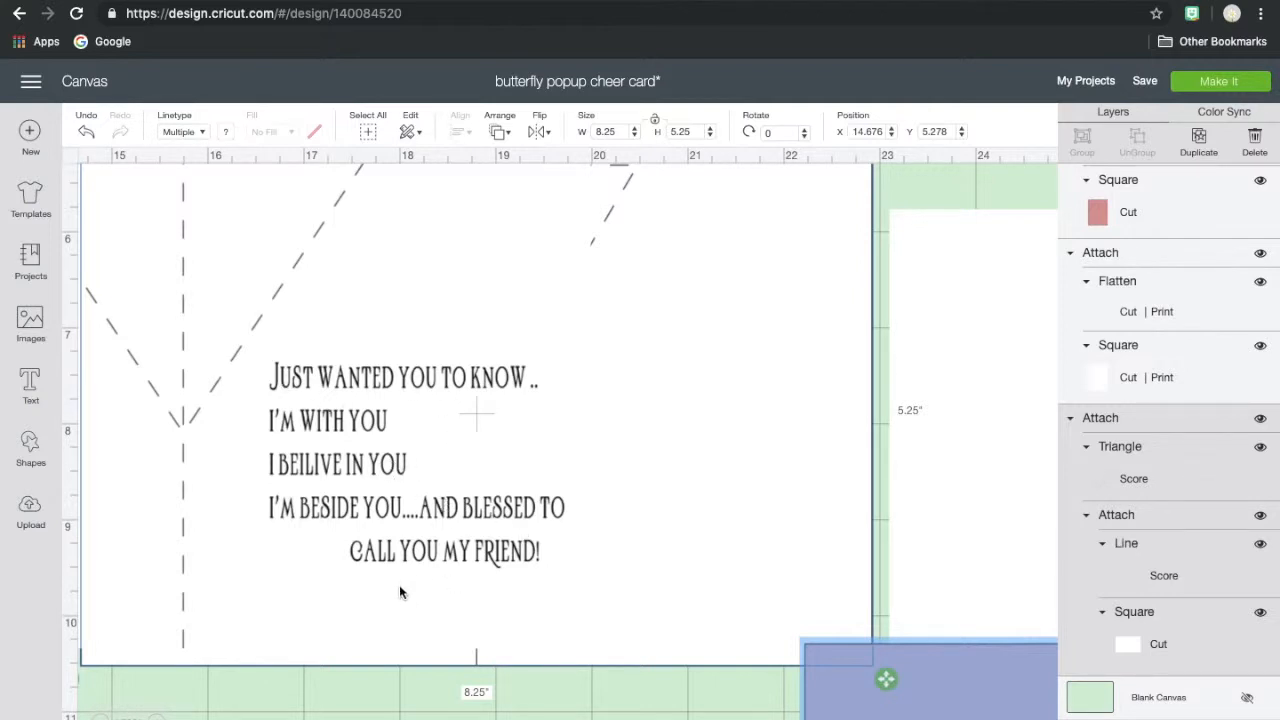
scroll(399, 585, "up", 5)
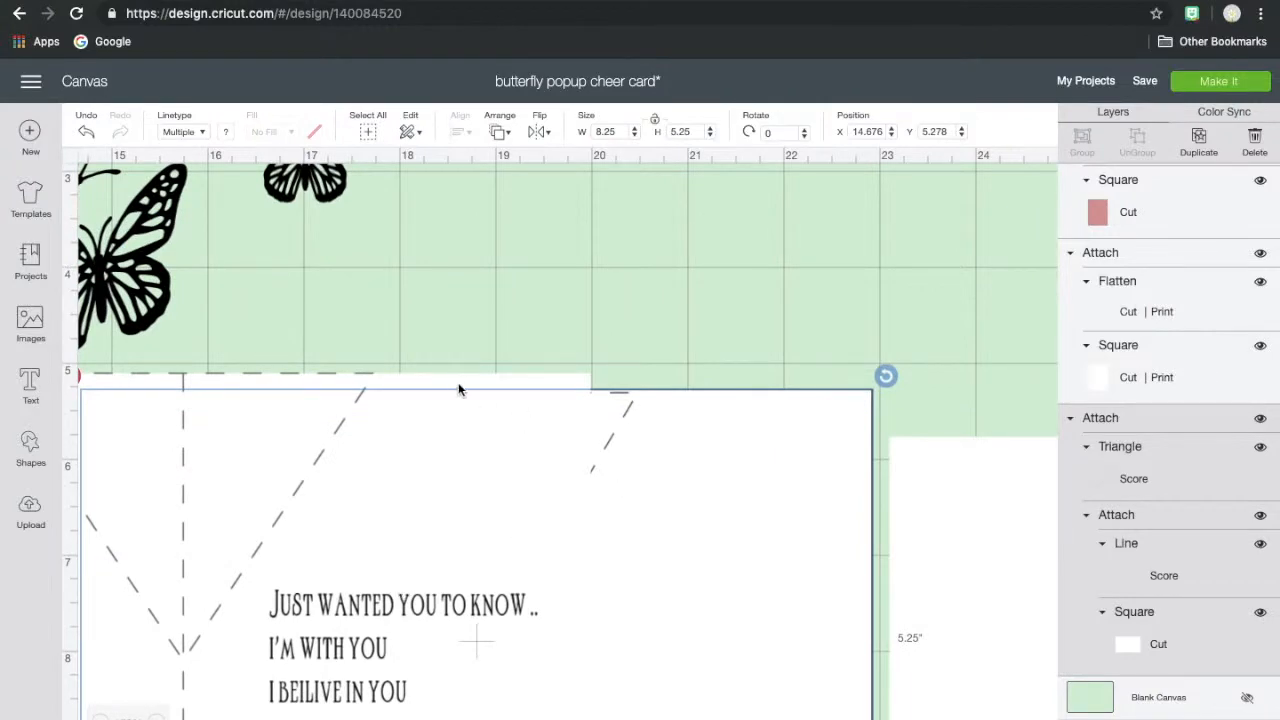
left_click_drag(451, 382, 370, 593)
left_click_drag(420, 500, 606, 485)
left_click(254, 361)
- Move the printed message card to the open area directly above the hello panel
left_click(101, 716)
left_click(101, 716)
left_click(101, 716)
scroll(252, 629, "left", 8)
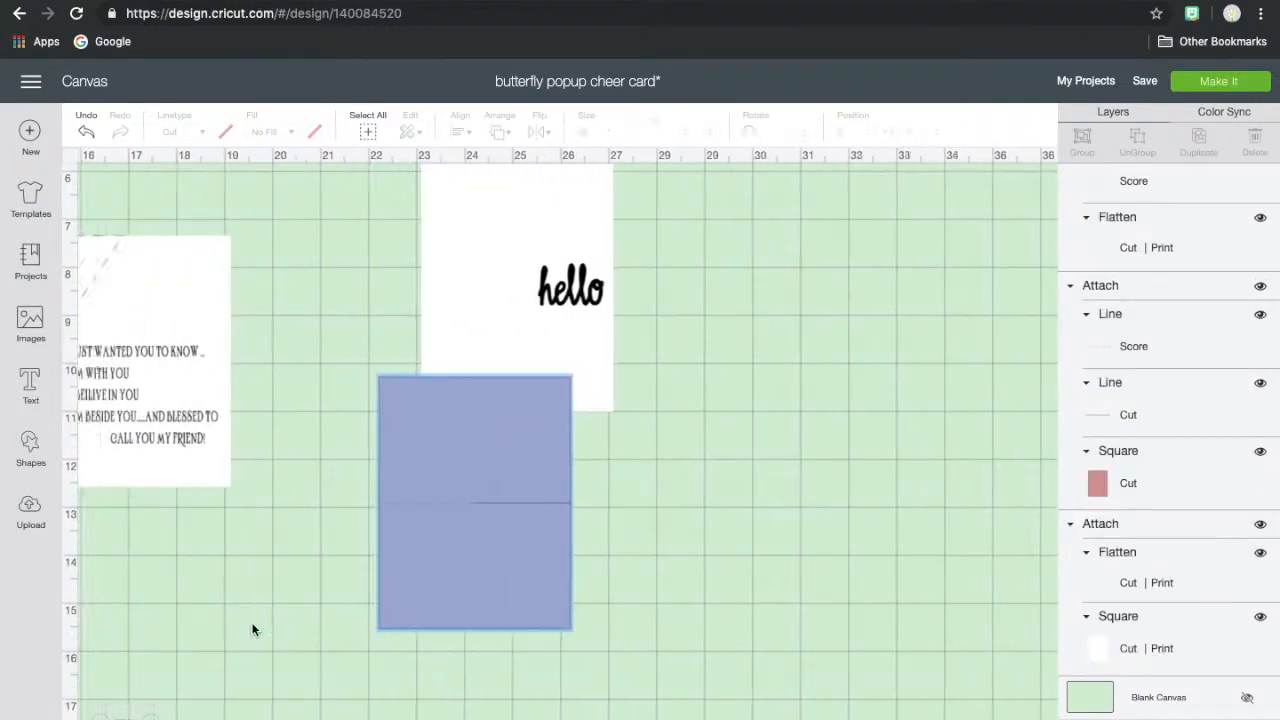
scroll(252, 629, "left", 7)
scroll(252, 629, "up", 5)
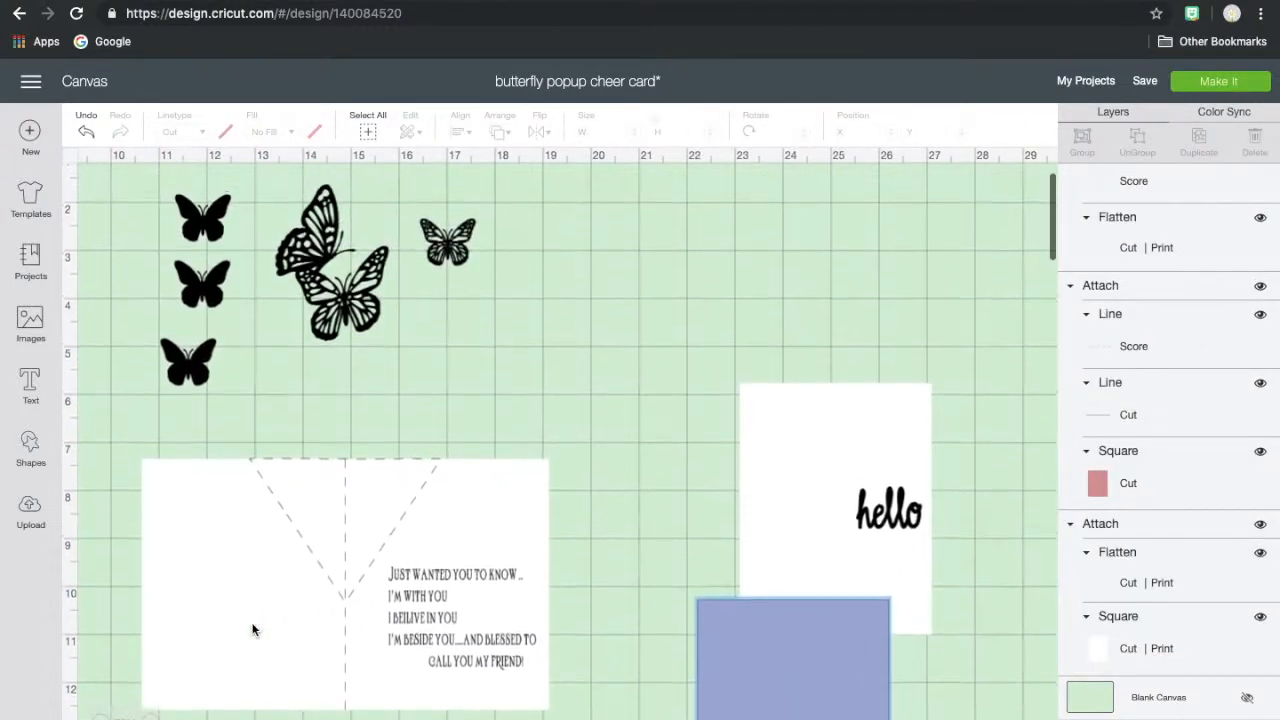
scroll(253, 629, "down", 1)
left_click_drag(265, 548, 731, 326)
- Move the purple panel to about X 10.6, Y 7.7 and place the hello panel behind it with the word hello left uncovered
left_click_drag(734, 640, 173, 519)
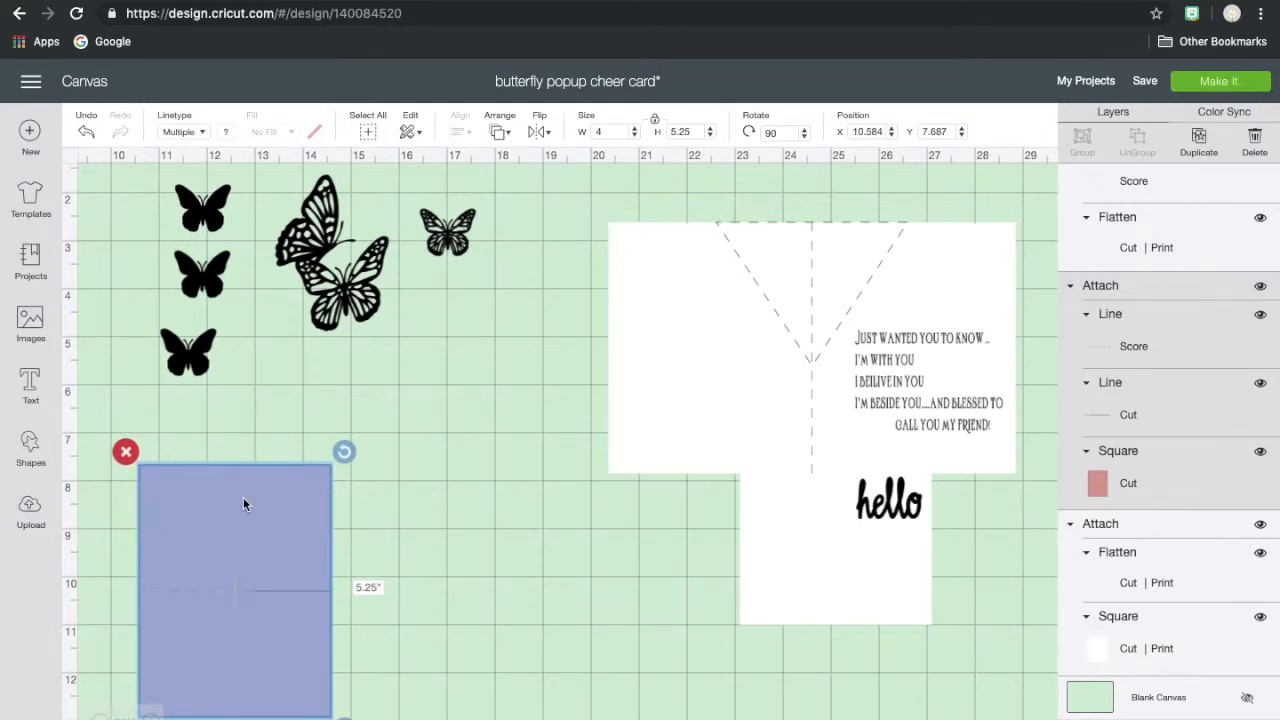
left_click_drag(794, 571, 232, 662)
left_click(159, 597)
left_click_drag(359, 607, 408, 603)
- Place the three solid black butterflies one below another, slightly staggered, on the purple panel
left_click(190, 350)
left_click_drag(190, 350, 235, 586)
left_click_drag(206, 290, 265, 521)
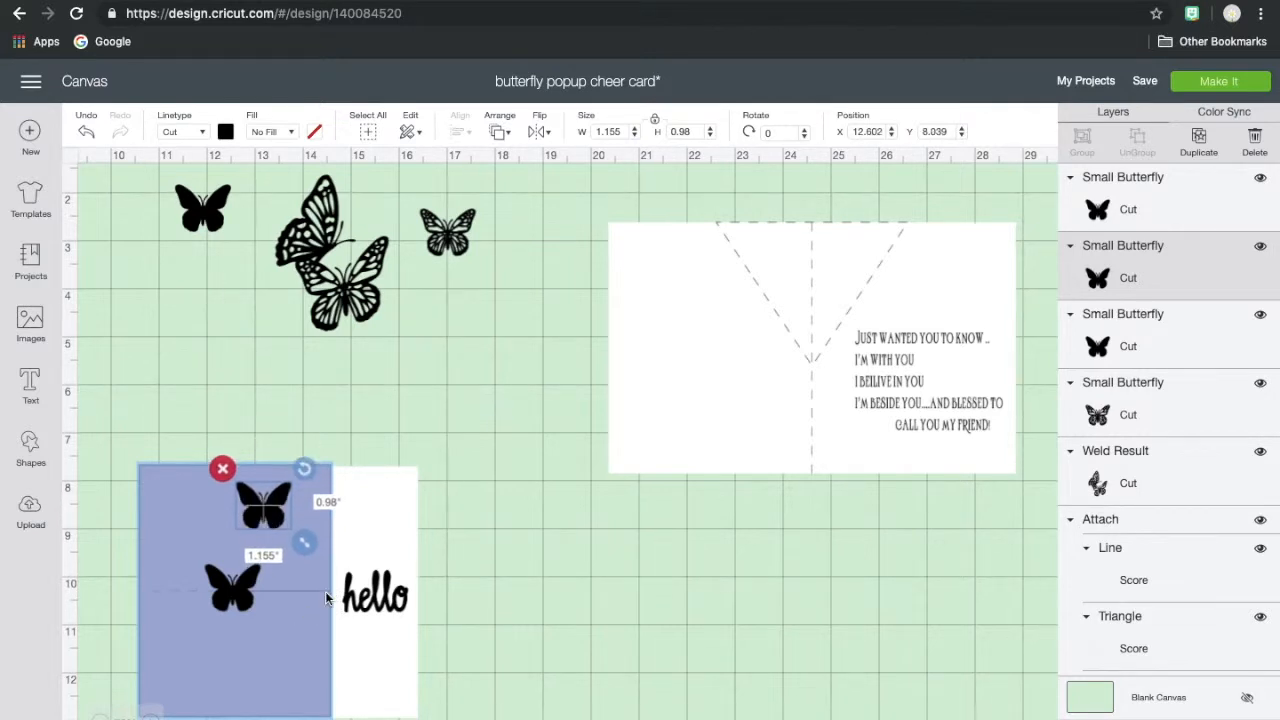
left_click_drag(203, 207, 251, 671)
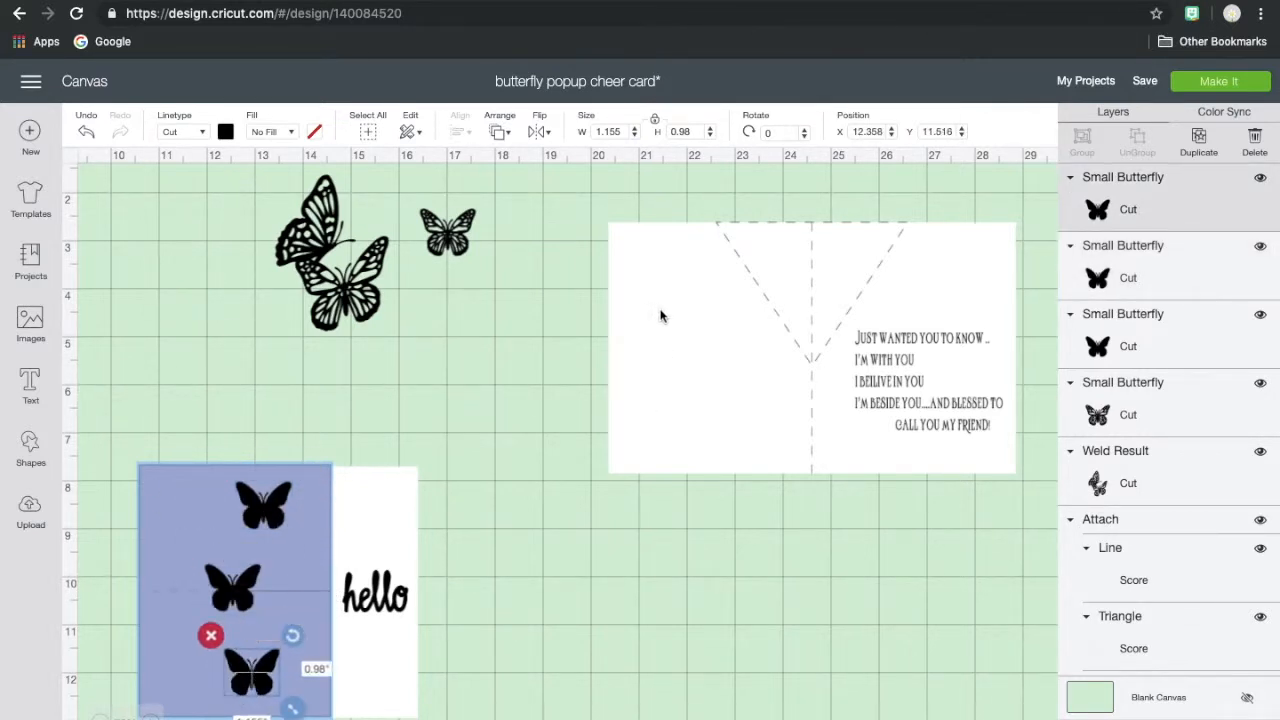
- Move the message card to about X 17.4, Y 7.0 and place the welded butterfly pair over the upper part of its scored triangle
left_click(643, 335)
left_click_drag(643, 335, 520, 526)
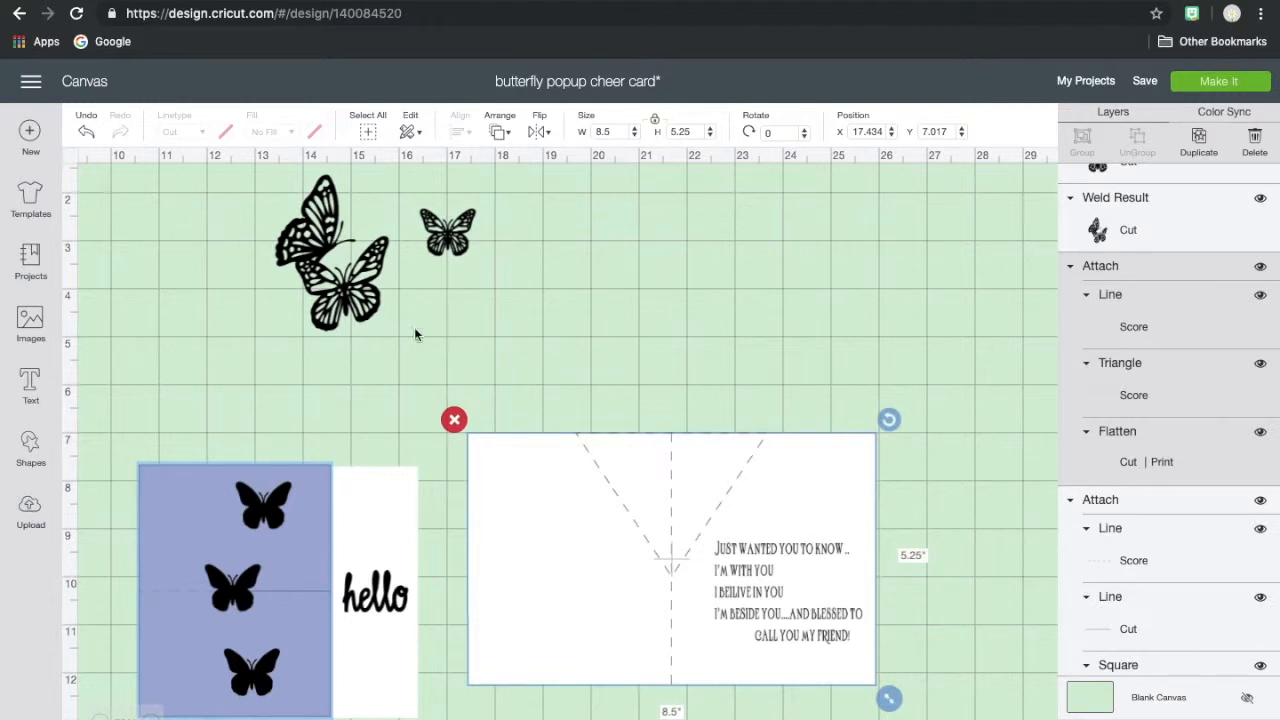
left_click_drag(298, 262, 622, 450)
- Place the small patterned butterfly on the message card's blank half at about X 18.9, Y 9.5 and tilt it counterclockwise
left_click_drag(447, 232, 565, 576)
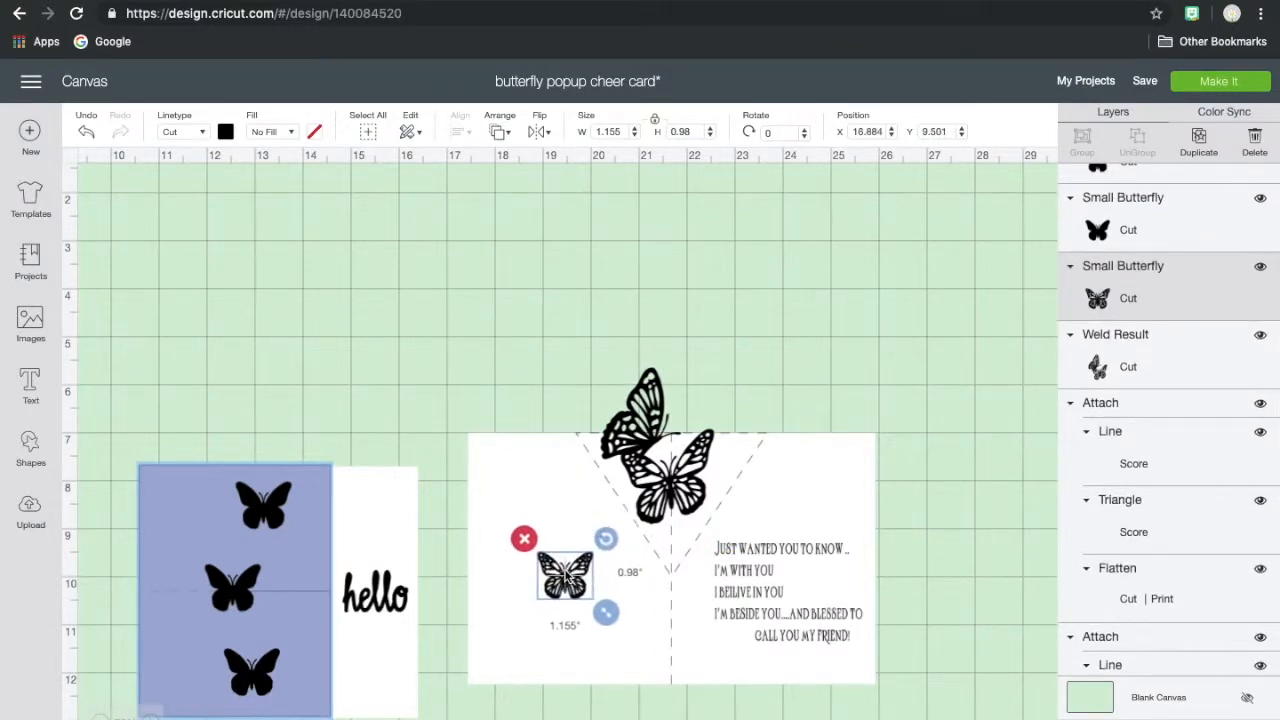
left_click_drag(606, 538, 590, 526)
left_click(534, 408)
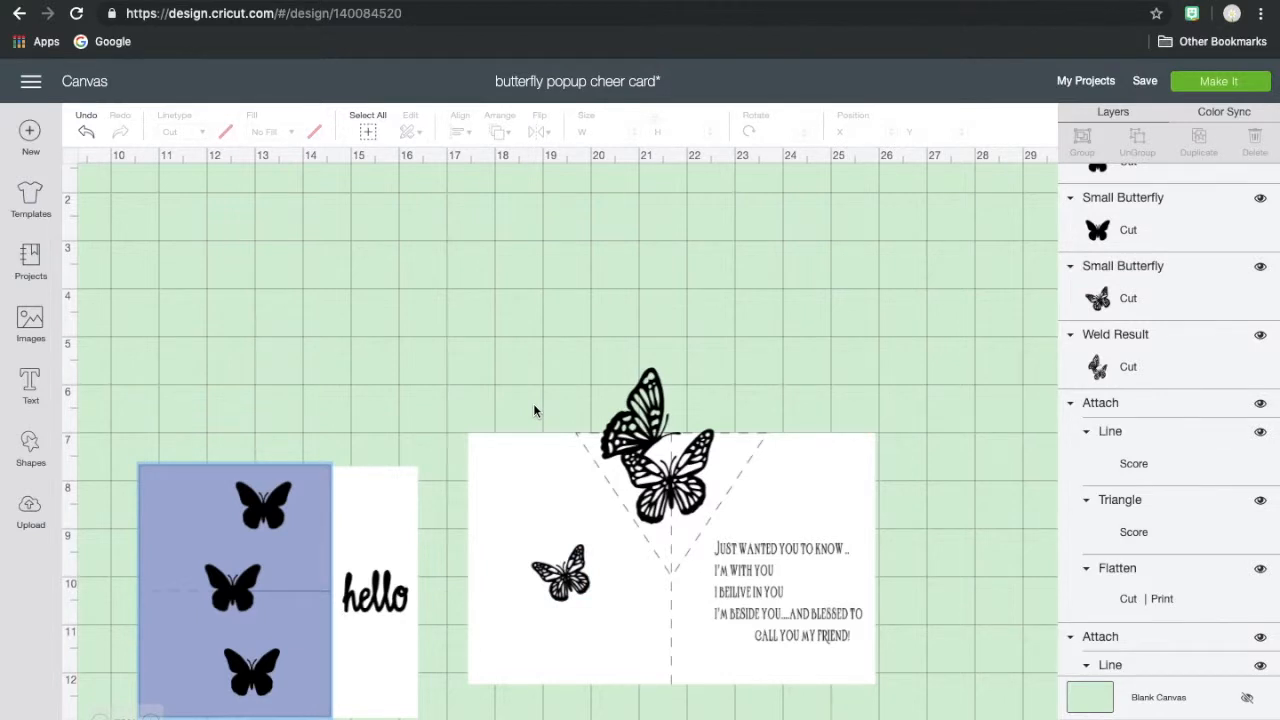
left_click_drag(116, 351, 670, 428)
scroll(752, 581, "down", 3)
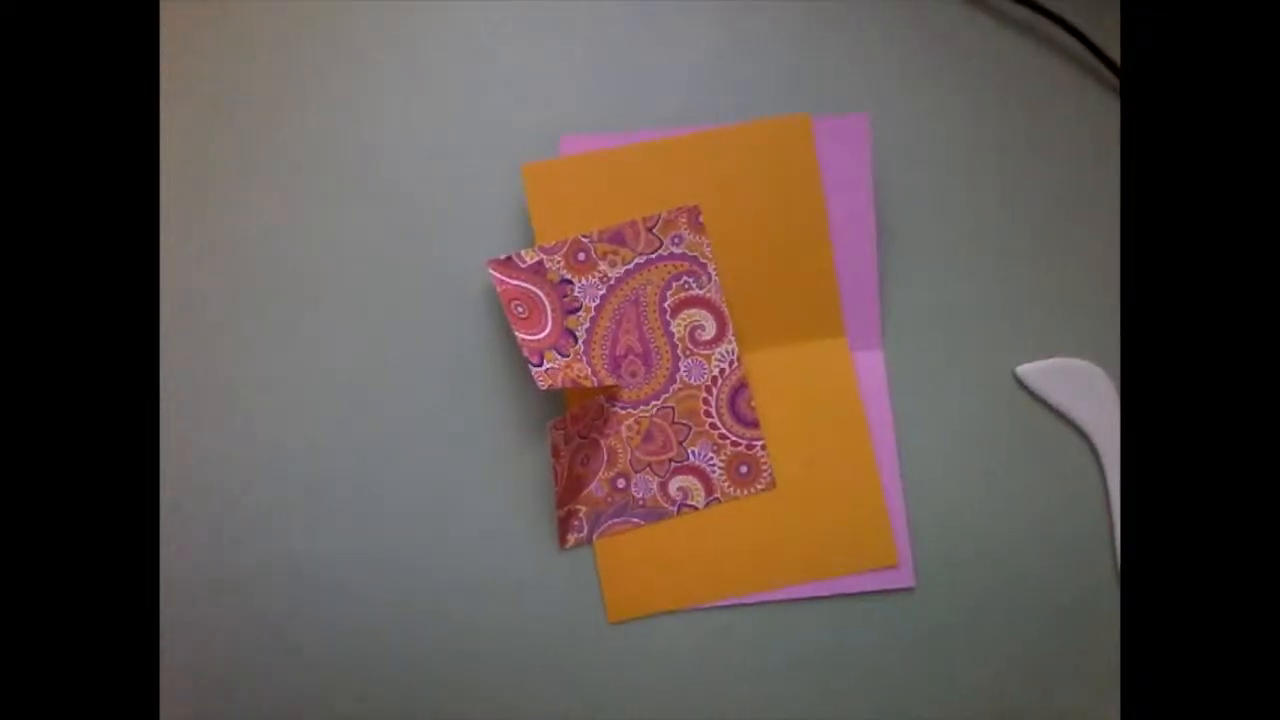